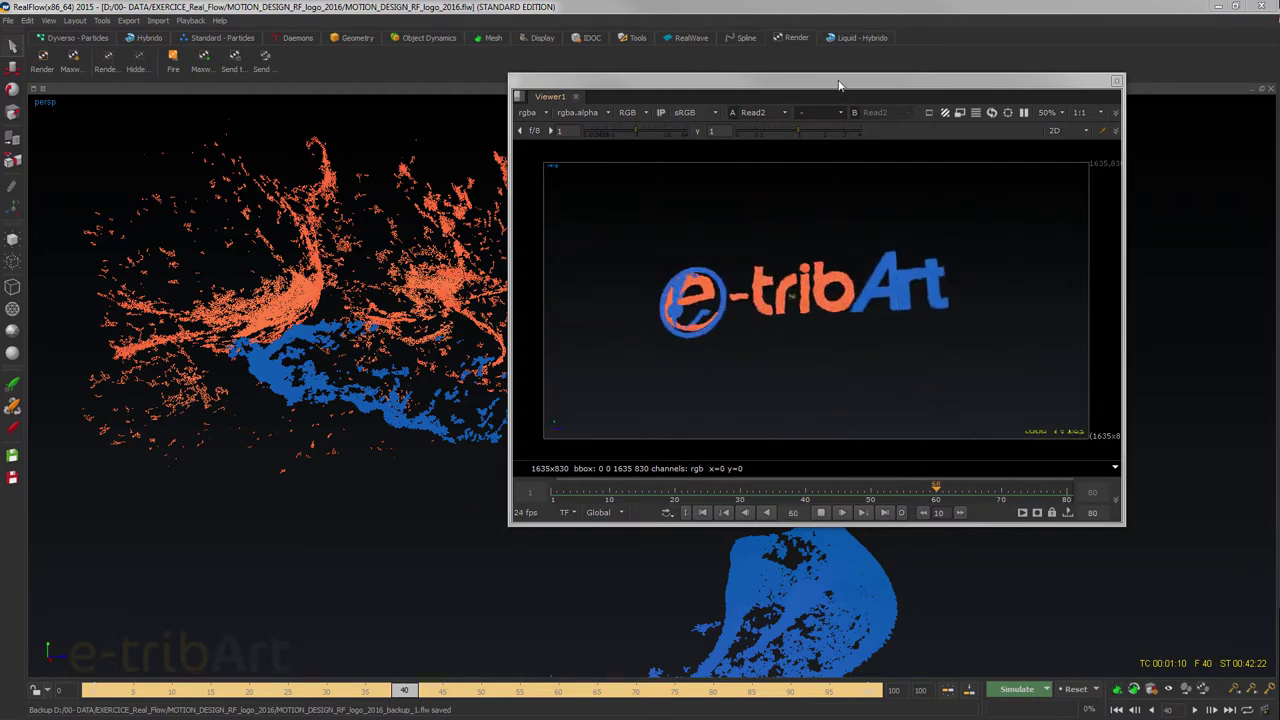
Review the rendered logo animation in the viewer, close that viewer and go to frame 5 of the simulation
{"action": "left_click_drag", "start_coordinate": [838, 82], "coordinate": [906, 95]}
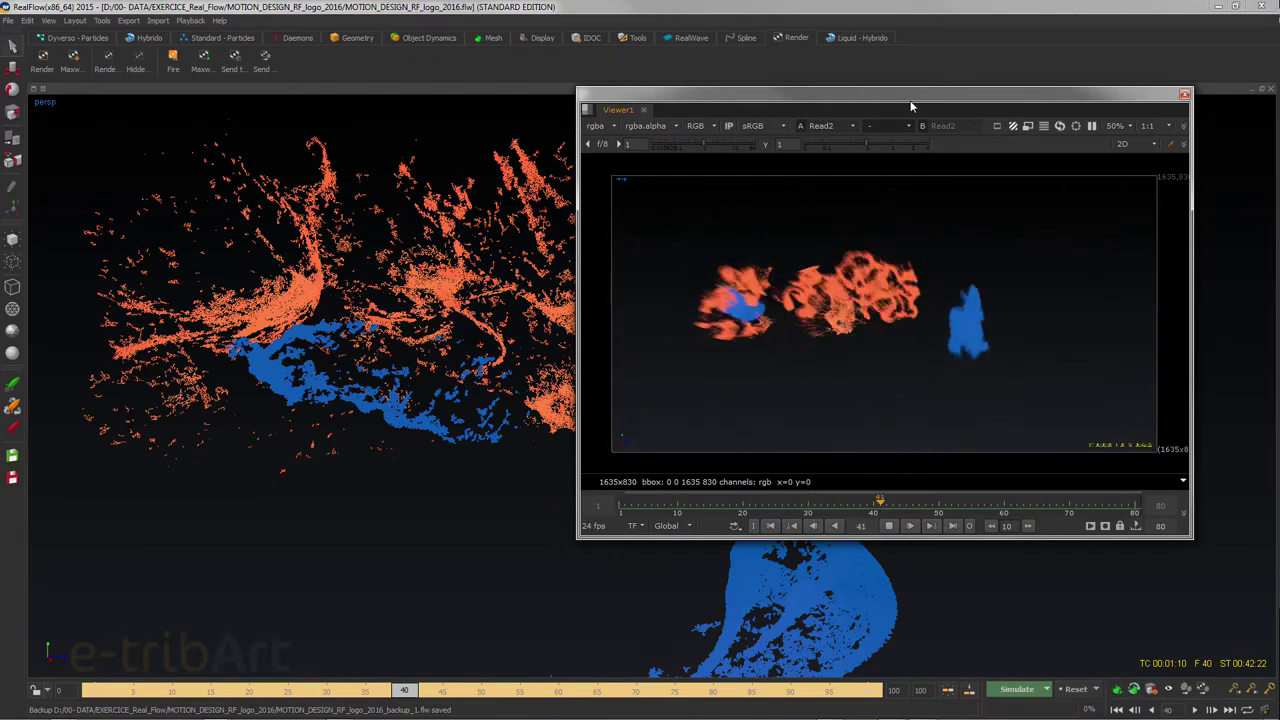
{"action": "left_click_drag", "start_coordinate": [910, 106], "coordinate": [905, 65]}
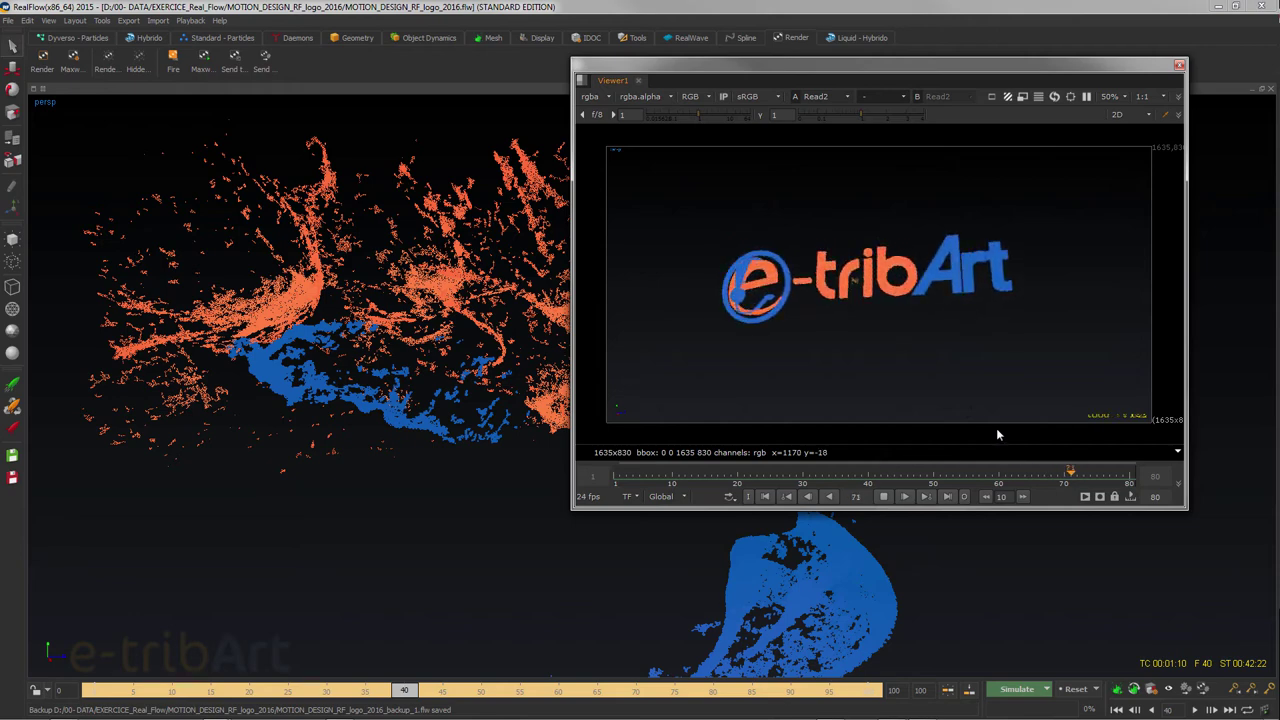
{"action": "left_click", "coordinate": [1179, 66]}
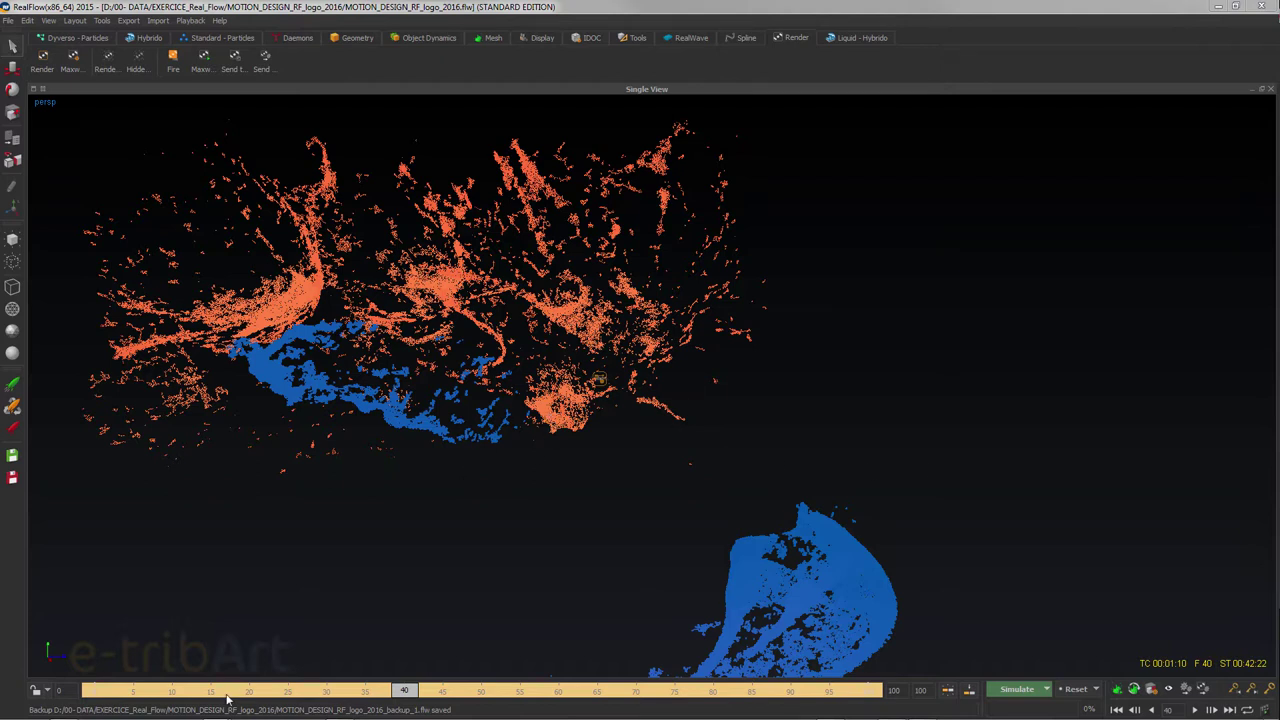
{"action": "left_click", "coordinate": [138, 690]}
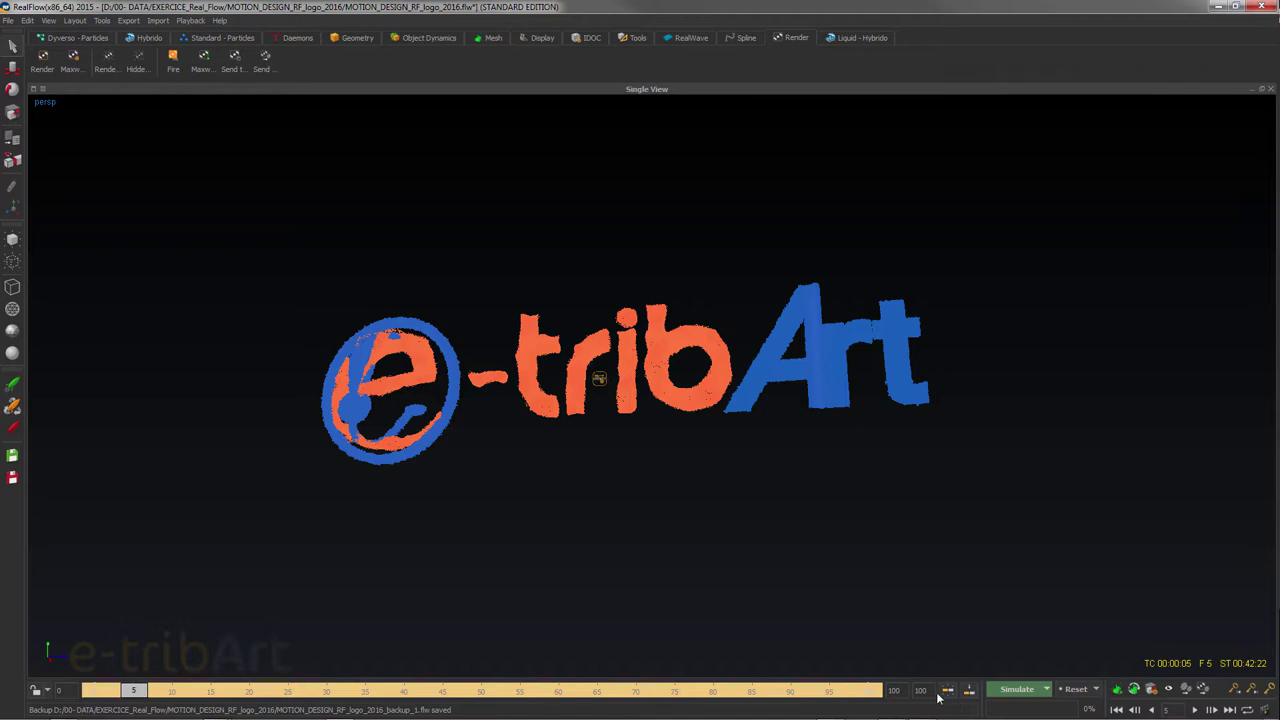
Load the layout with the node list, parameters and Relationship Editor, widen those panels and frame both node groups in the graph
{"action": "key", "text": "ctrl+1"}
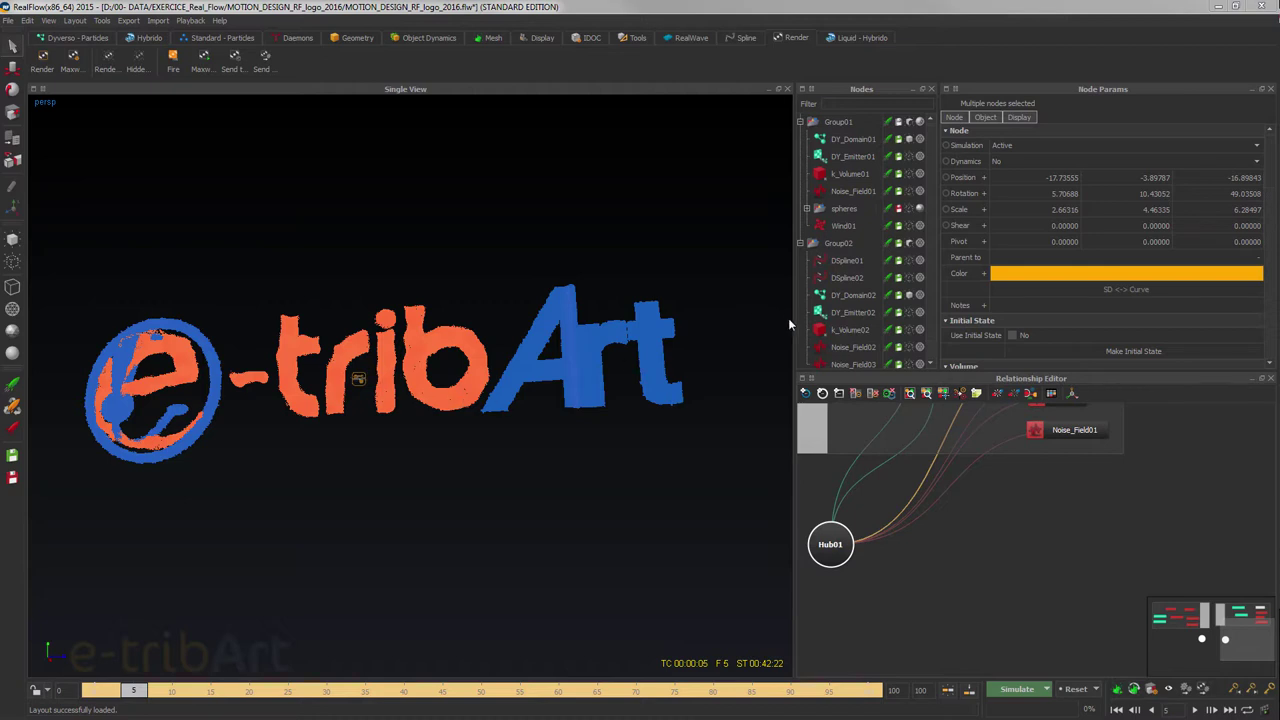
{"action": "left_click_drag", "start_coordinate": [793, 319], "coordinate": [705, 322]}
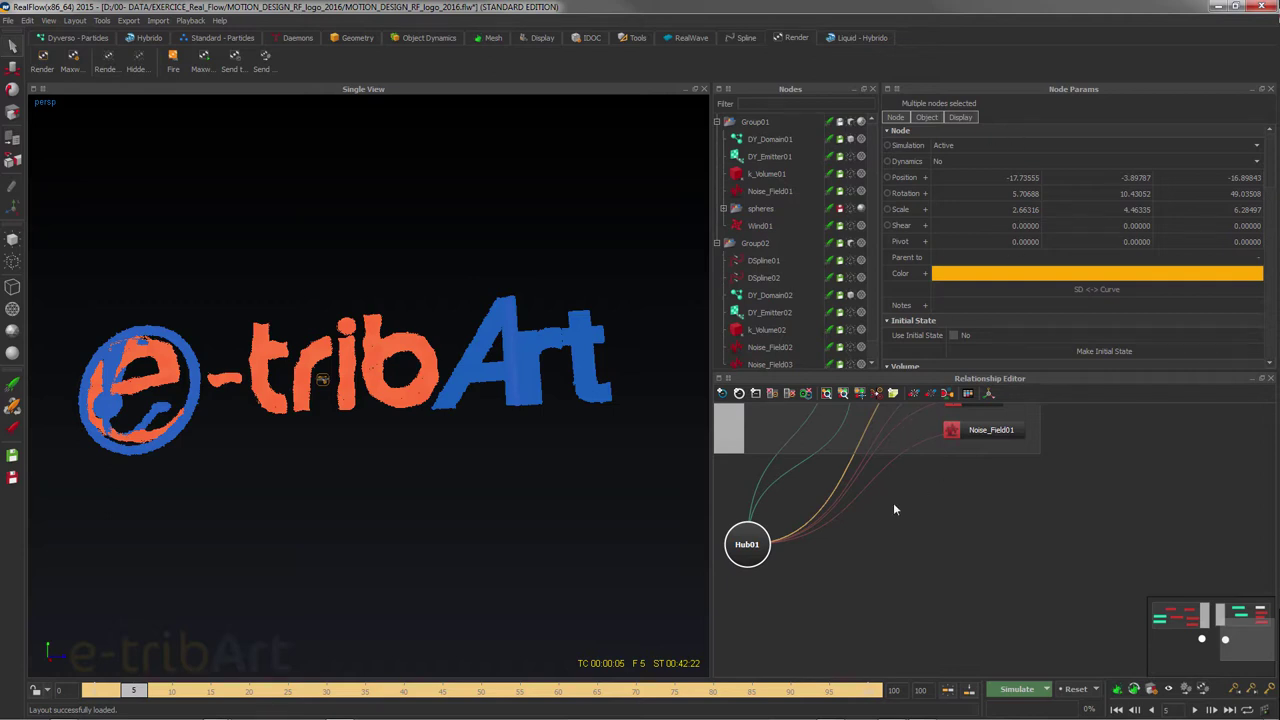
{"action": "scroll", "coordinate": [893, 502], "scroll_direction": "down", "scroll_amount": 3}
{"action": "middle_click_drag", "start_coordinate": [1035, 595], "coordinate": [1113, 576]}
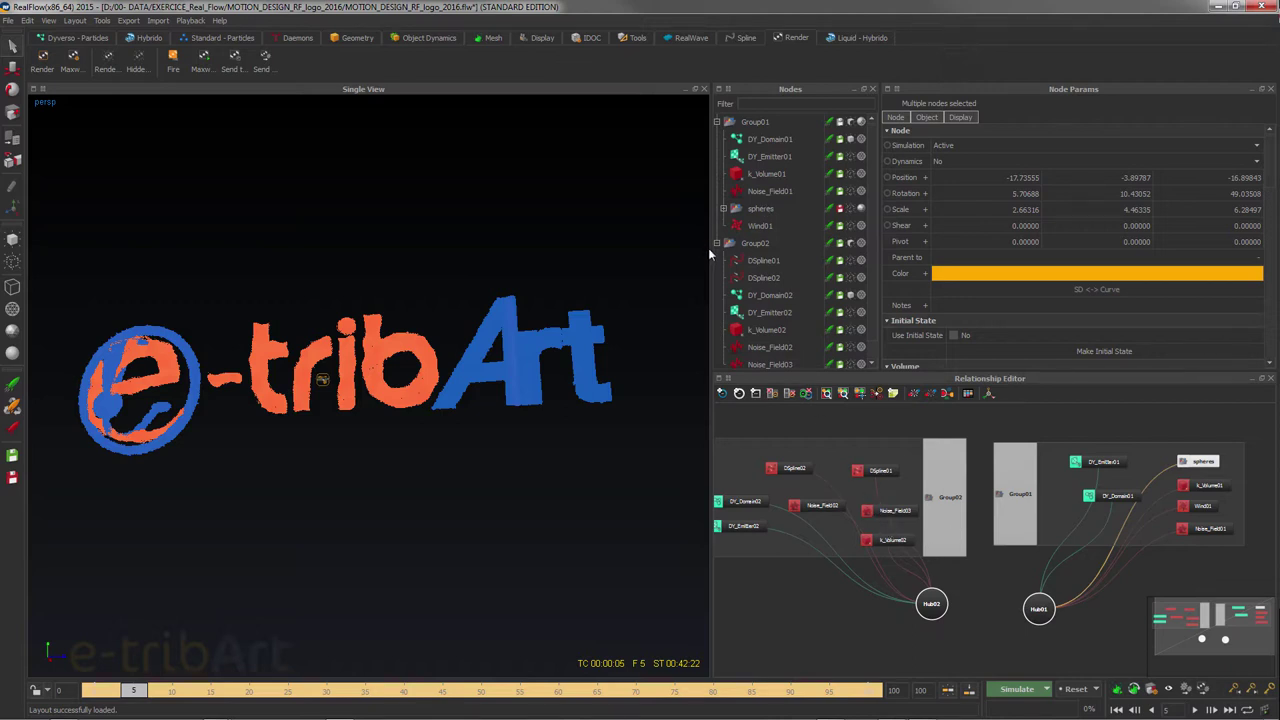
{"action": "left_click_drag", "start_coordinate": [710, 248], "coordinate": [676, 248]}
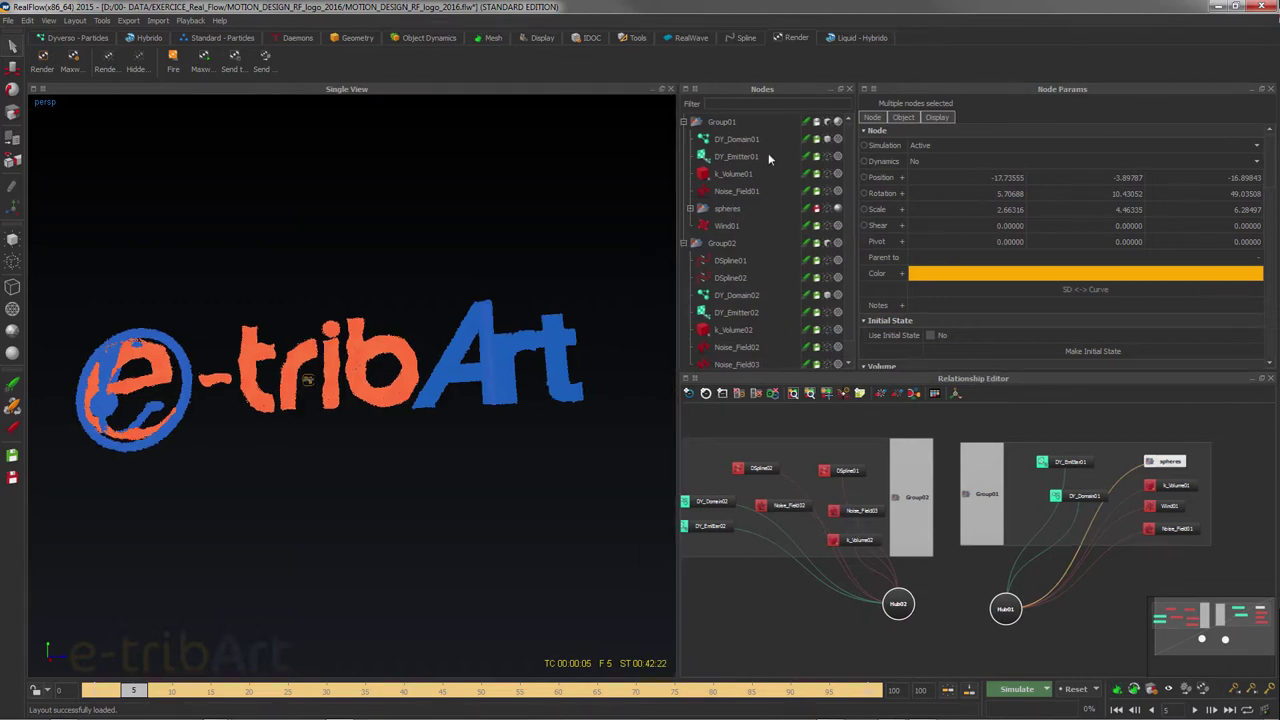
Collapse Group01 and Group02 in the node list and go to frame 17
{"action": "left_click", "coordinate": [684, 122]}
{"action": "left_click", "coordinate": [684, 139]}
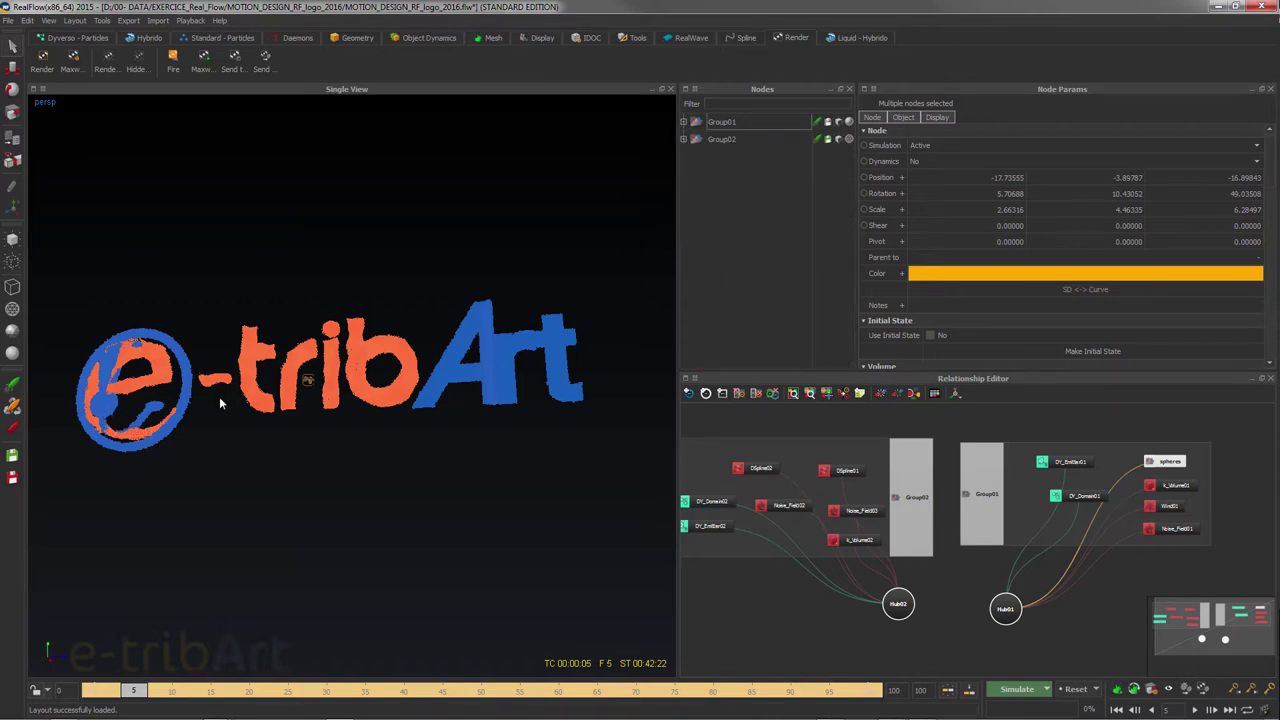
{"action": "left_click", "coordinate": [234, 692]}
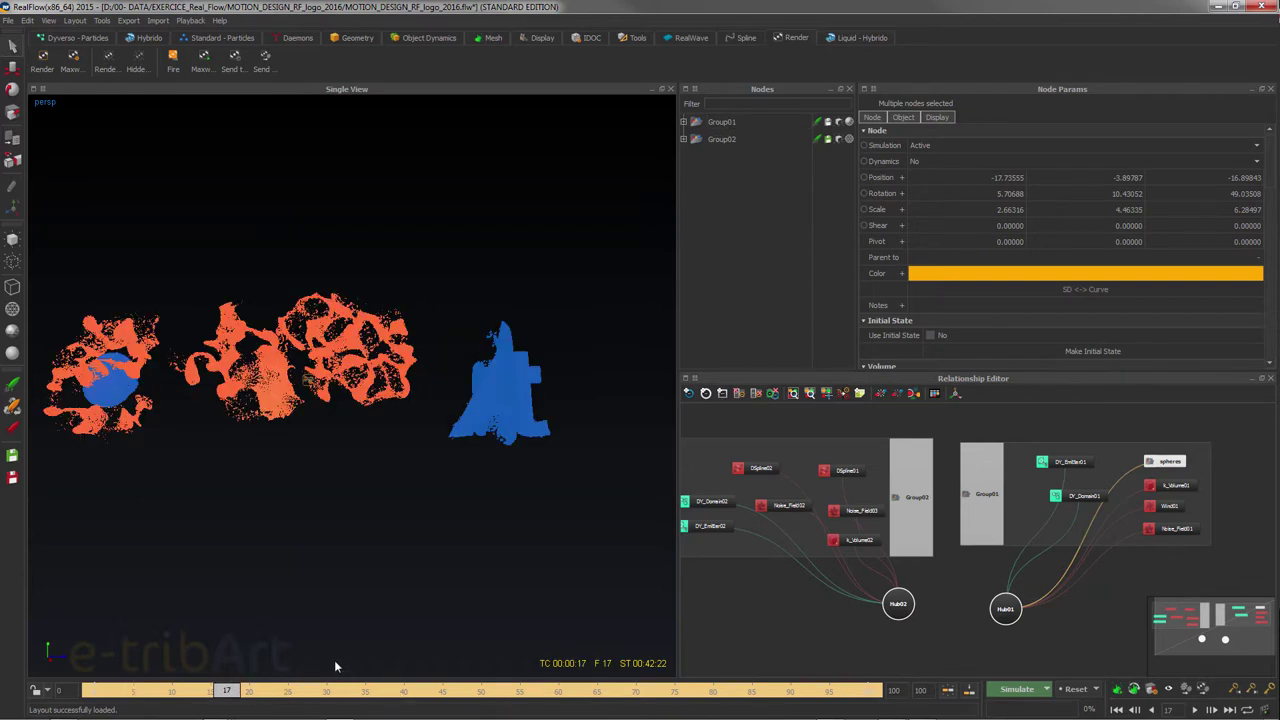
Hide Group01 and Group02 in the viewport, and make every node of both groups visible again
{"action": "left_click", "coordinate": [708, 124]}
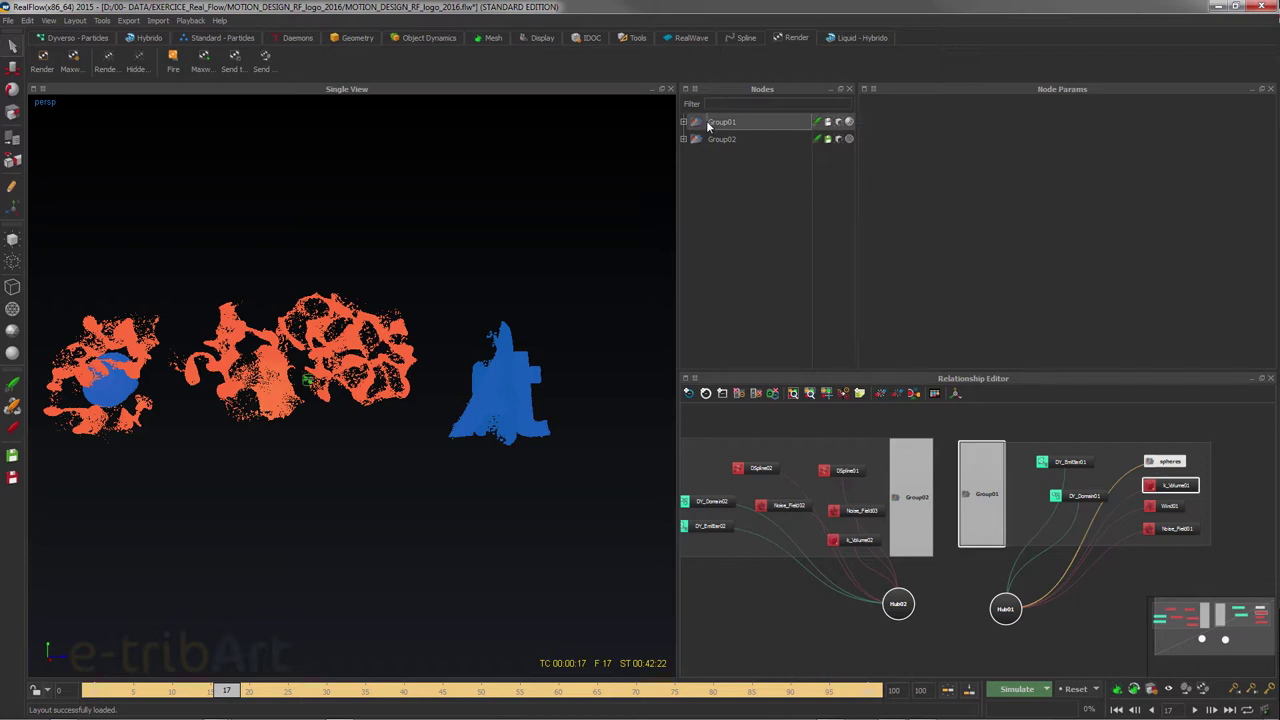
{"action": "left_click", "coordinate": [838, 122]}
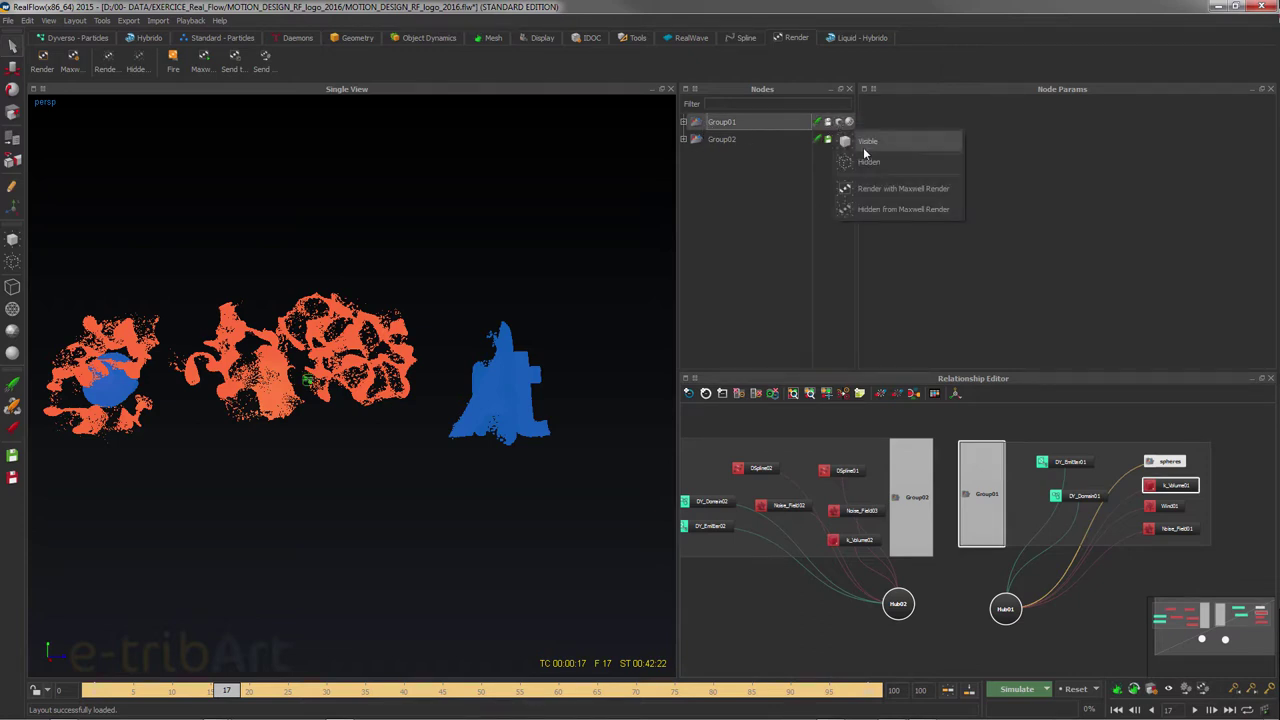
{"action": "left_click", "coordinate": [860, 161]}
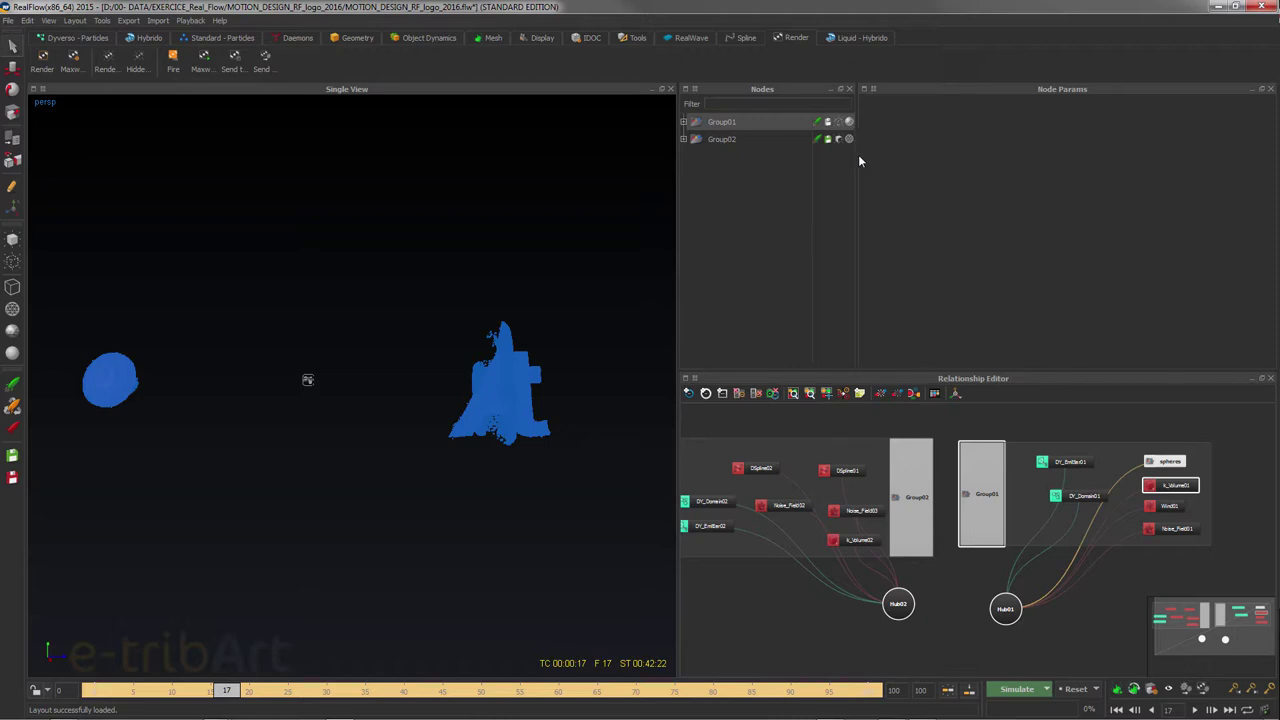
{"action": "left_click", "coordinate": [727, 141]}
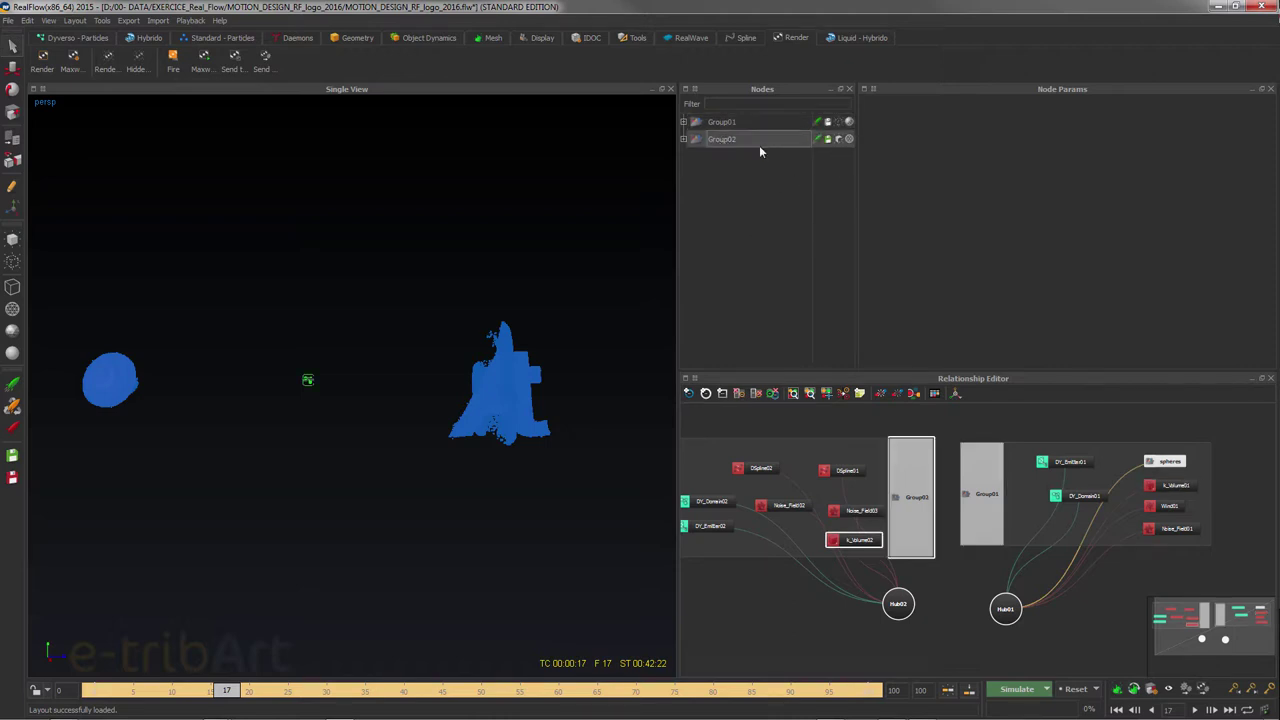
{"action": "left_click", "coordinate": [840, 140]}
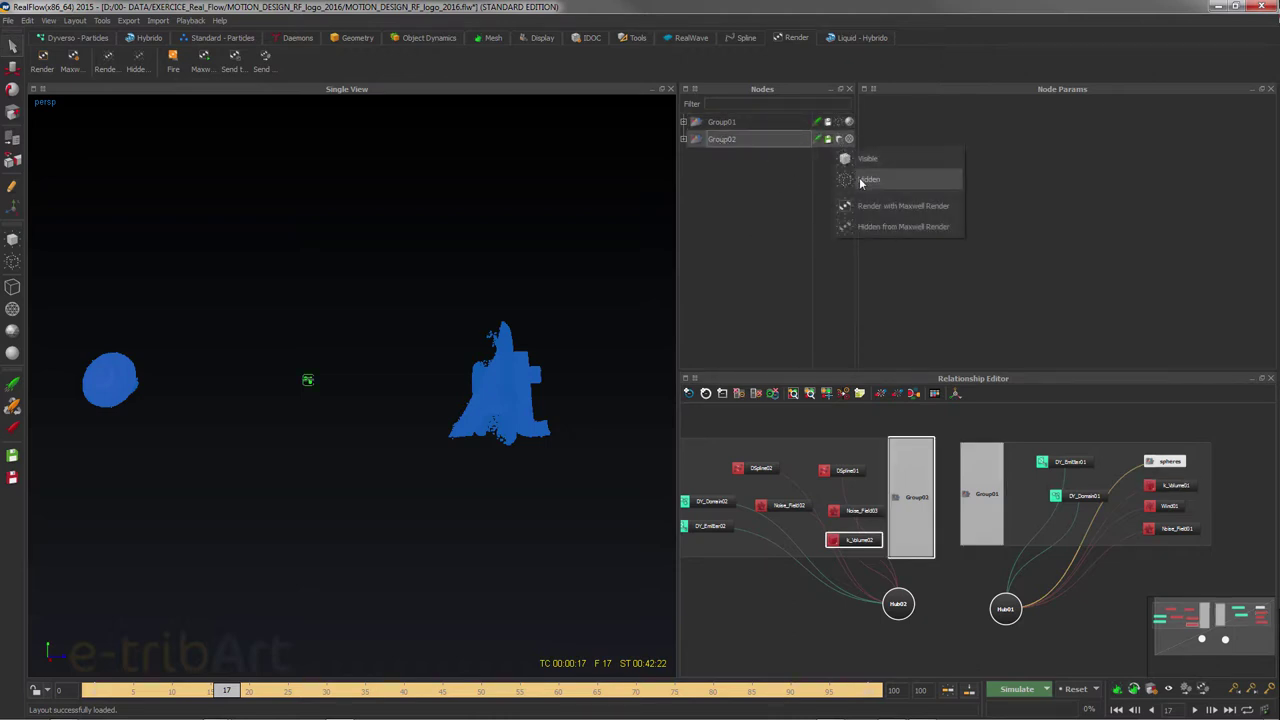
{"action": "left_click", "coordinate": [862, 180]}
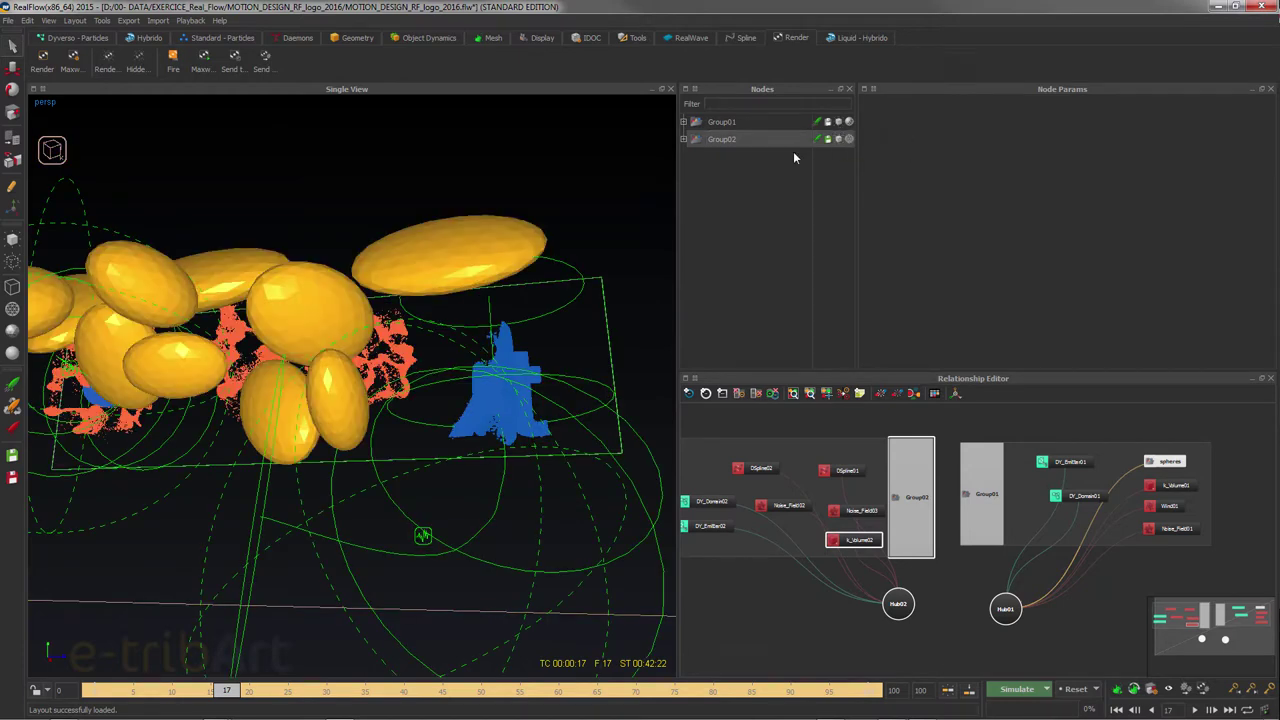
Expand both groups in the node list, toggle Group02's visibility off and on, and hide Group01
{"action": "left_click", "coordinate": [684, 122]}
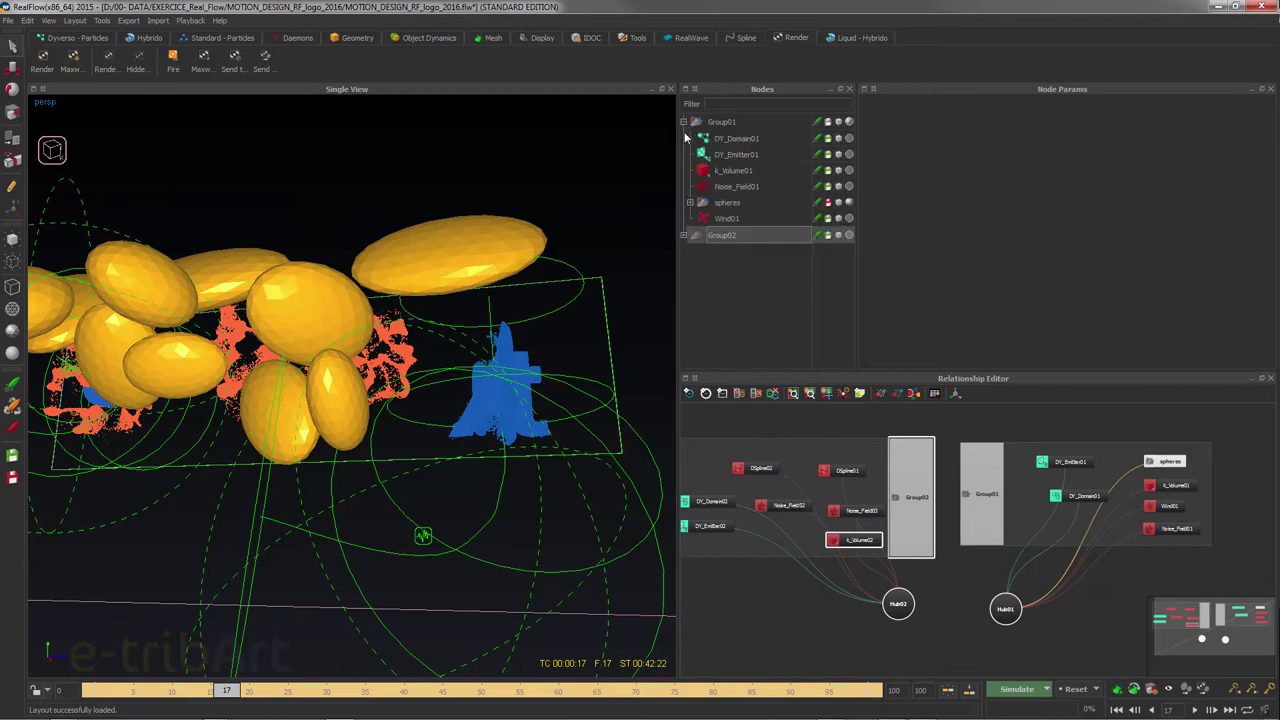
{"action": "left_click", "coordinate": [684, 236]}
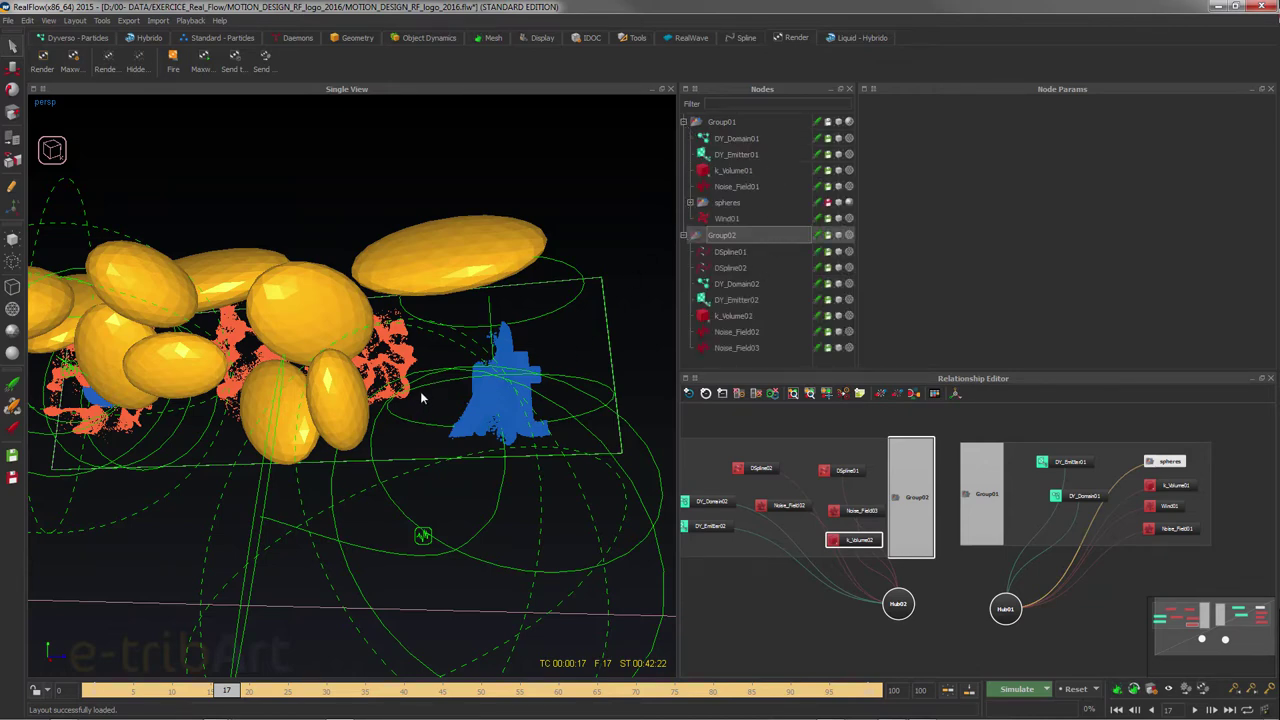
{"action": "left_click", "coordinate": [838, 236]}
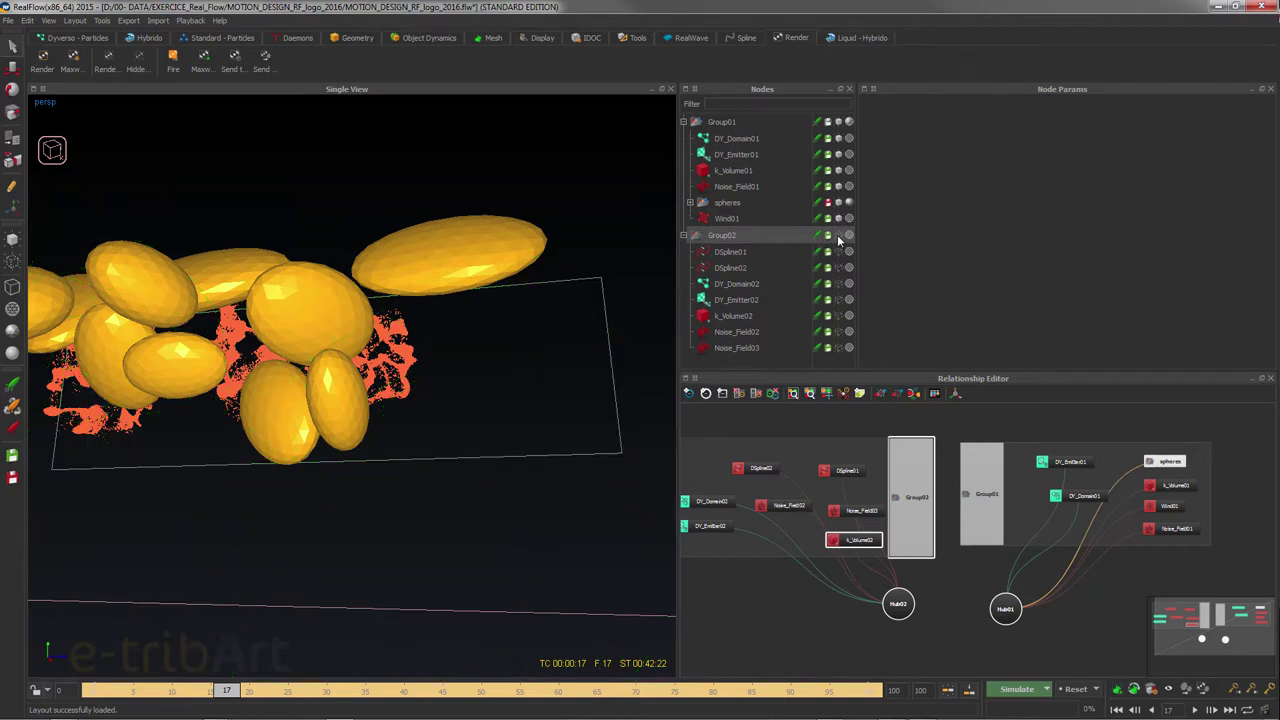
{"action": "left_click", "coordinate": [838, 236]}
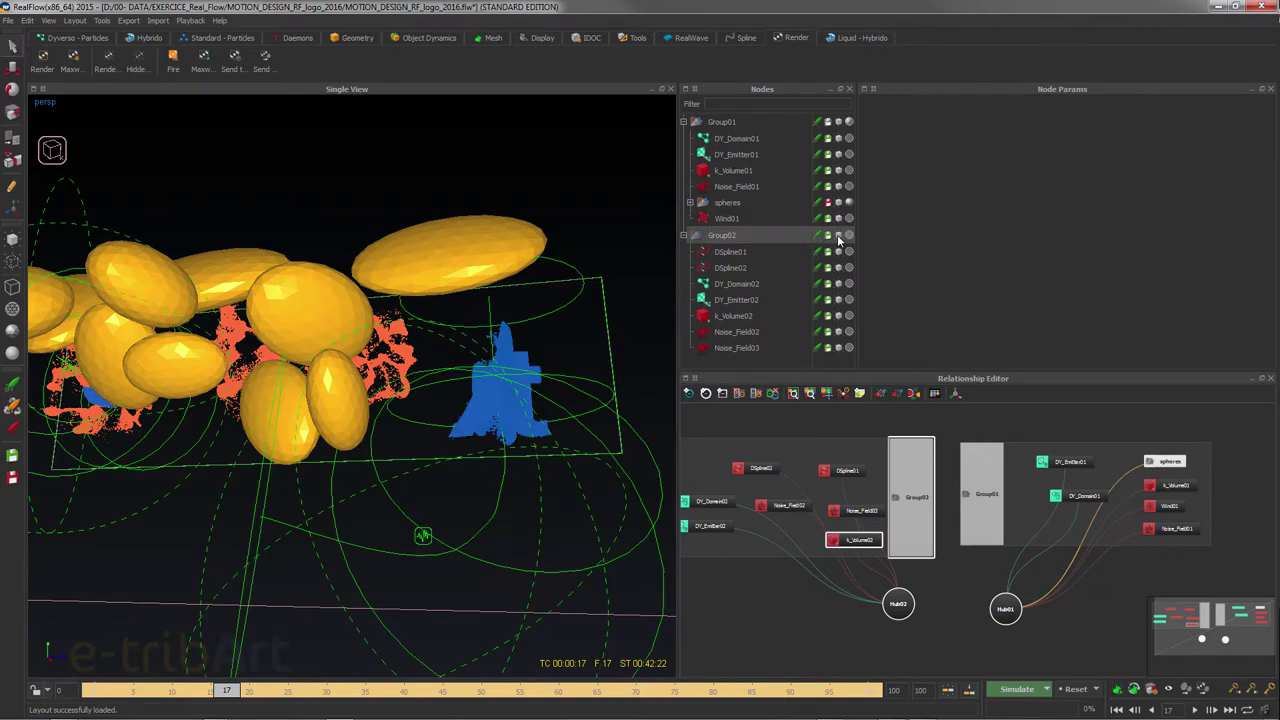
{"action": "left_click", "coordinate": [838, 122]}
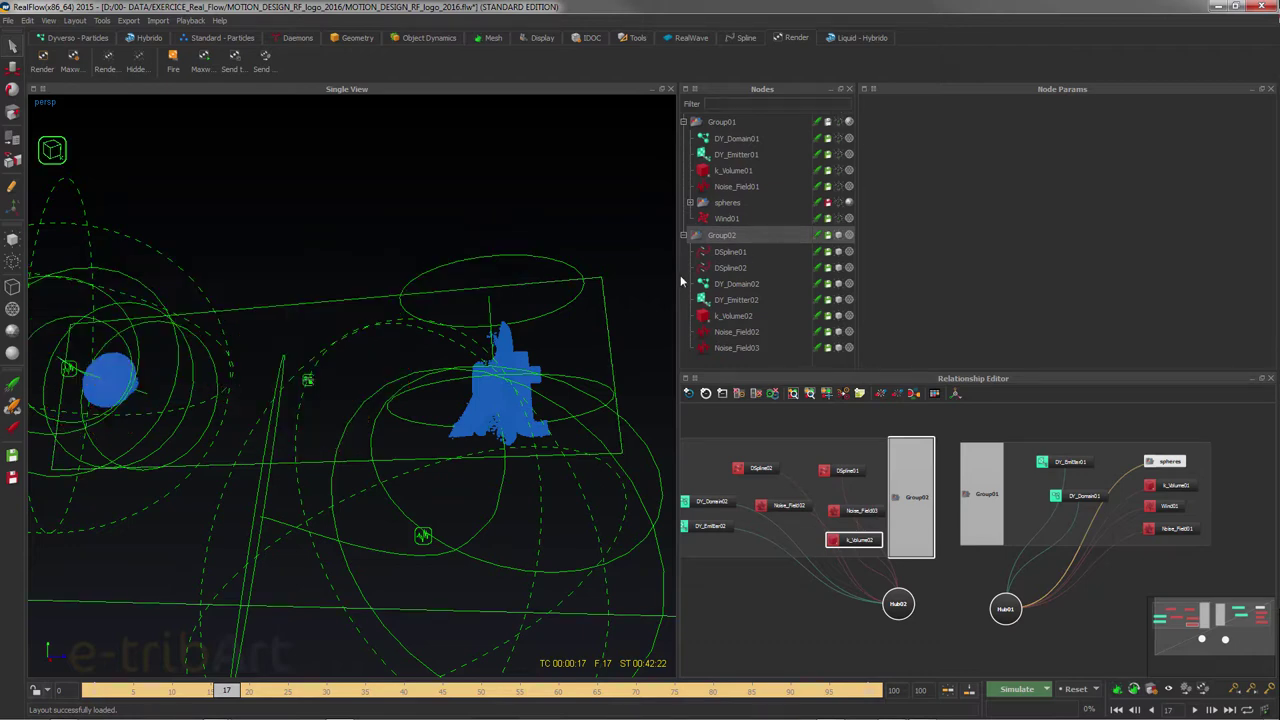
Preview Group02's blue particles up to frame 39, return to frame 0 and view the logo from another angle
{"action": "left_click", "coordinate": [320, 692]}
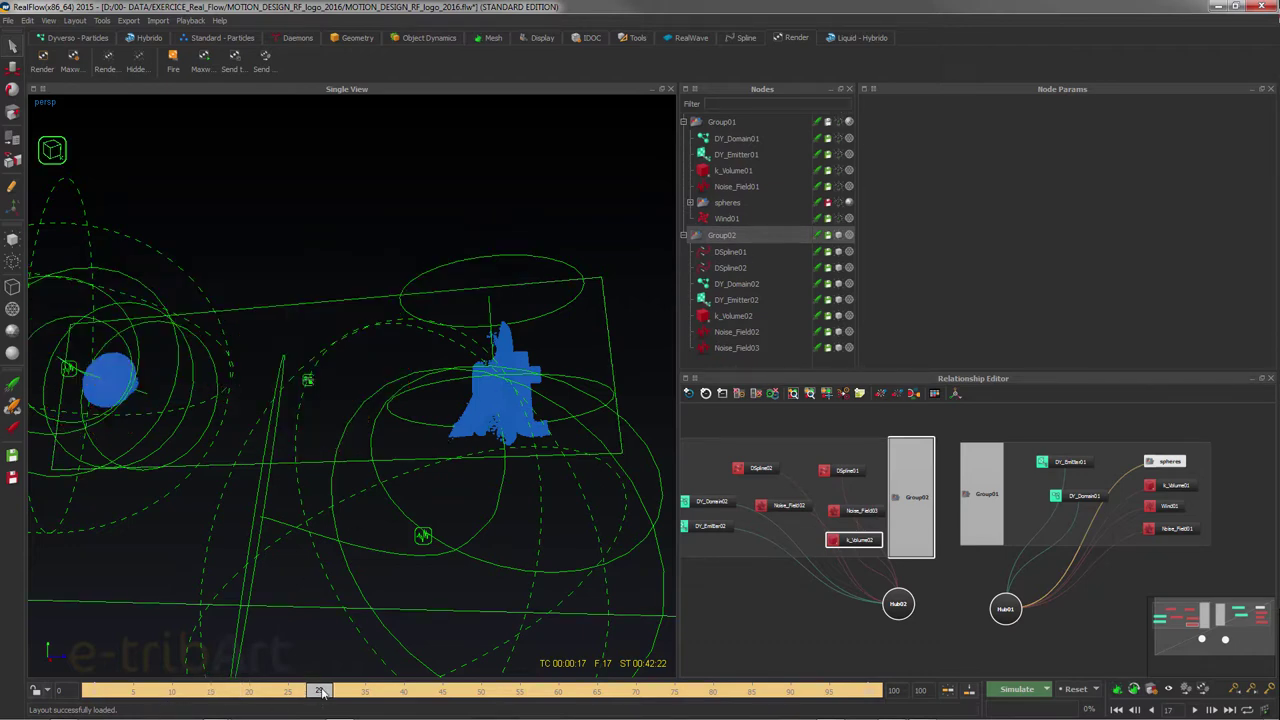
{"action": "left_click", "coordinate": [398, 692]}
{"action": "left_click", "coordinate": [450, 692]}
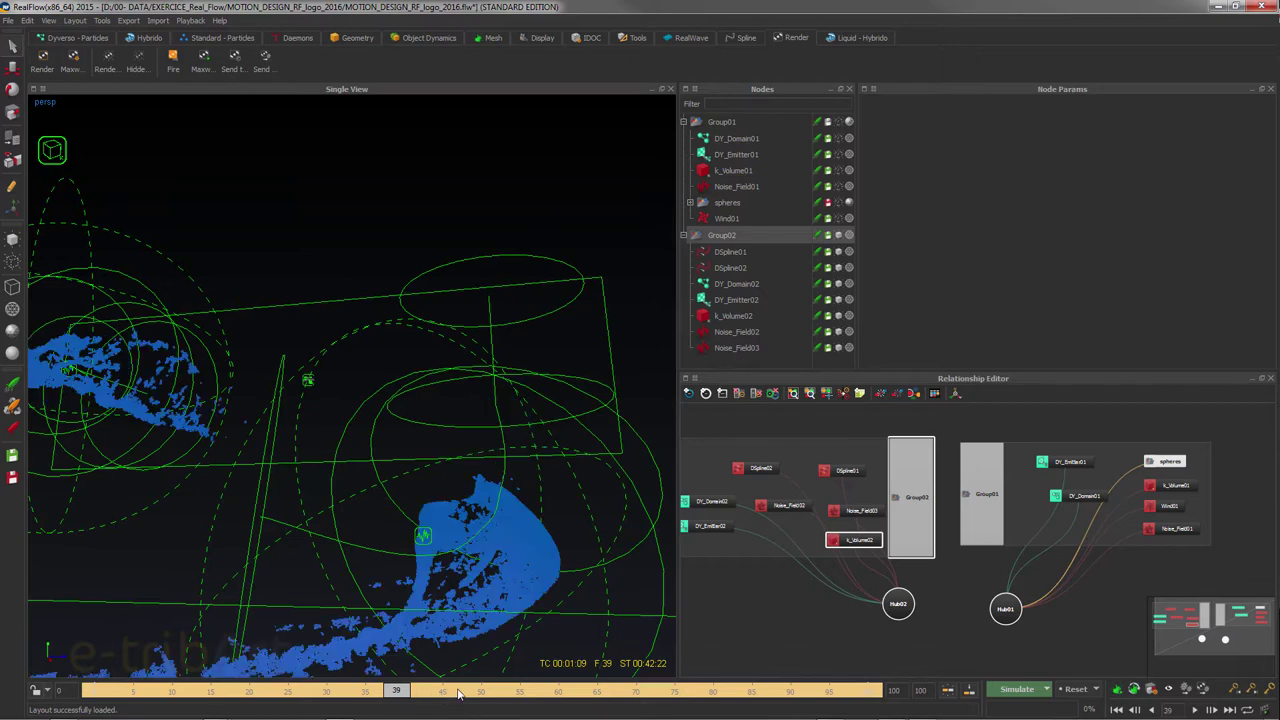
{"action": "left_click", "coordinate": [97, 692]}
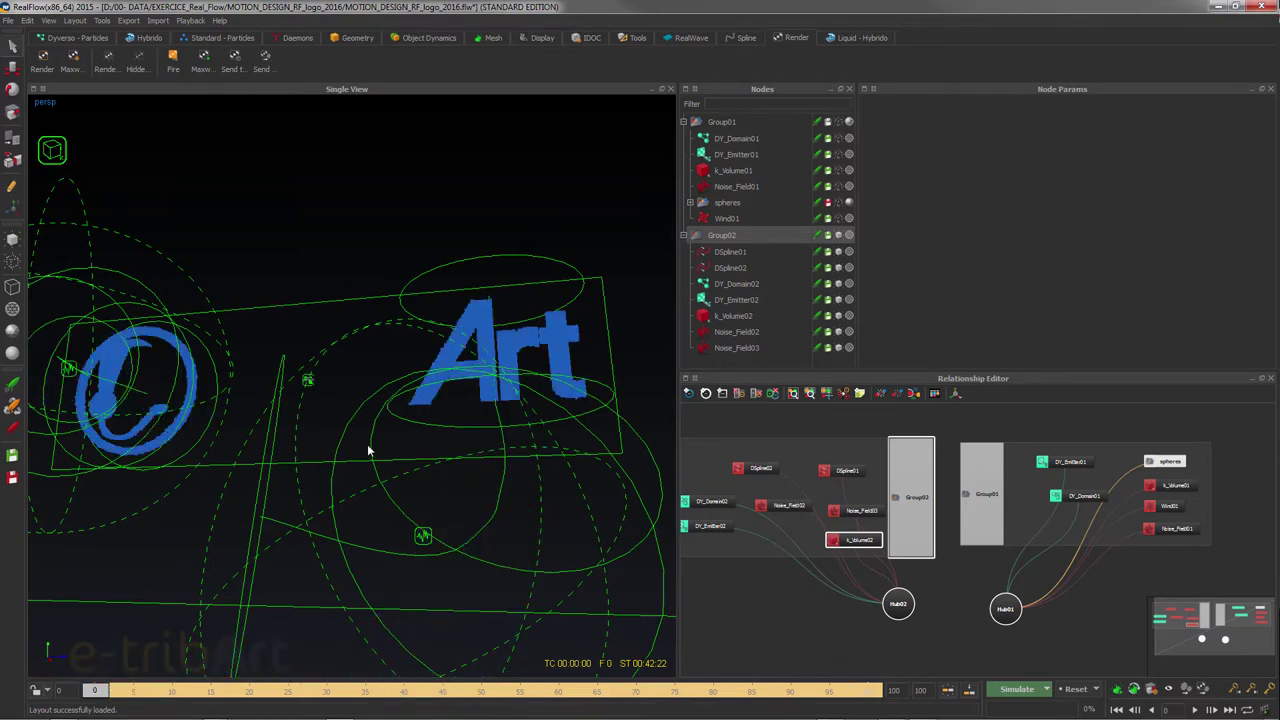
{"action": "left_click_drag", "start_coordinate": [382, 444], "coordinate": [398, 494], "text": "alt"}
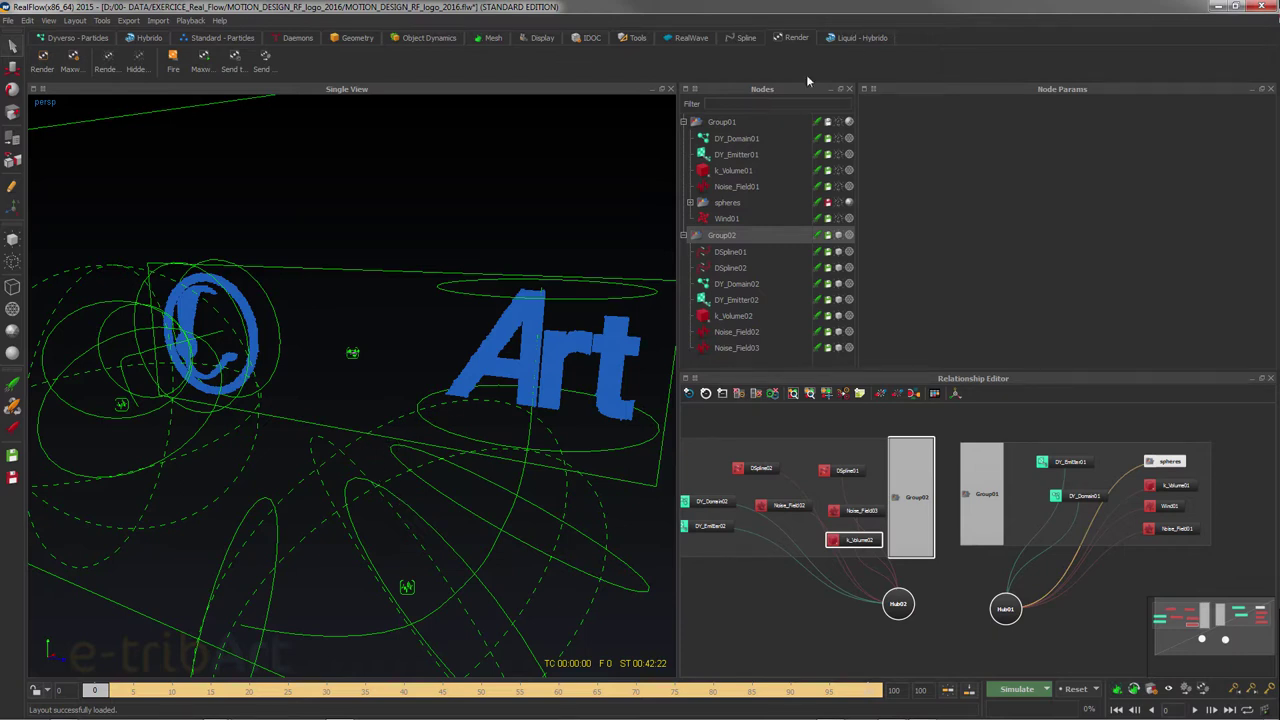
Select DY_Domain01 in Group01 and display the Dyverso particle tools
{"action": "left_click", "coordinate": [740, 139]}
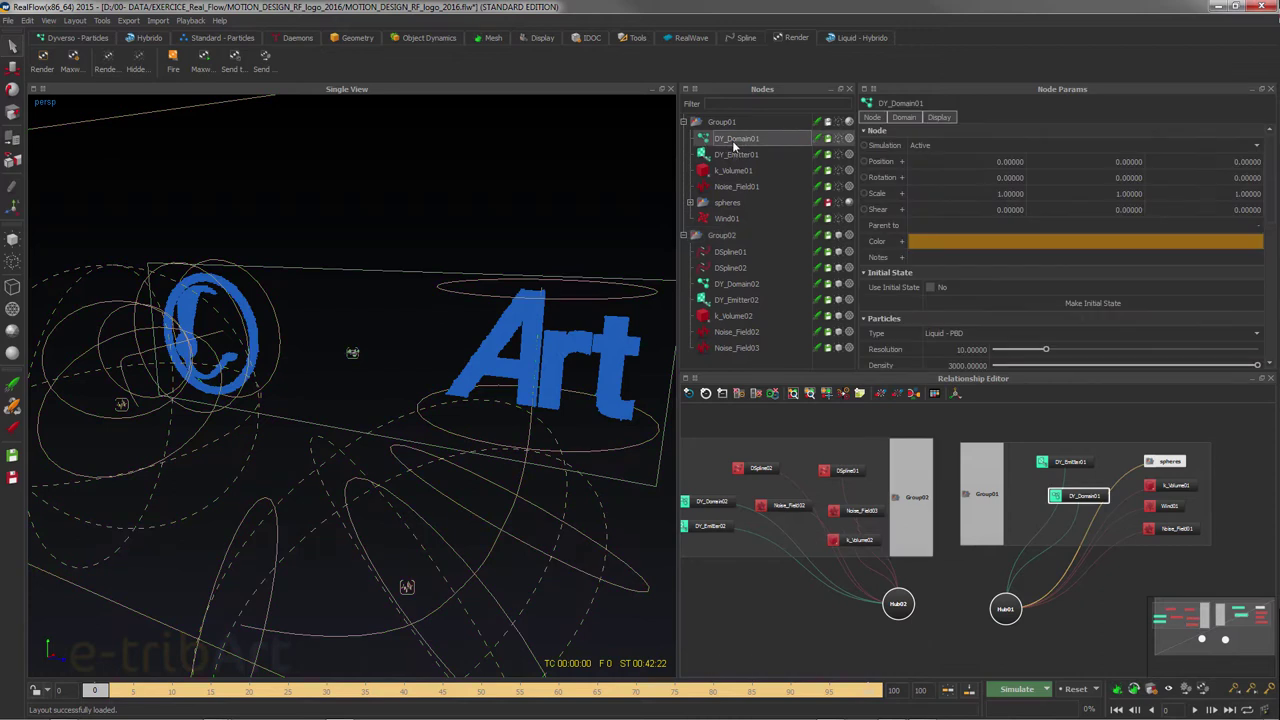
{"action": "left_click", "coordinate": [66, 40]}
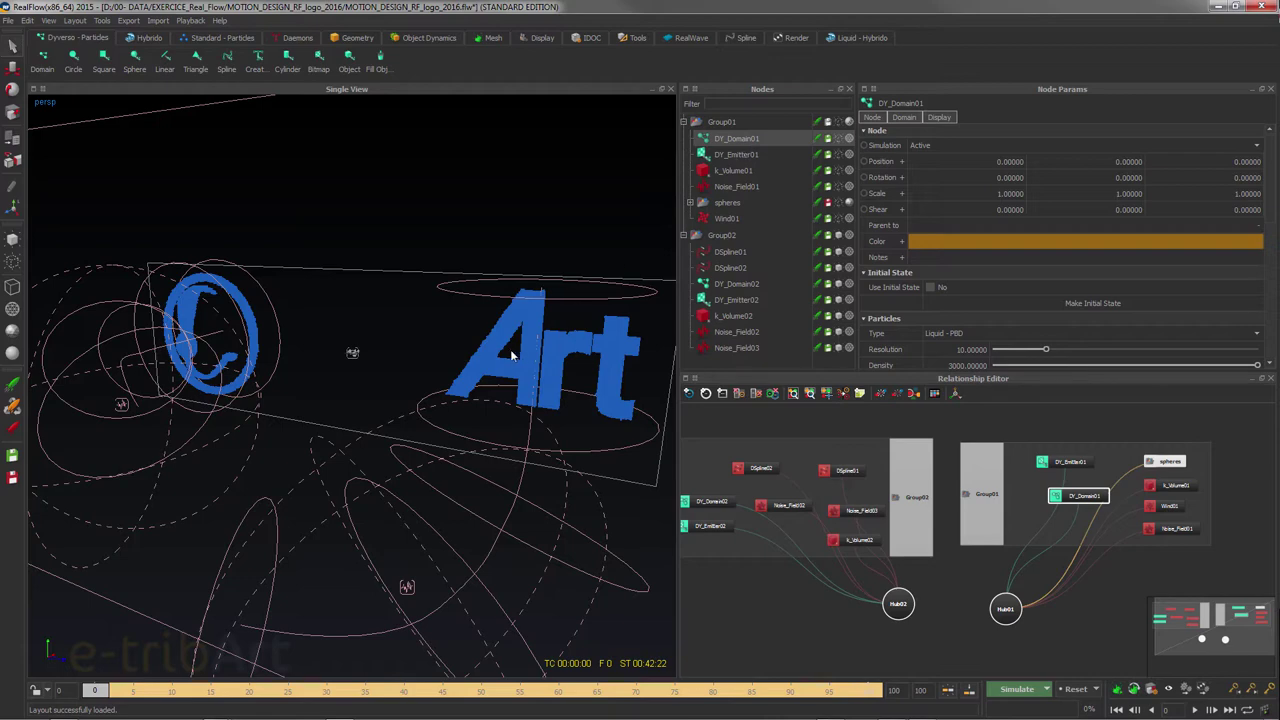
{"action": "mouse_move", "coordinate": [510, 352]}
{"action": "left_mouse_down", "text": "alt"}
{"action": "mouse_move", "coordinate": [475, 355]}
{"action": "mouse_move", "coordinate": [524, 348]}
{"action": "left_mouse_up", "text": "alt"}
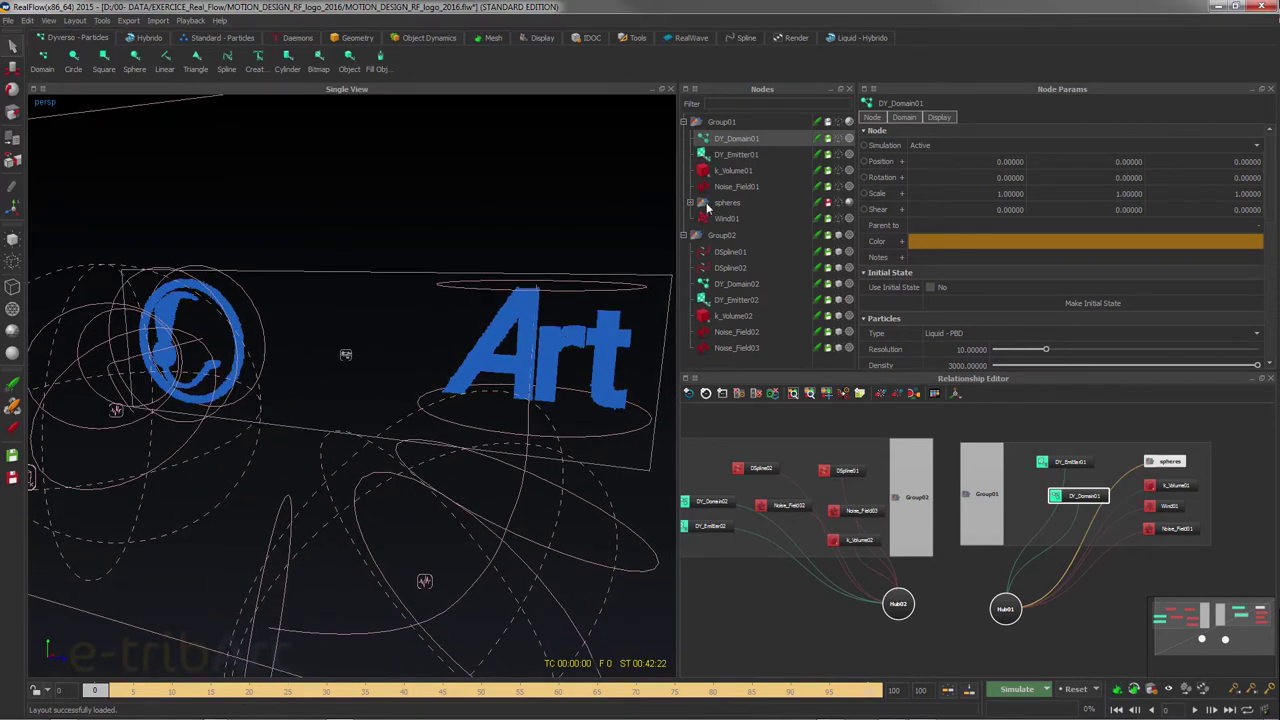
Examine the bitmap emitter parameters of DY_Emitter01, including its emission mask image
{"action": "left_click", "coordinate": [735, 155]}
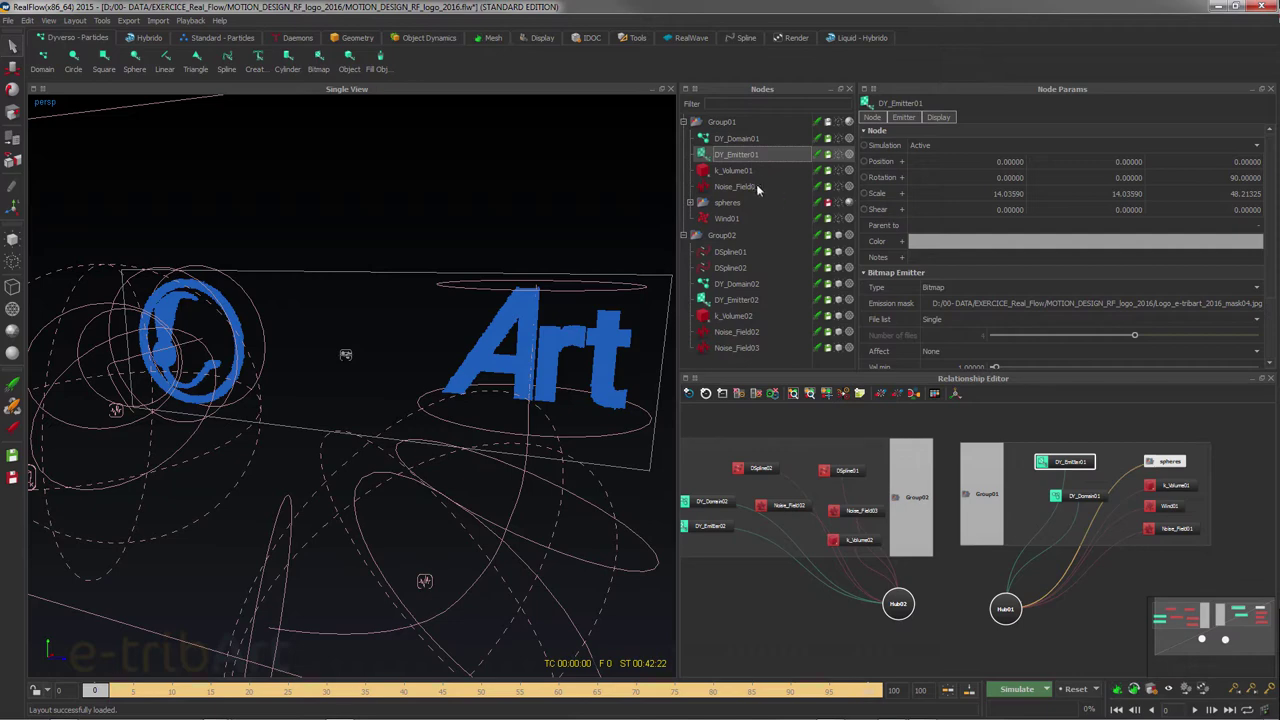
{"action": "left_click", "coordinate": [877, 118]}
{"action": "left_click", "coordinate": [895, 120]}
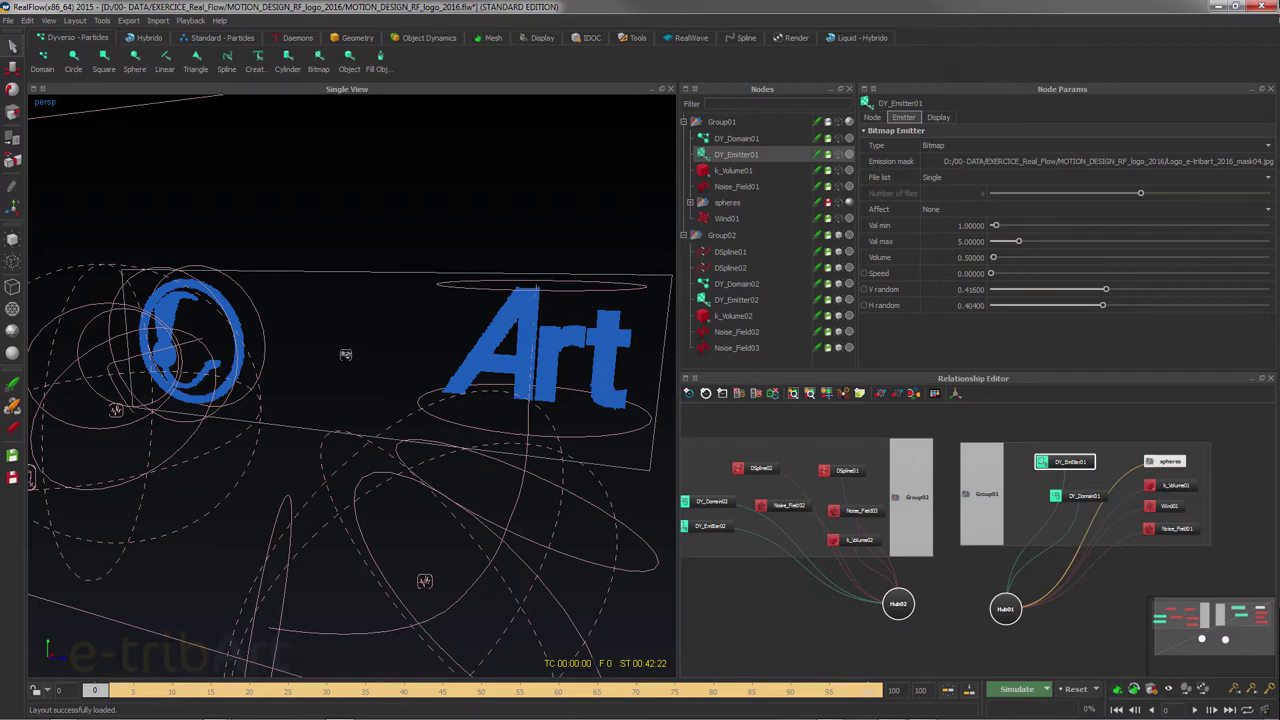
Switch to Photoshop to compare the colour logo with its black-and-white mask images, and return to RealFlow
{"action": "key", "text": "alt+Tab"}
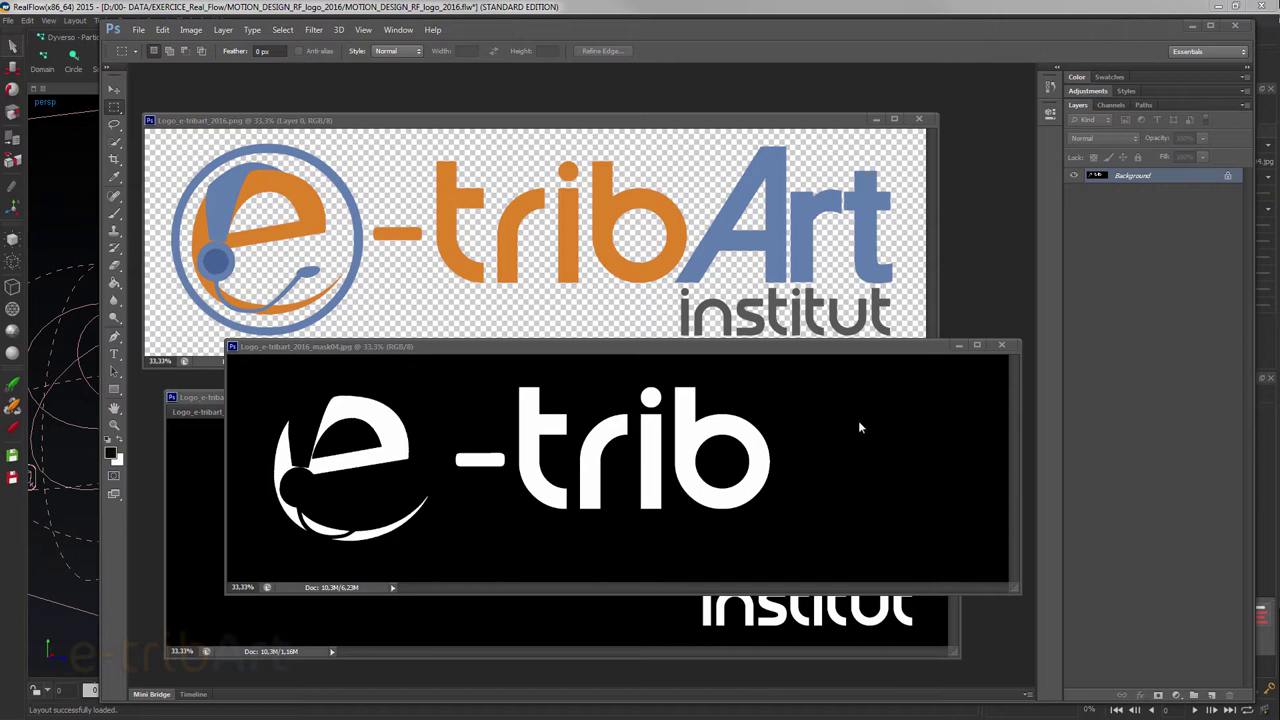
{"action": "left_click_drag", "start_coordinate": [537, 122], "coordinate": [535, 106]}
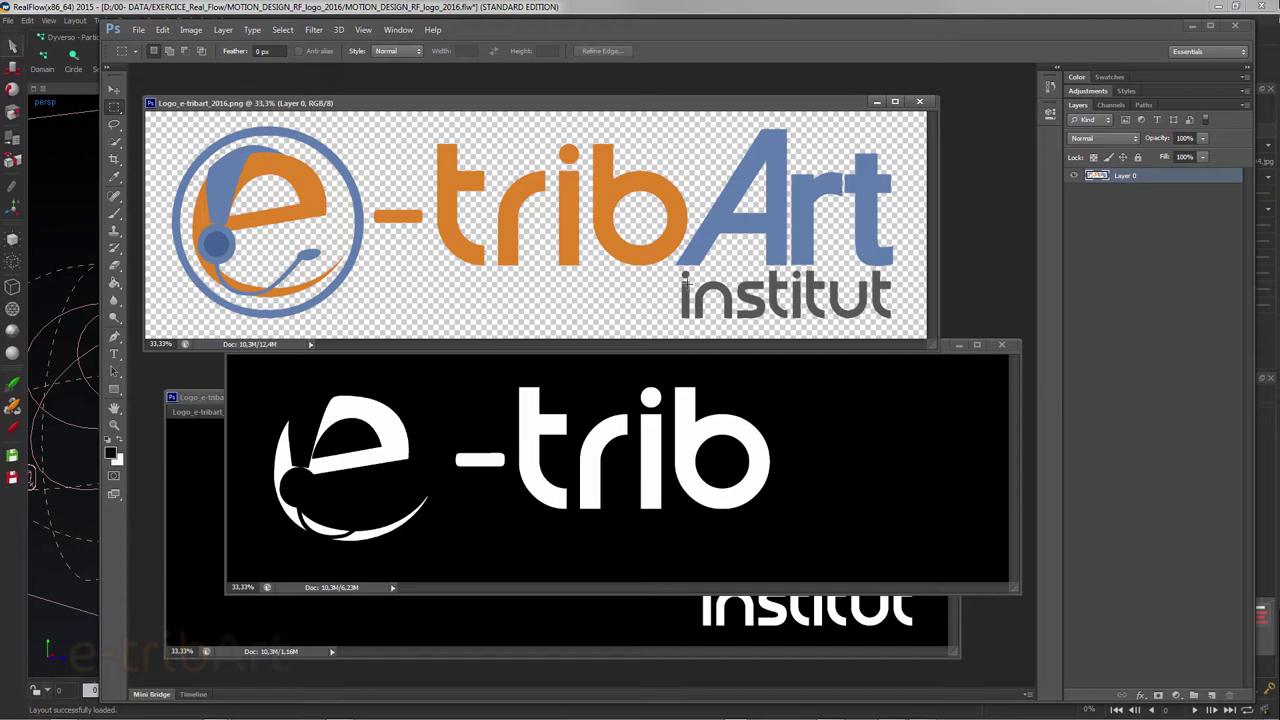
{"action": "left_click", "coordinate": [1191, 27]}
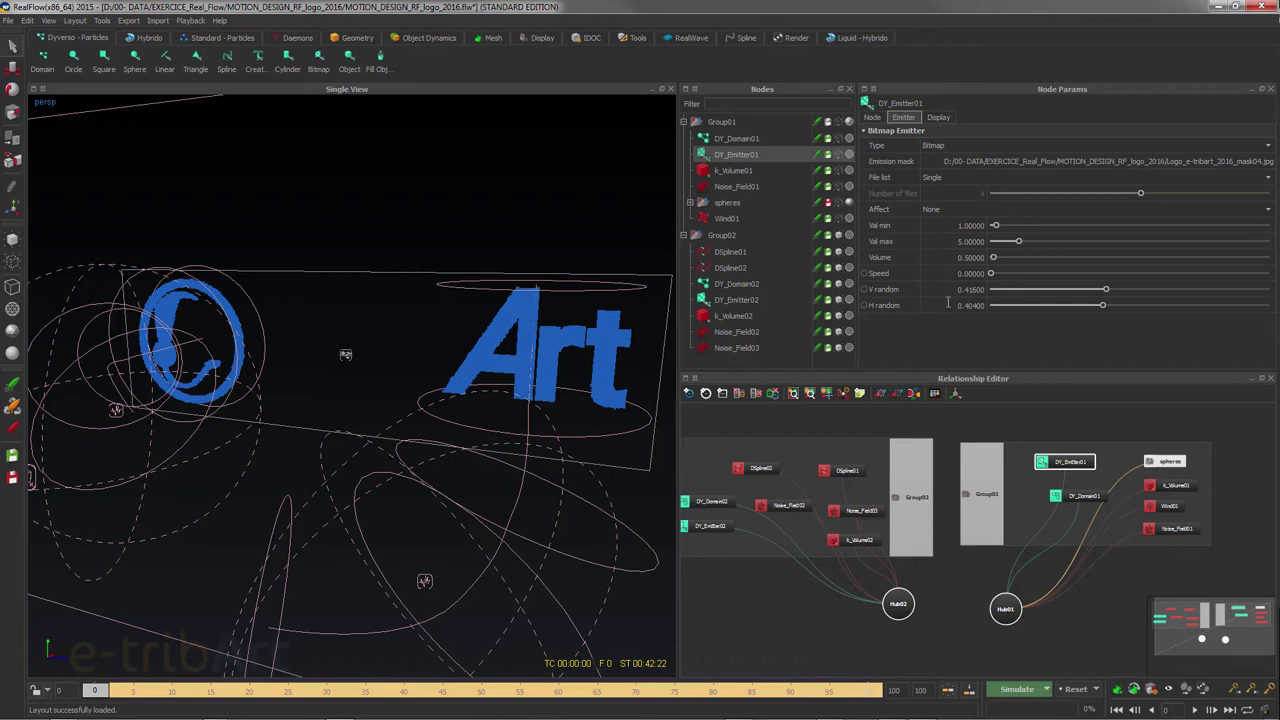
Examine the Particles parameters of DY_Domain01, such as type, resolution, density, pressure and viscosity
{"action": "left_click", "coordinate": [733, 140]}
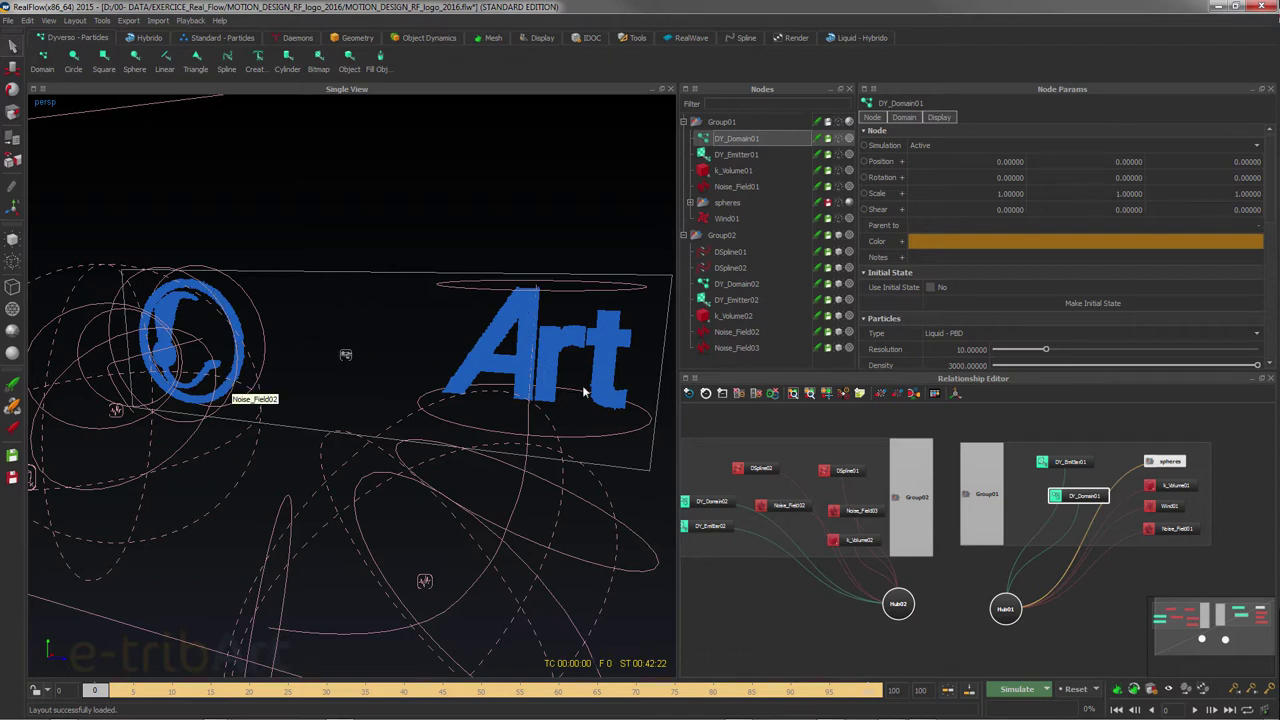
{"action": "scroll", "coordinate": [1272, 216], "scroll_direction": "down", "scroll_amount": 1}
{"action": "scroll", "coordinate": [1272, 216], "scroll_direction": "down", "scroll_amount": 3}
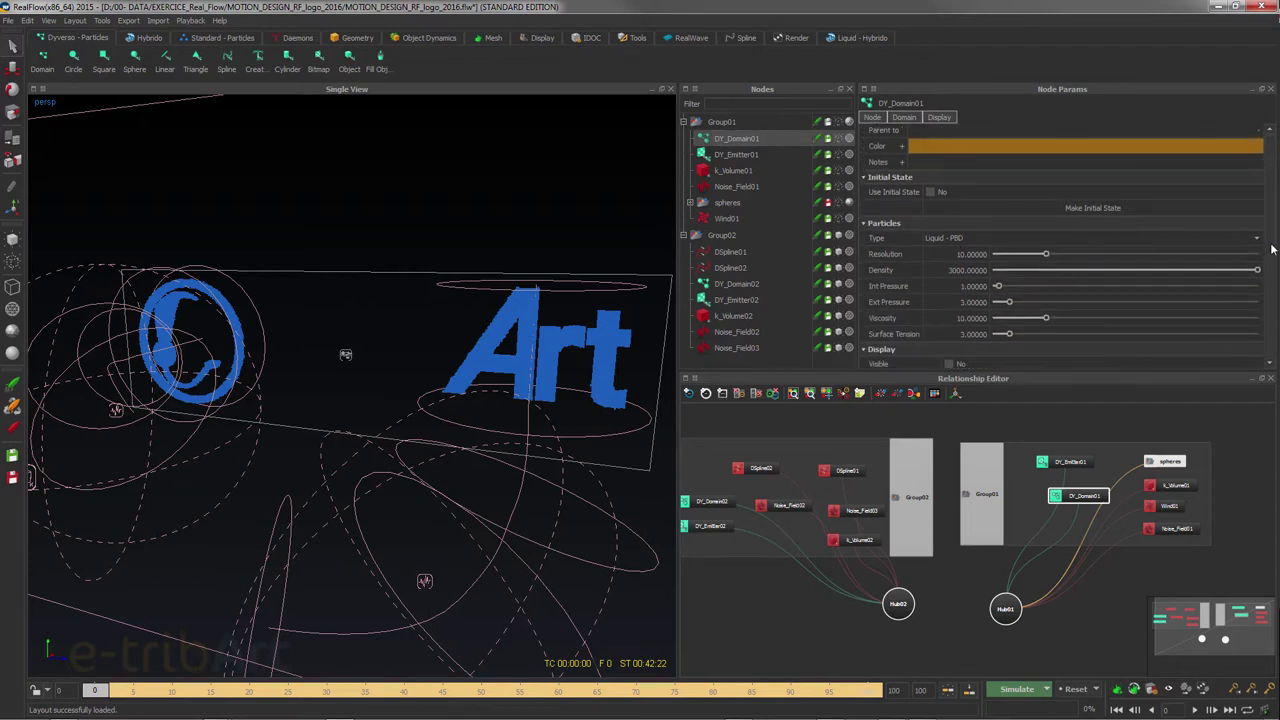
Review the remaining particle settings of DY_Domain01 and the bitmap emitter settings of DY_Emitter01
{"action": "left_click", "coordinate": [954, 254]}
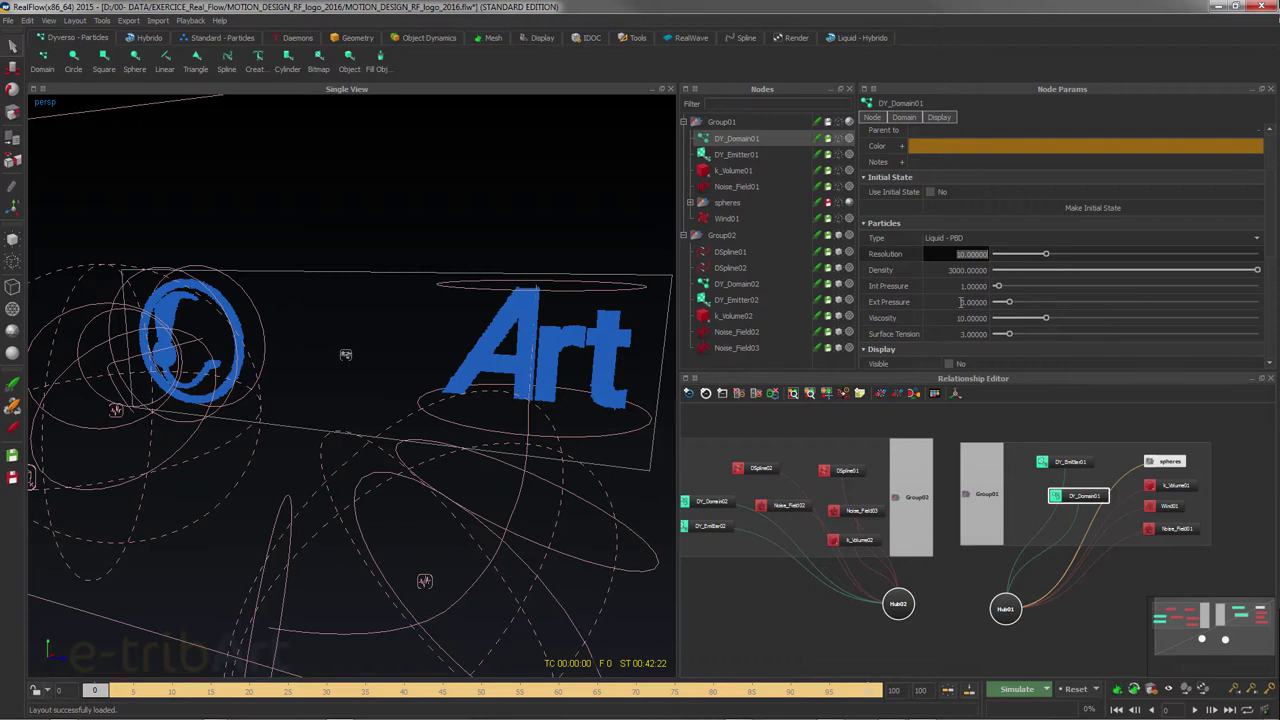
{"action": "scroll", "coordinate": [960, 304], "scroll_direction": "down", "scroll_amount": 1}
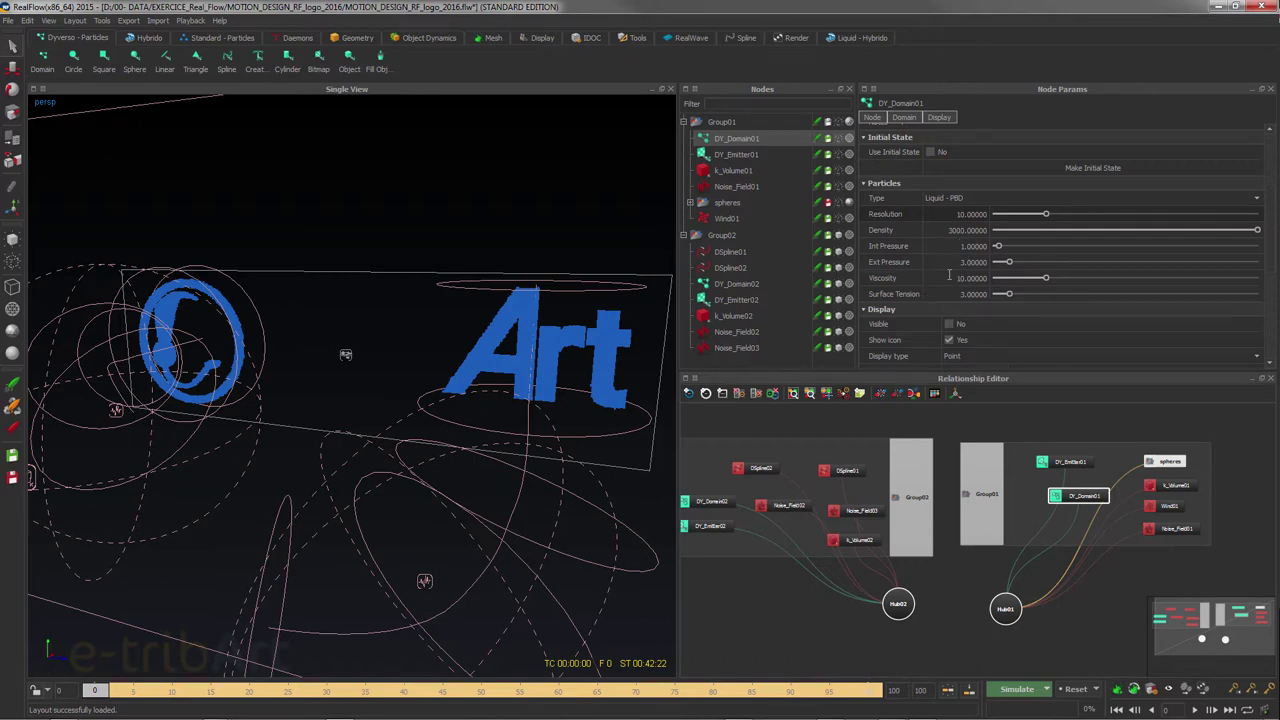
{"action": "left_click", "coordinate": [742, 156]}
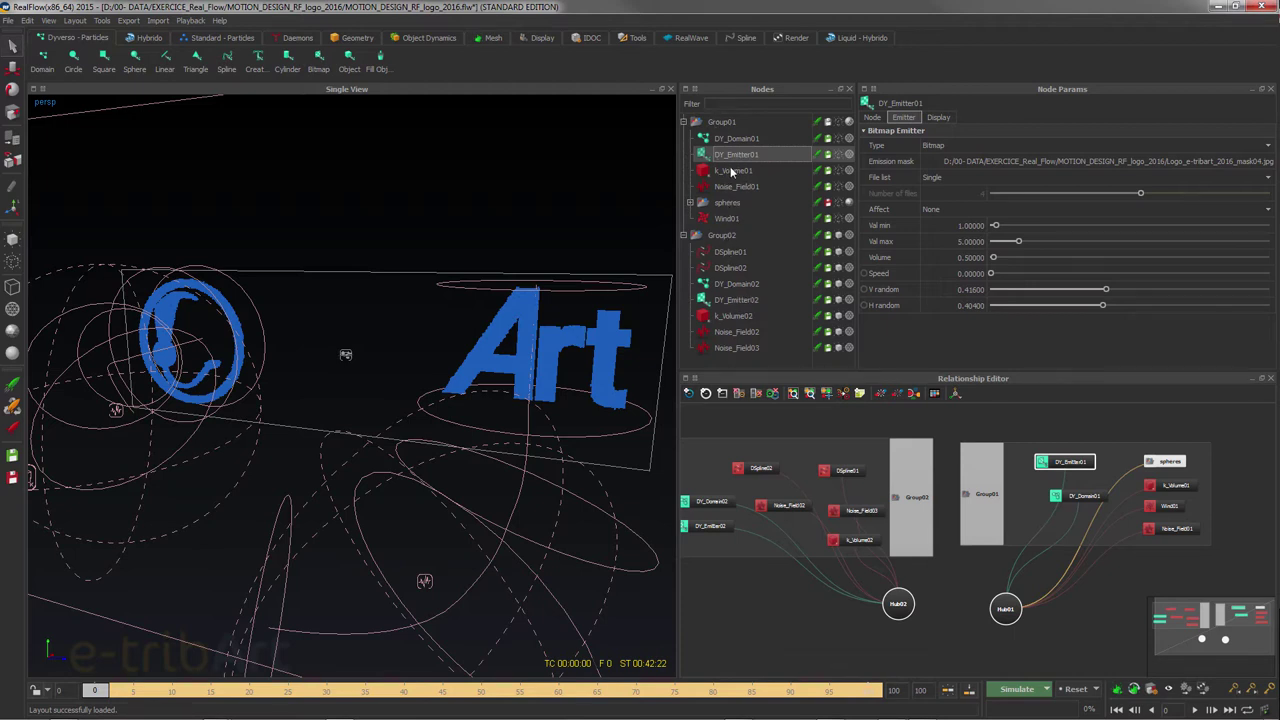
{"action": "left_click_drag", "start_coordinate": [399, 310], "coordinate": [424, 368], "text": "alt"}
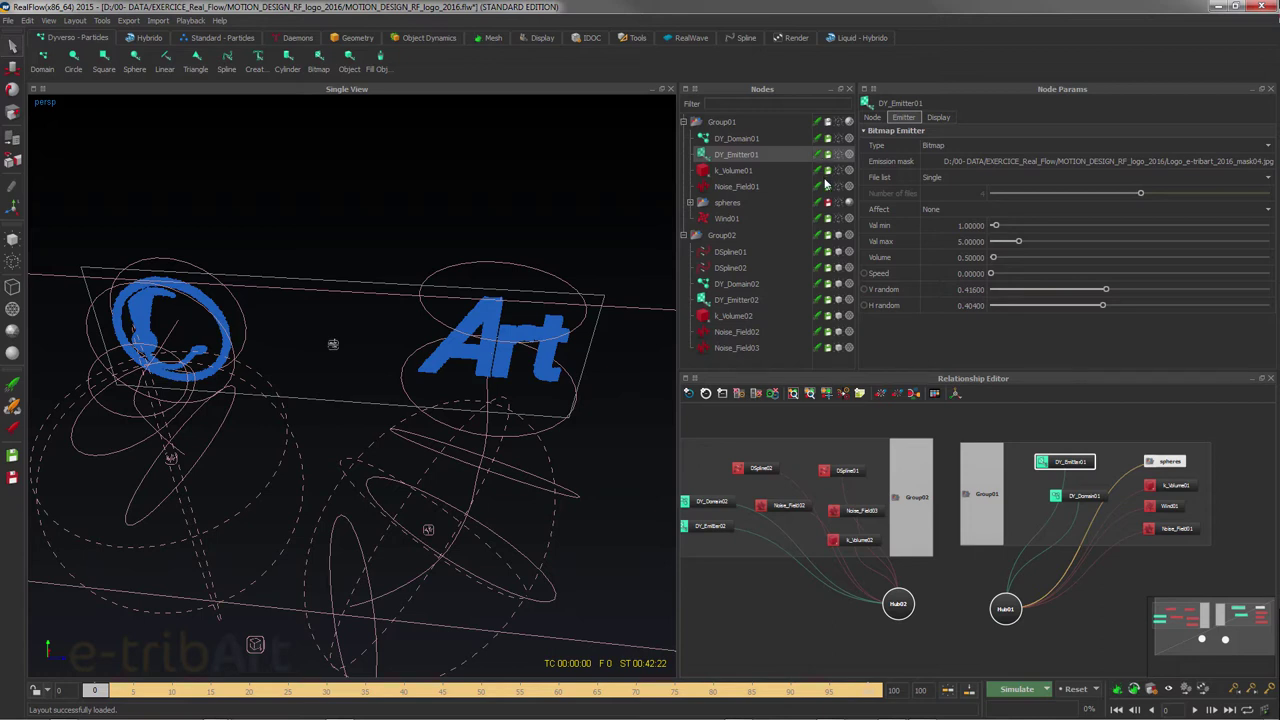
Compare DSpline01, DSpline02 and DY_Domain02 in Group02 to see which part of the logo each one covers
{"action": "left_click", "coordinate": [730, 252]}
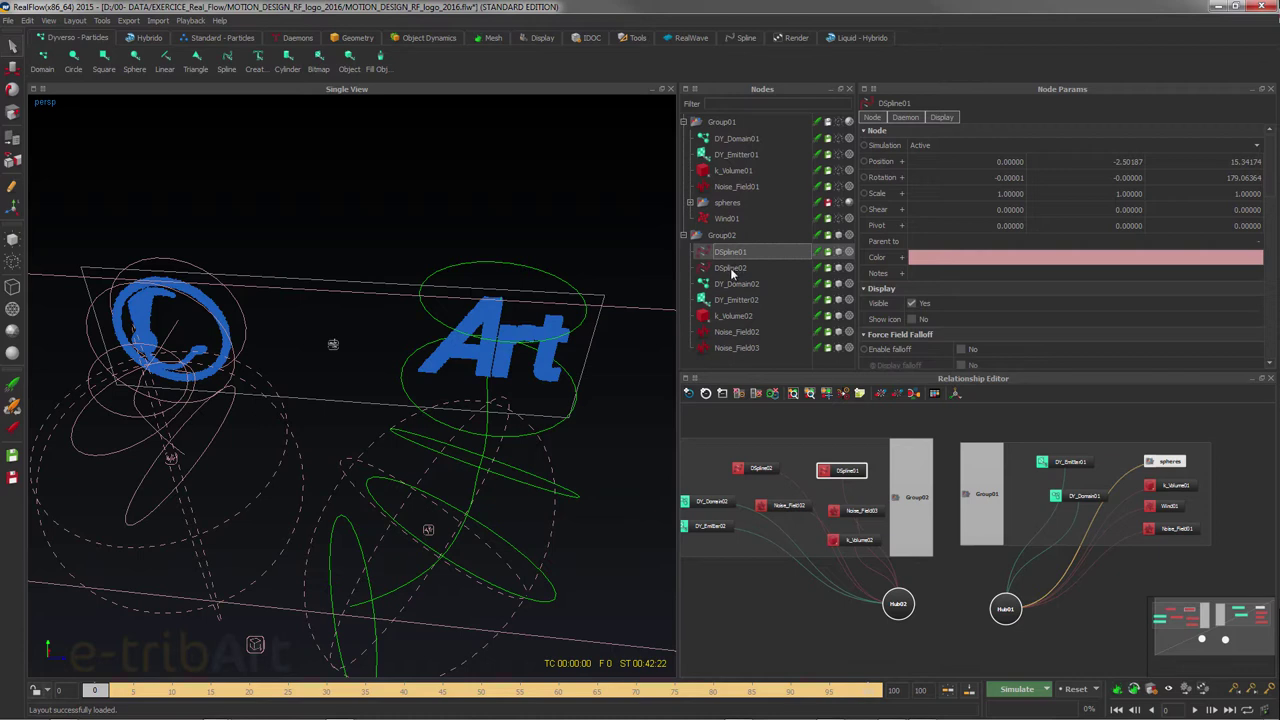
{"action": "left_click", "coordinate": [731, 269]}
{"action": "left_click", "coordinate": [733, 285]}
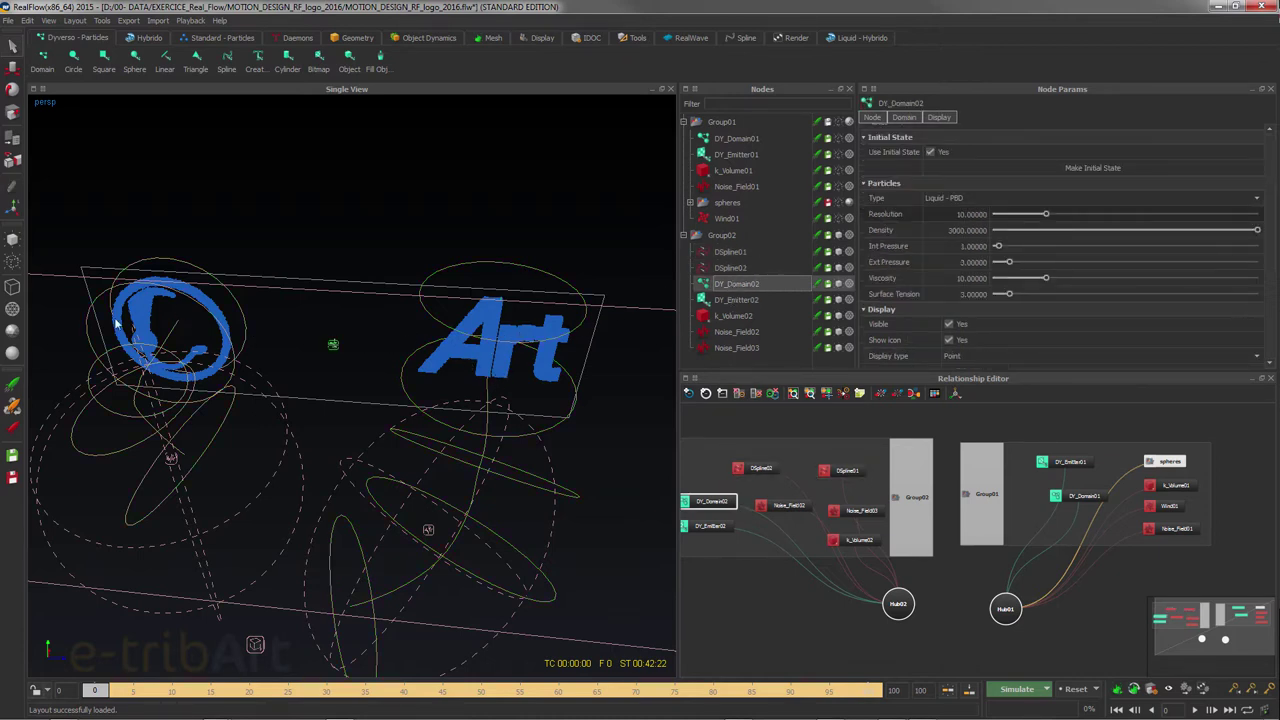
{"action": "left_click_drag", "start_coordinate": [437, 398], "coordinate": [515, 402], "text": "alt"}
{"action": "left_click", "coordinate": [731, 270]}
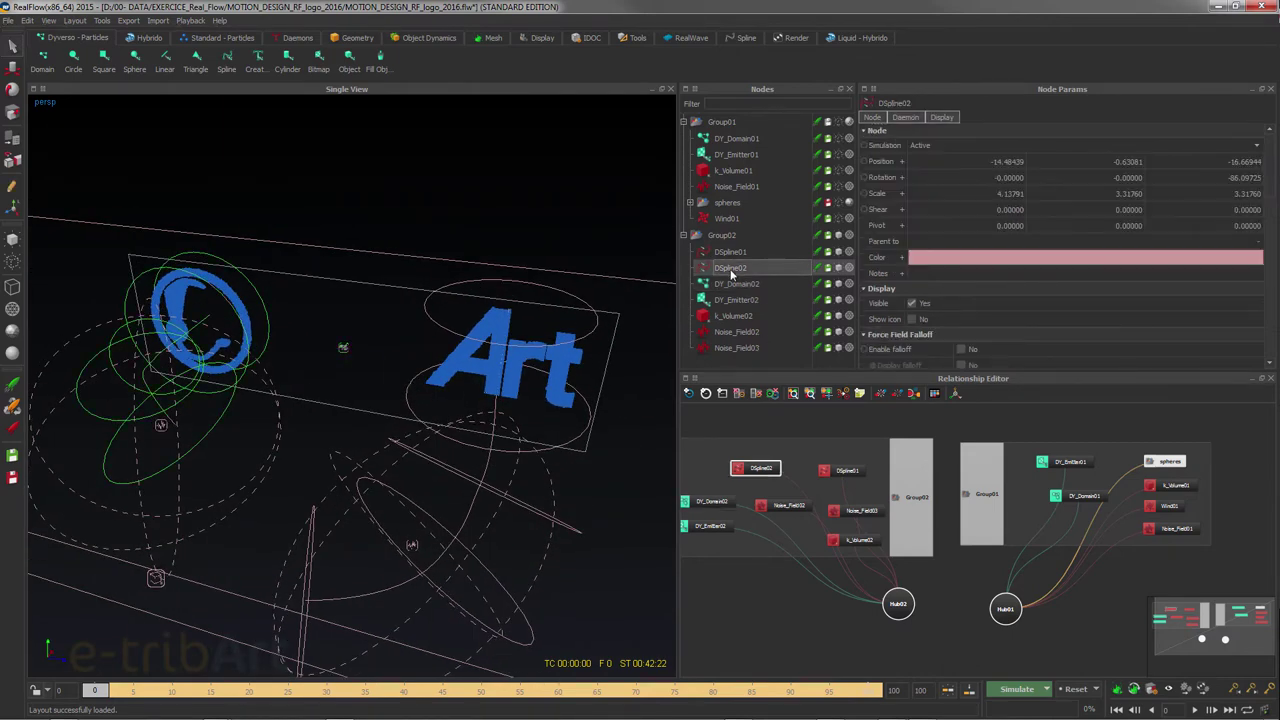
{"action": "left_click", "coordinate": [735, 256]}
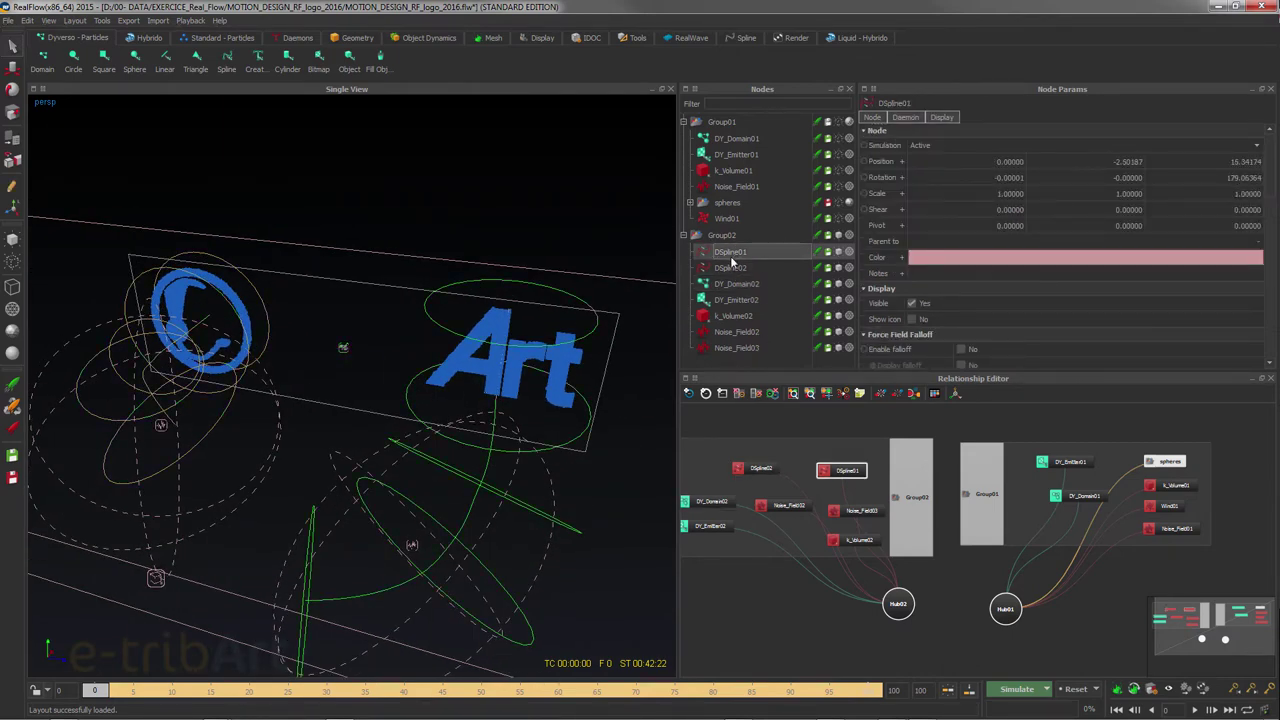
{"action": "left_click_drag", "start_coordinate": [596, 464], "coordinate": [507, 450], "text": "alt"}
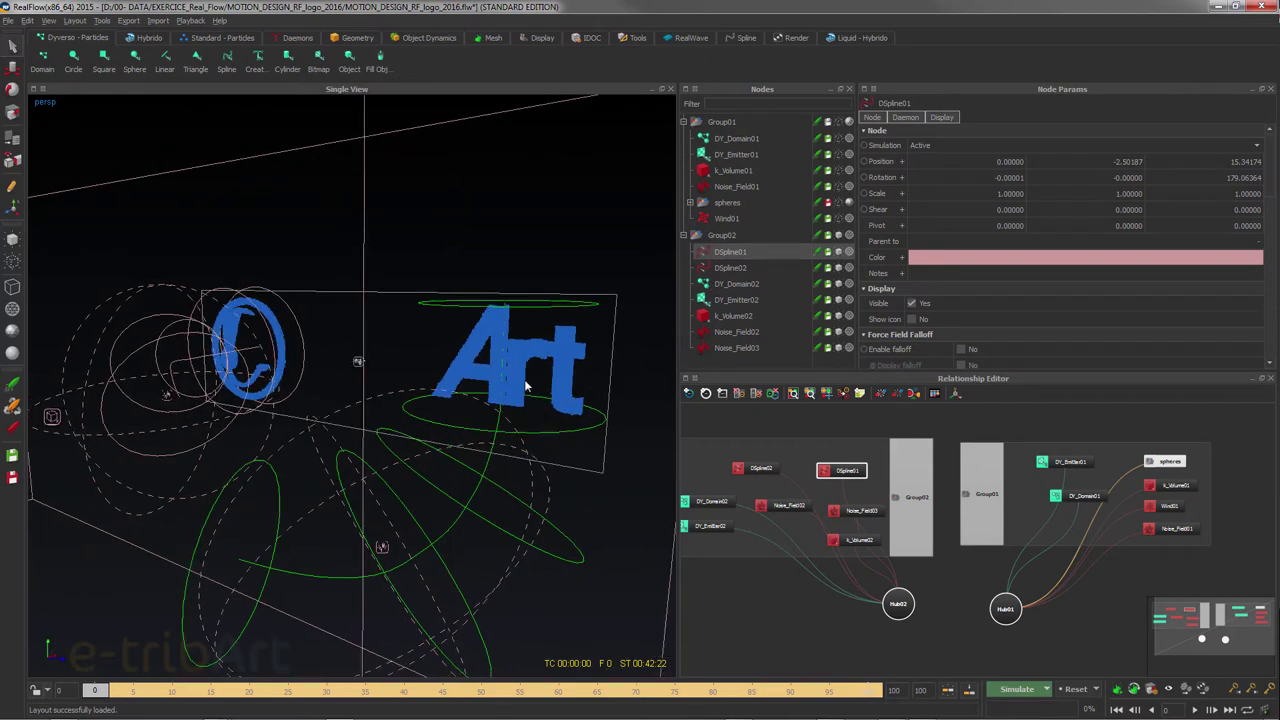
Display the daemon tools that include DSpline and examine the DSpline01 path around the word Art
{"action": "left_click", "coordinate": [298, 38]}
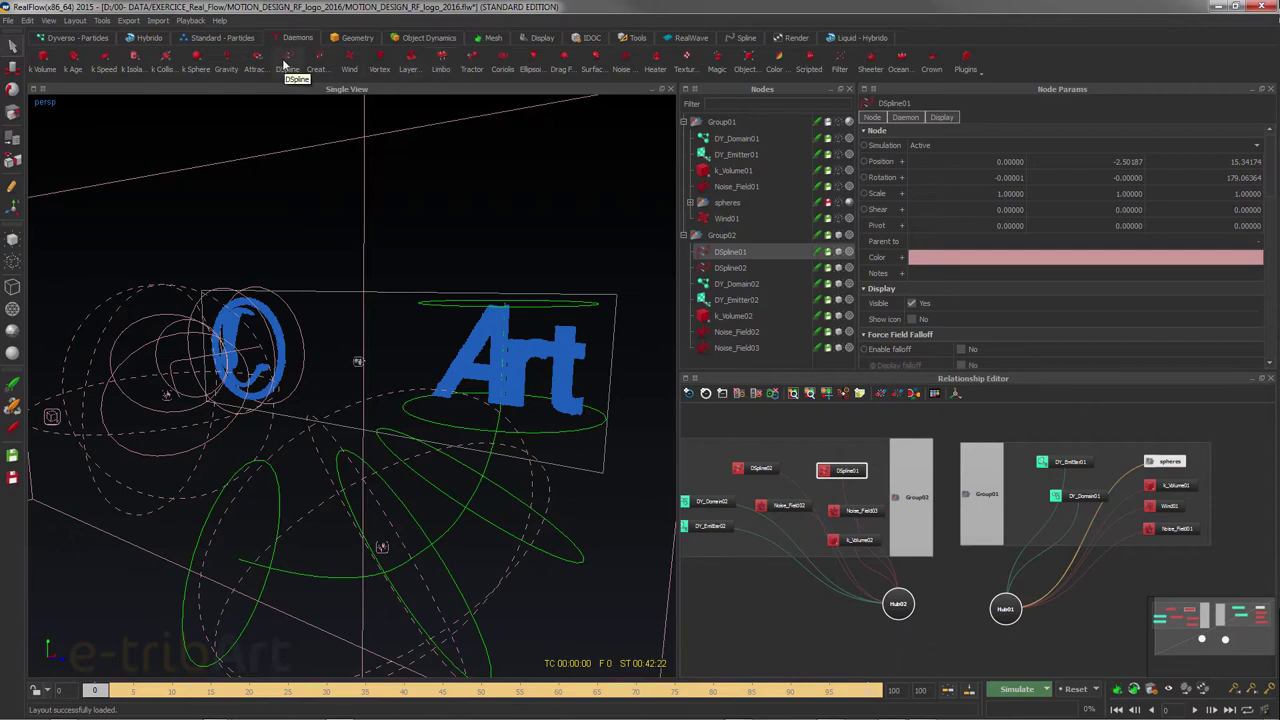
{"action": "mouse_move", "coordinate": [451, 480]}
{"action": "left_mouse_down", "text": "alt"}
{"action": "mouse_move", "coordinate": [420, 470]}
{"action": "mouse_move", "coordinate": [449, 456]}
{"action": "left_mouse_up", "text": "alt"}
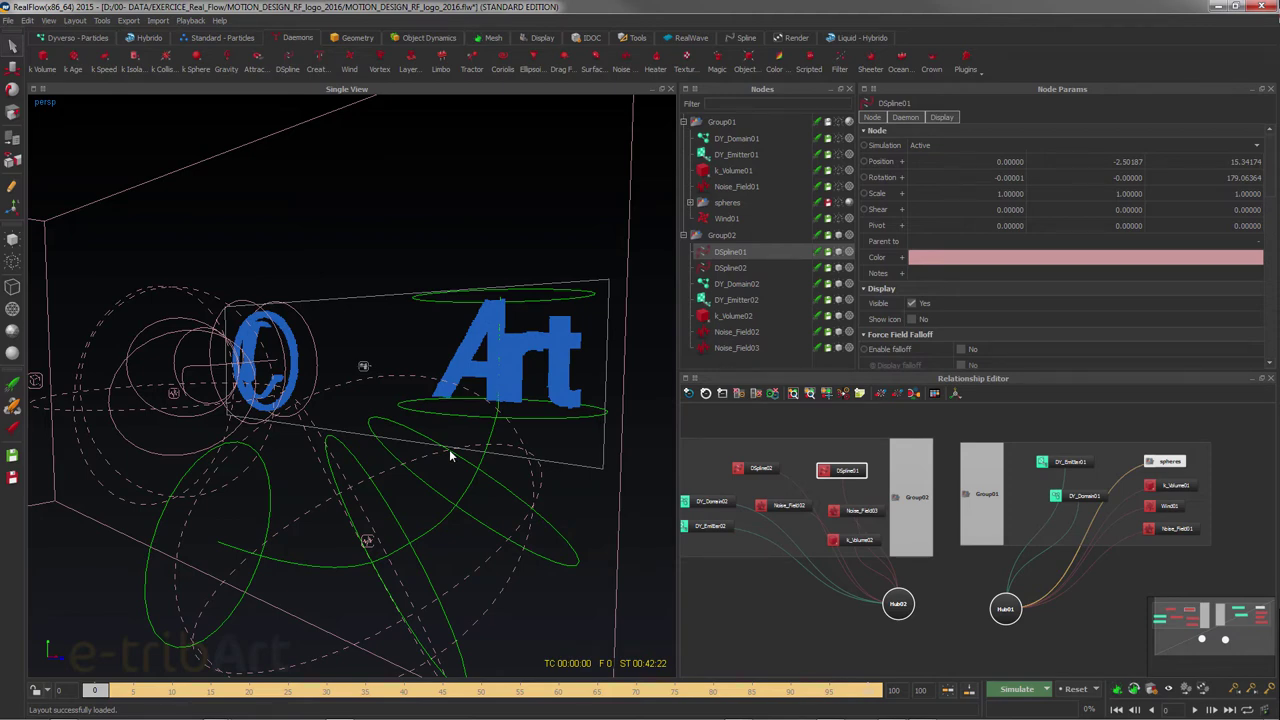
{"action": "left_click_drag", "start_coordinate": [460, 396], "coordinate": [453, 370], "text": "alt"}
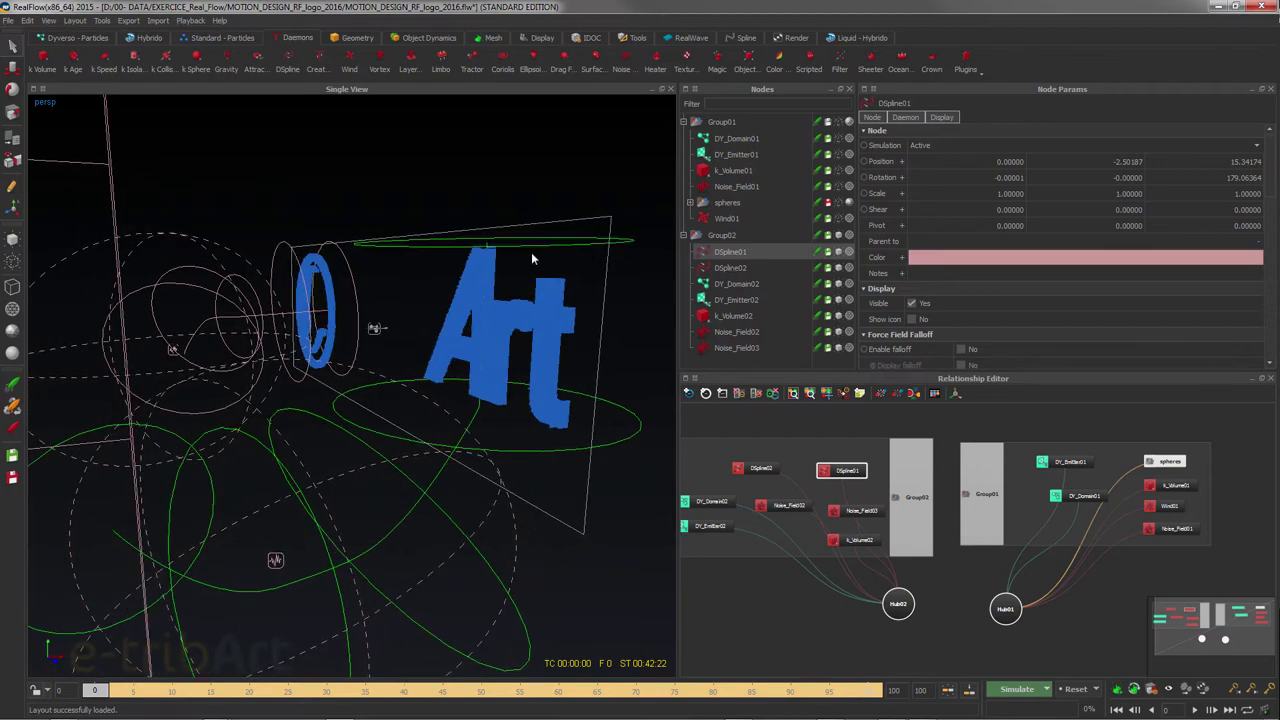
{"action": "left_click_drag", "start_coordinate": [423, 317], "coordinate": [496, 316], "text": "alt"}
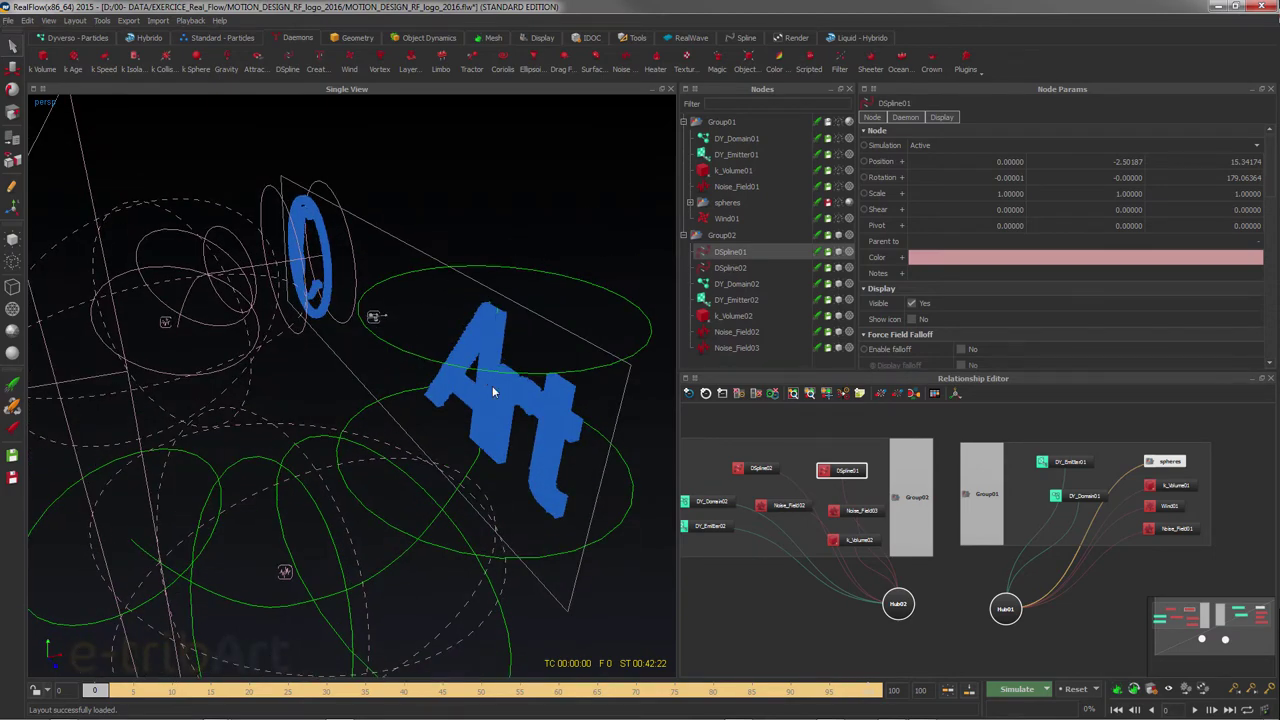
{"action": "left_click_drag", "start_coordinate": [492, 388], "coordinate": [570, 378], "text": "alt"}
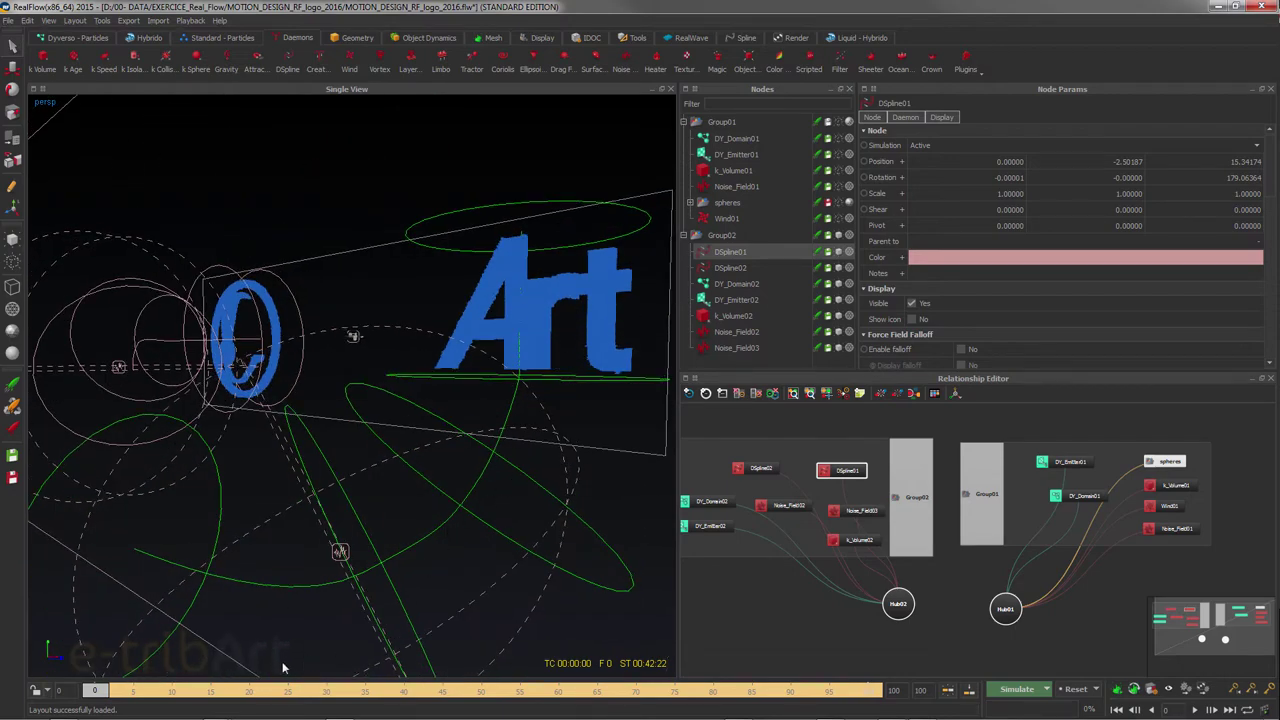
Scrub the cached simulation to frame 38 and examine how the Art particles follow the DSpline01 path
{"action": "left_click", "coordinate": [228, 690]}
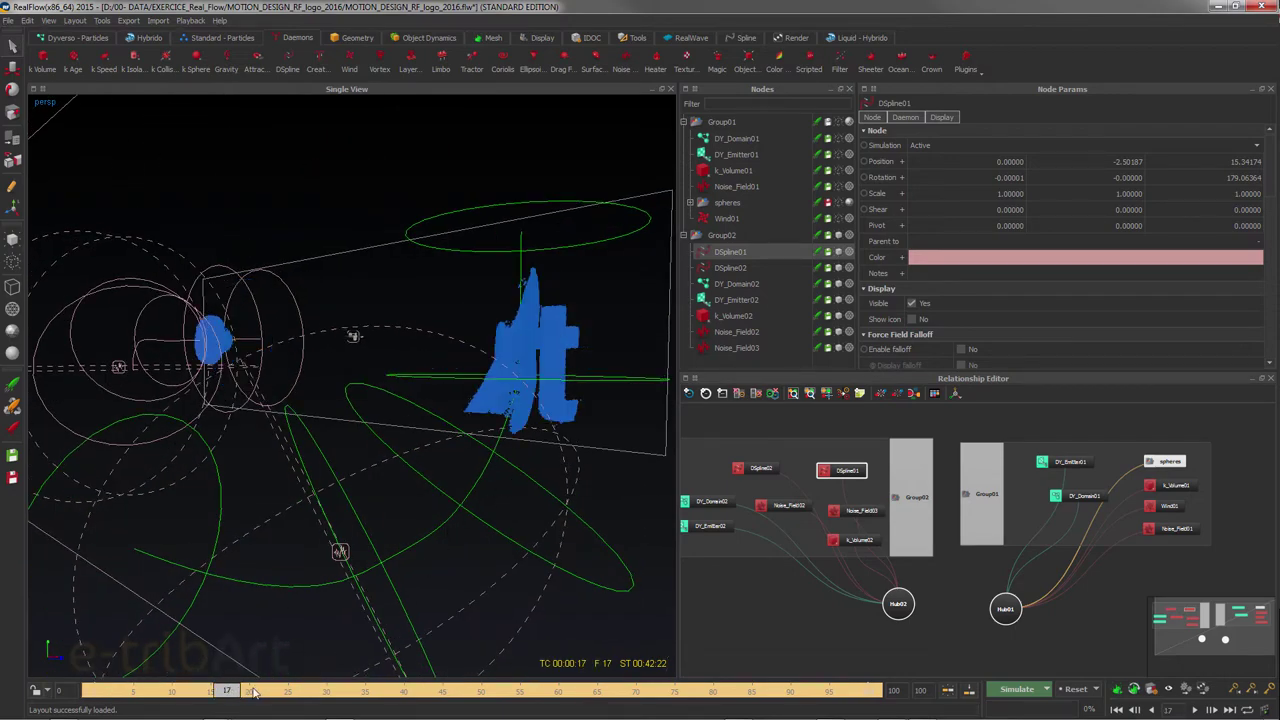
{"action": "left_click_drag", "start_coordinate": [254, 692], "coordinate": [392, 695]}
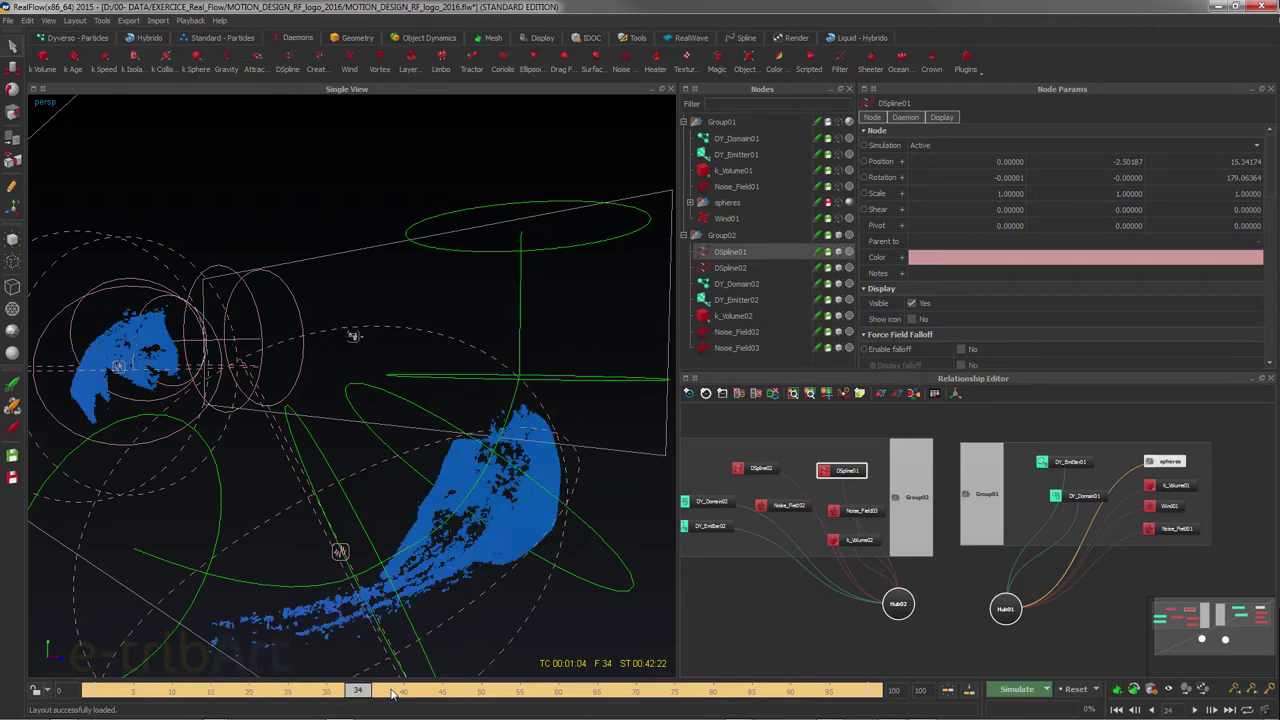
{"action": "left_click_drag", "start_coordinate": [362, 602], "coordinate": [420, 443], "text": "alt"}
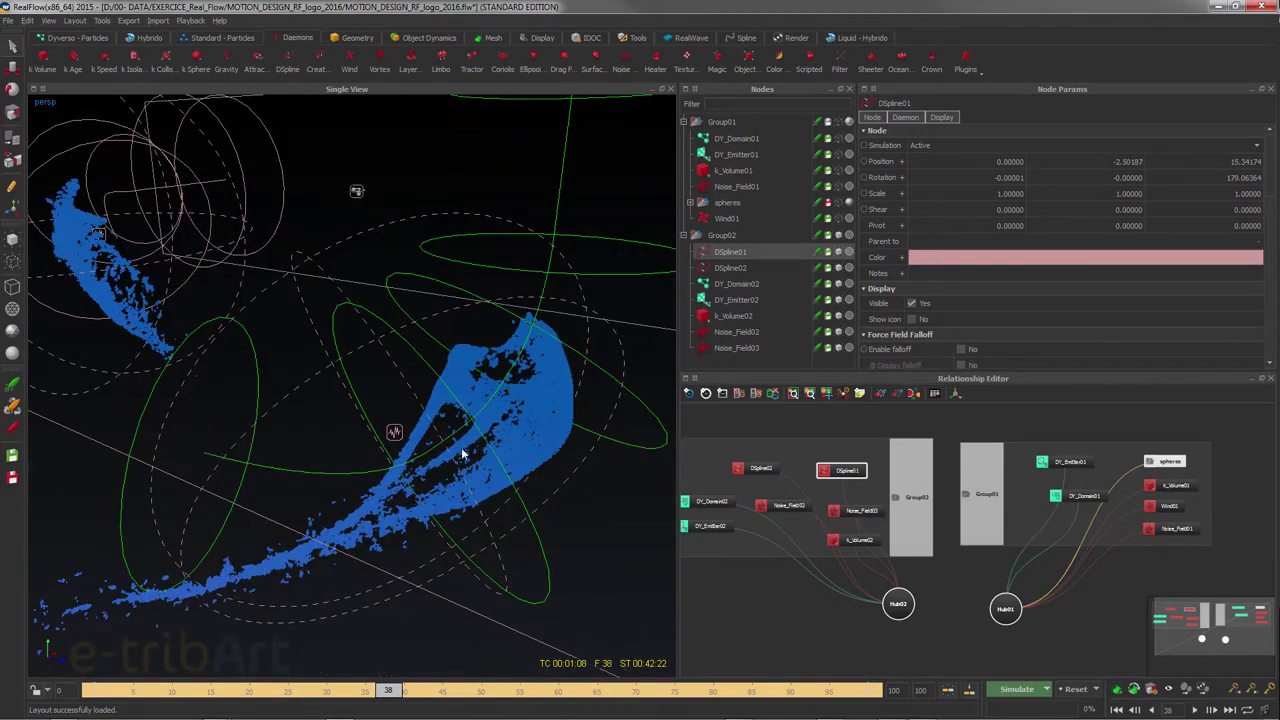
Examine the DSpline daemon settings of DSpline01, including its vortex, axial and radial strengths
{"action": "left_click", "coordinate": [915, 120]}
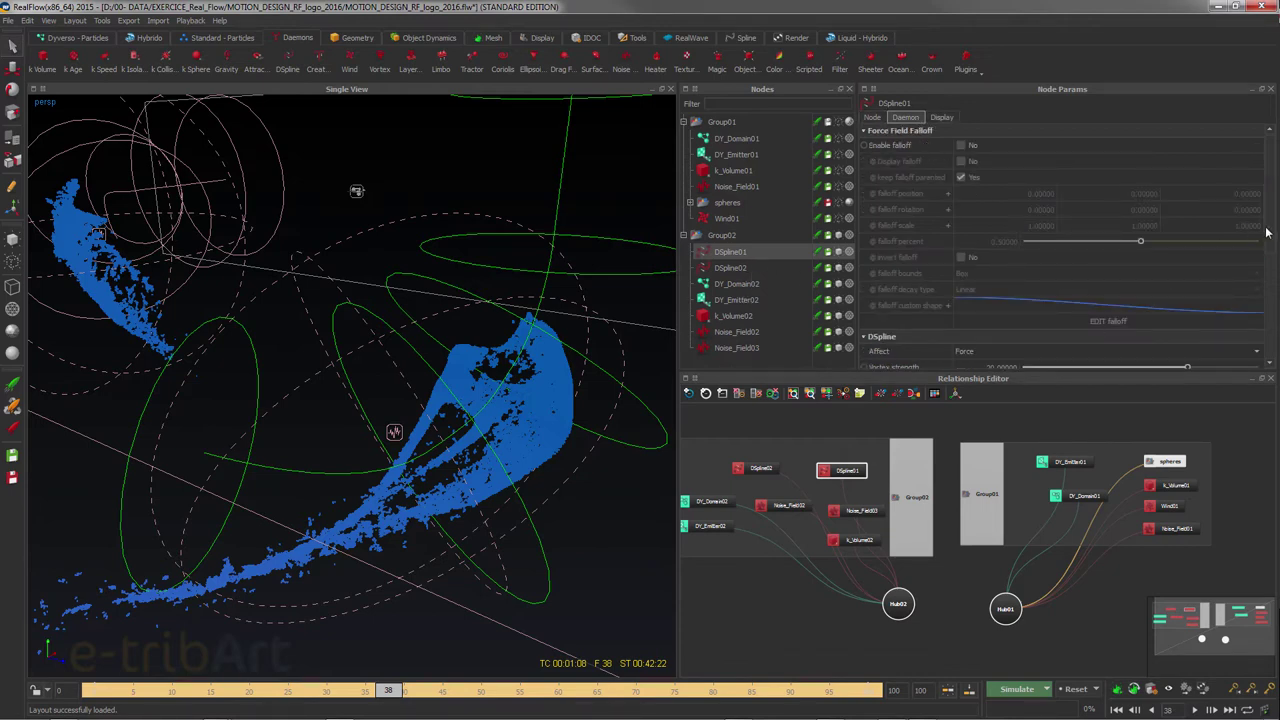
{"action": "scroll", "coordinate": [1268, 237], "scroll_direction": "down", "scroll_amount": 1}
{"action": "left_click_drag", "start_coordinate": [1268, 237], "coordinate": [1268, 305]}
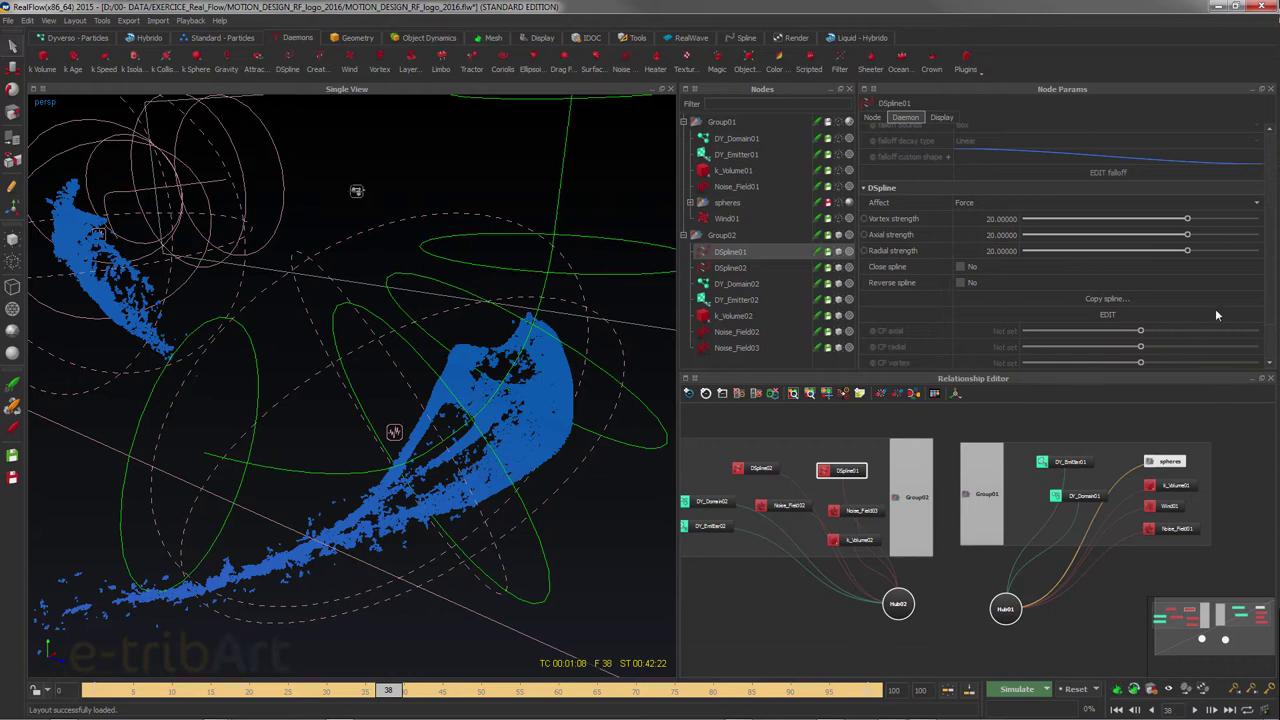
{"action": "scroll", "coordinate": [1272, 313], "scroll_direction": "down", "scroll_amount": 1}
Put DSpline01 in edit mode and move one of its middle control points slightly along the blue axis
{"action": "left_click", "coordinate": [1110, 264]}
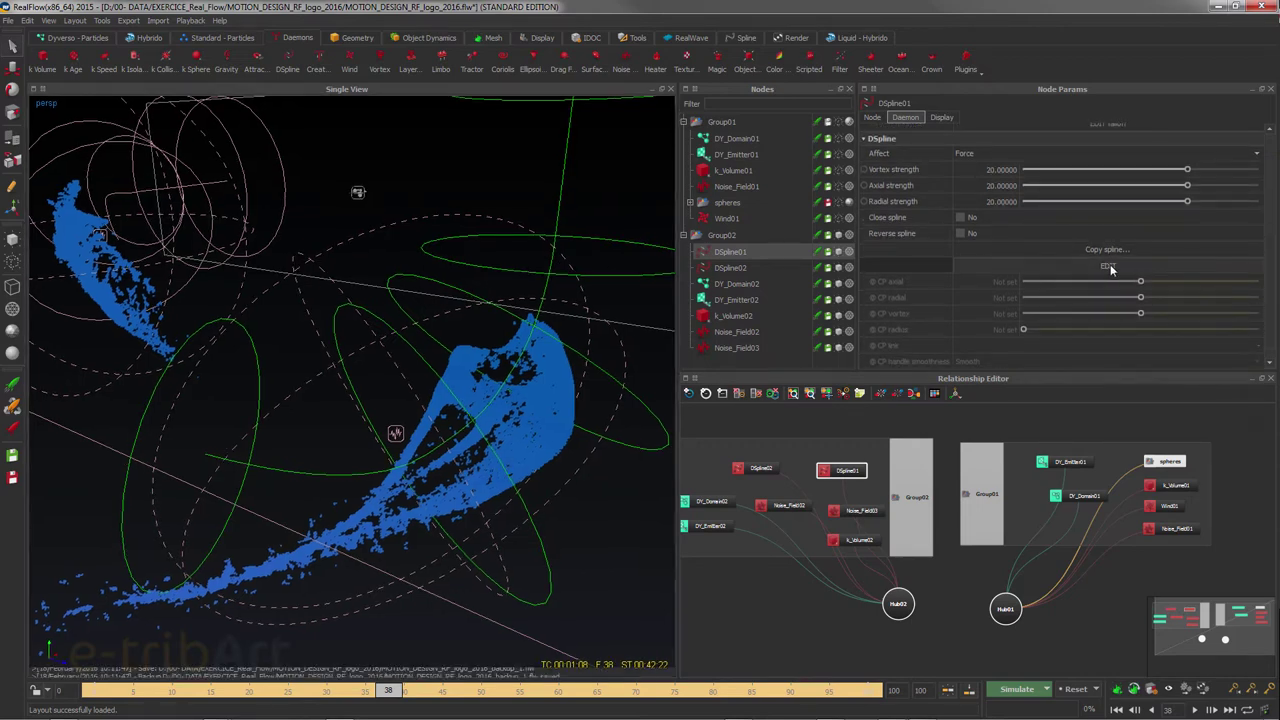
{"action": "left_click", "coordinate": [426, 449]}
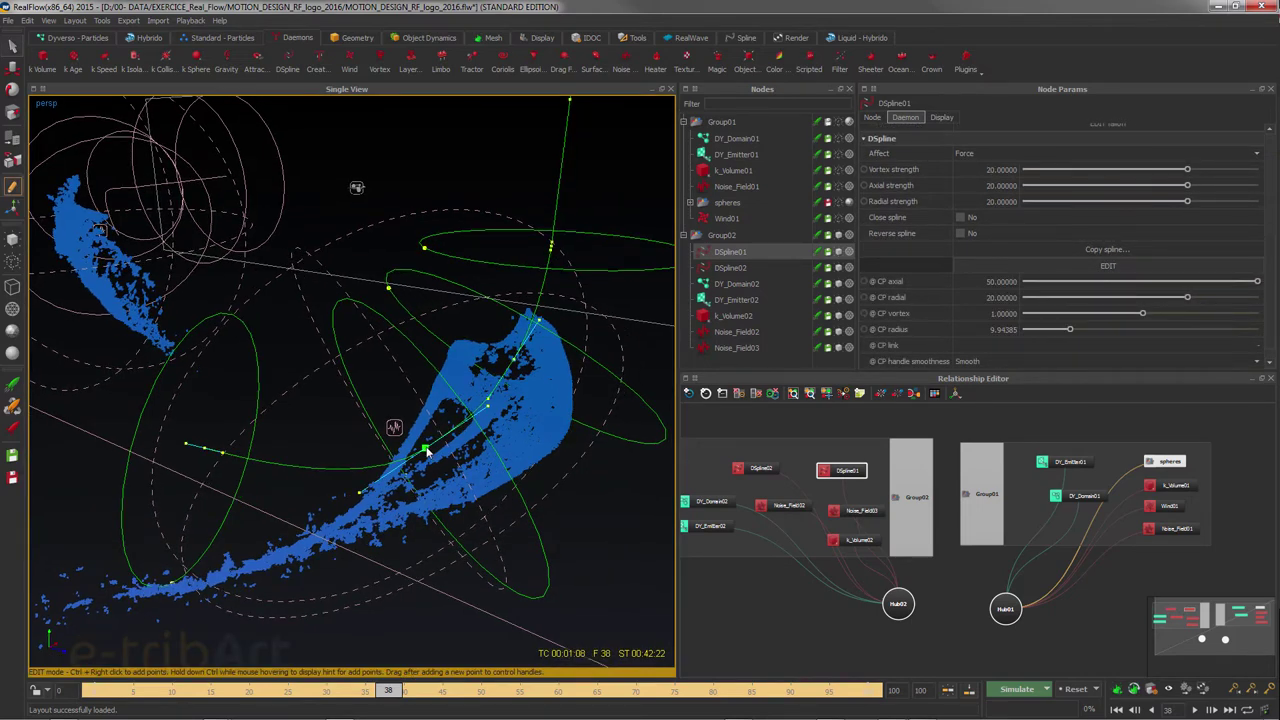
{"action": "left_click", "coordinate": [426, 450]}
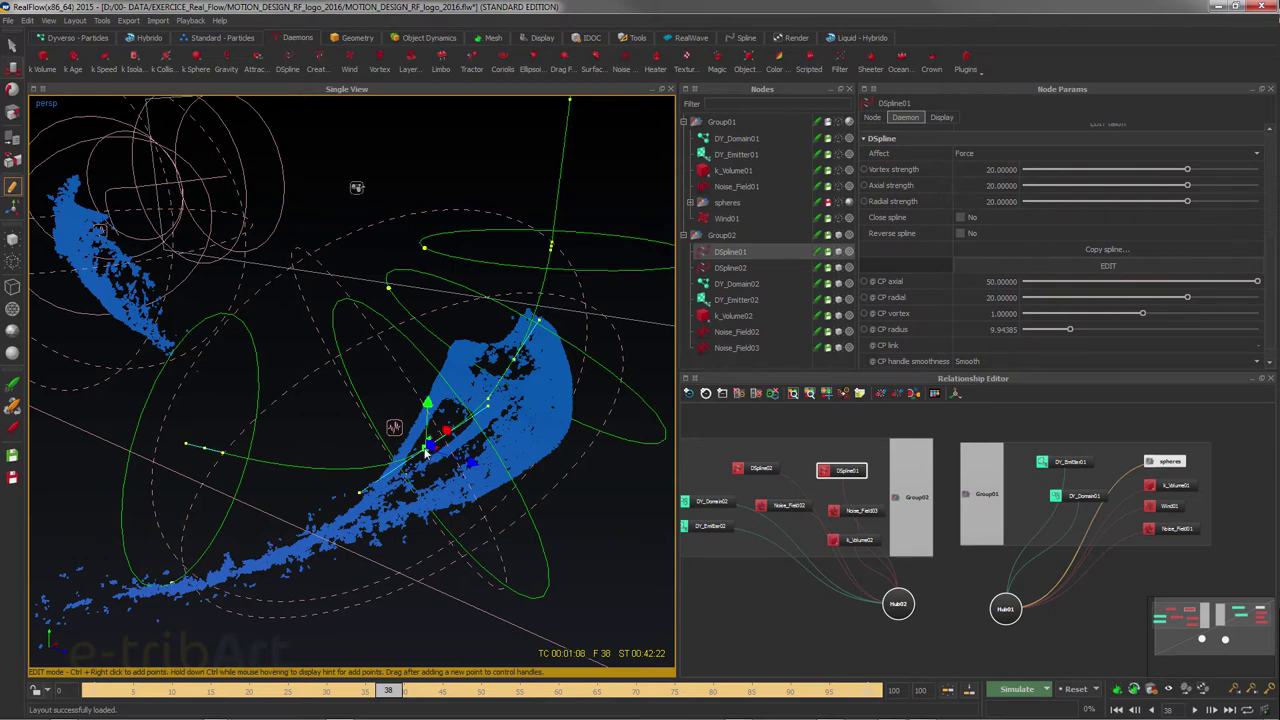
{"action": "left_click_drag", "start_coordinate": [471, 464], "coordinate": [458, 466]}
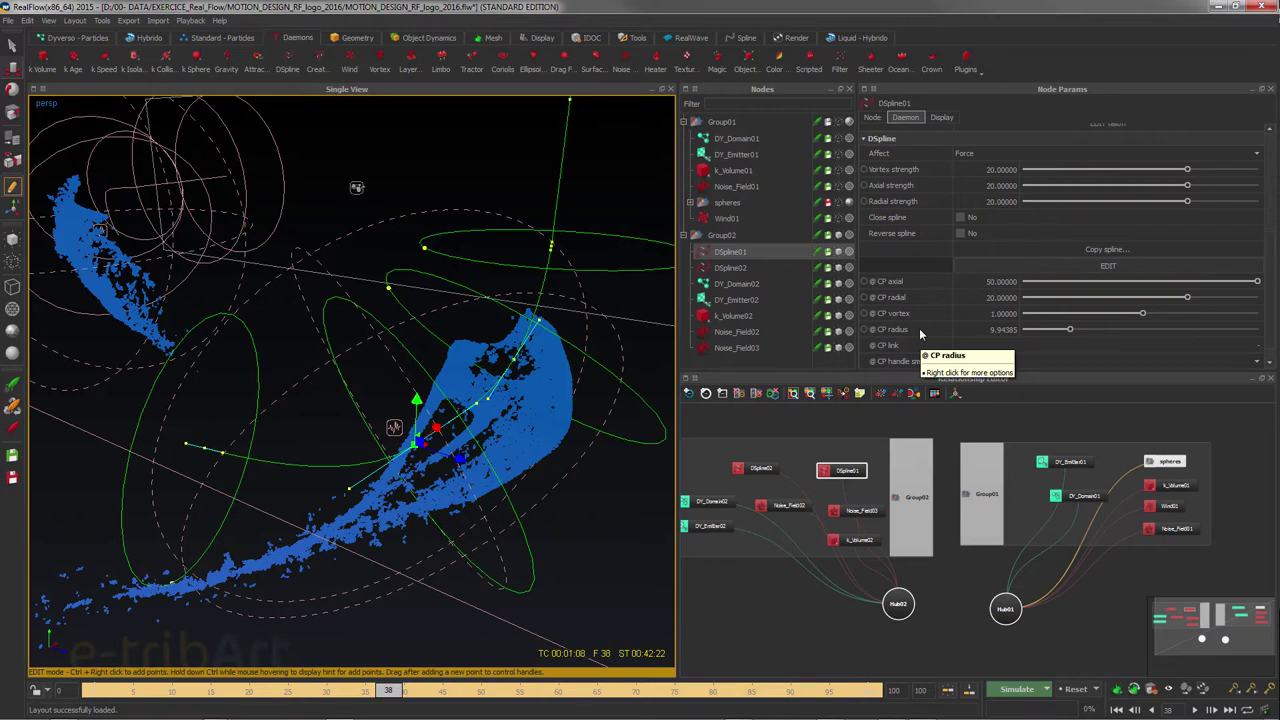
Enlarge the ring at the lower end control point of DSpline01 to a radius of about 11.13
{"action": "left_click_drag", "start_coordinate": [548, 417], "coordinate": [484, 451], "text": "alt"}
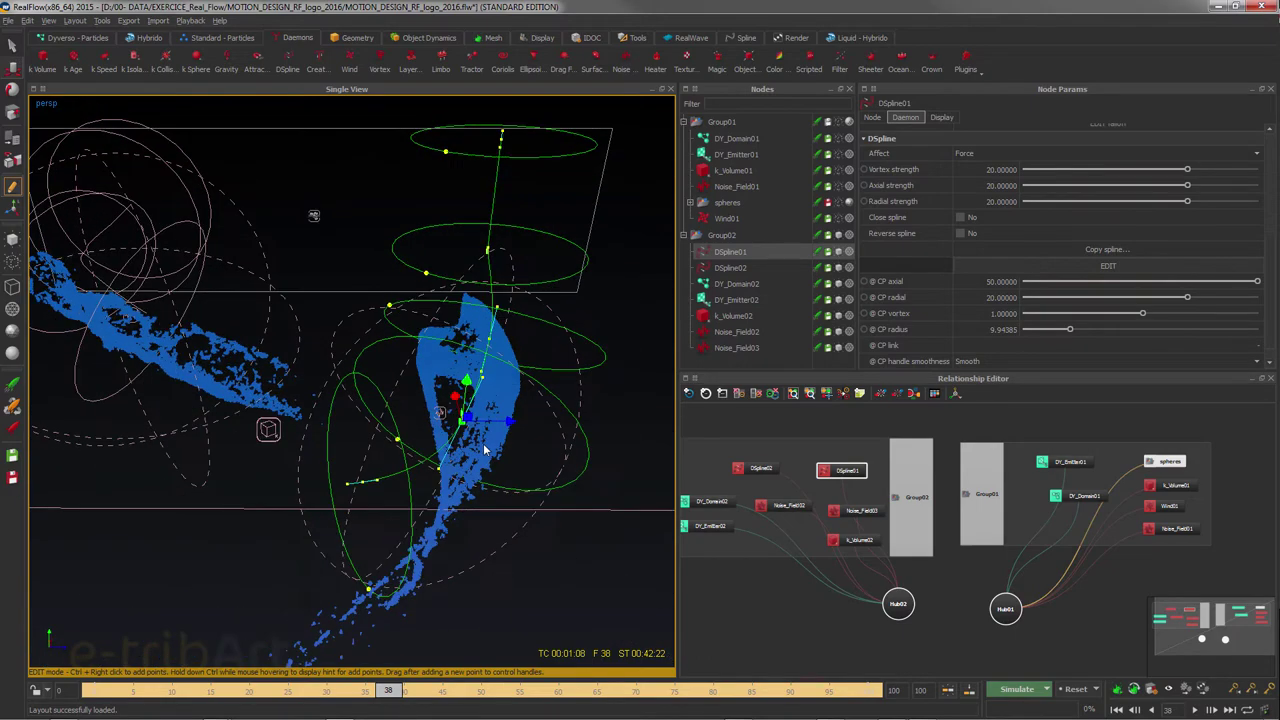
{"action": "left_click", "coordinate": [350, 483]}
{"action": "left_click_drag", "start_coordinate": [350, 505], "coordinate": [382, 612], "text": "alt"}
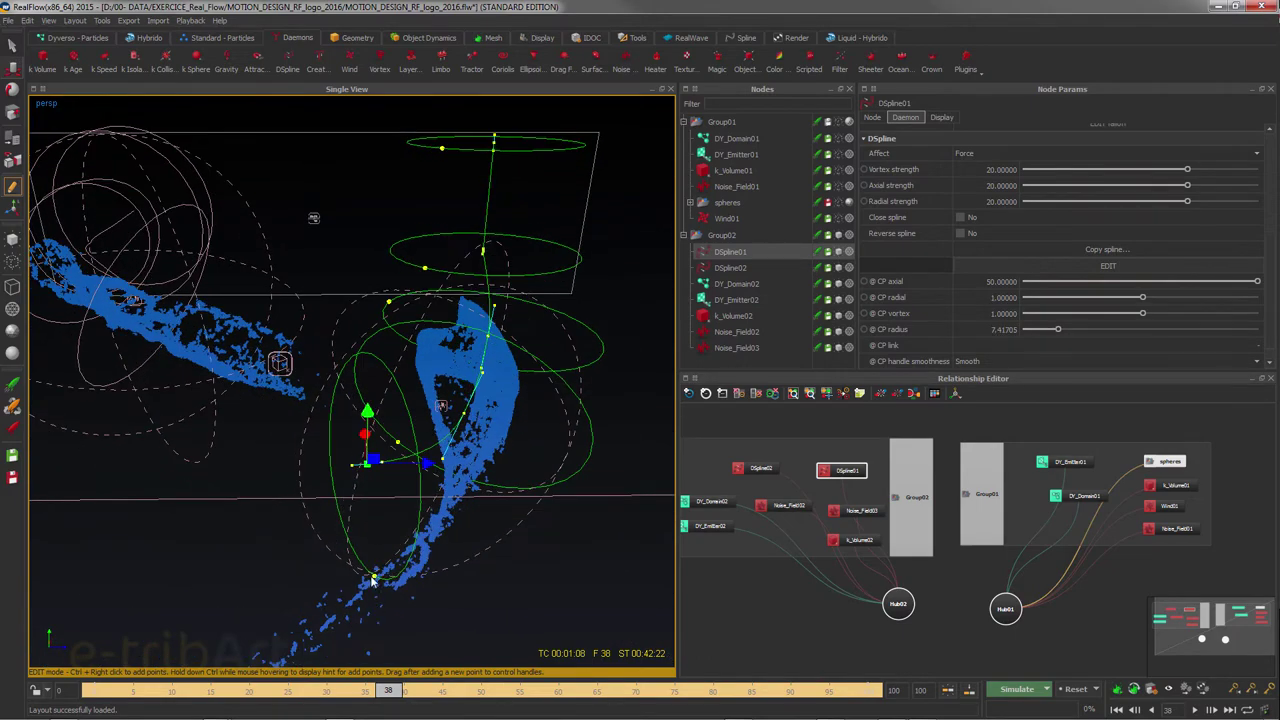
{"action": "right_click_drag", "start_coordinate": [378, 632], "coordinate": [385, 698], "text": "ctrl"}
{"action": "left_click_drag", "start_coordinate": [375, 625], "coordinate": [413, 452], "text": "alt"}
{"action": "left_click_drag", "start_coordinate": [310, 487], "coordinate": [465, 501], "text": "alt"}
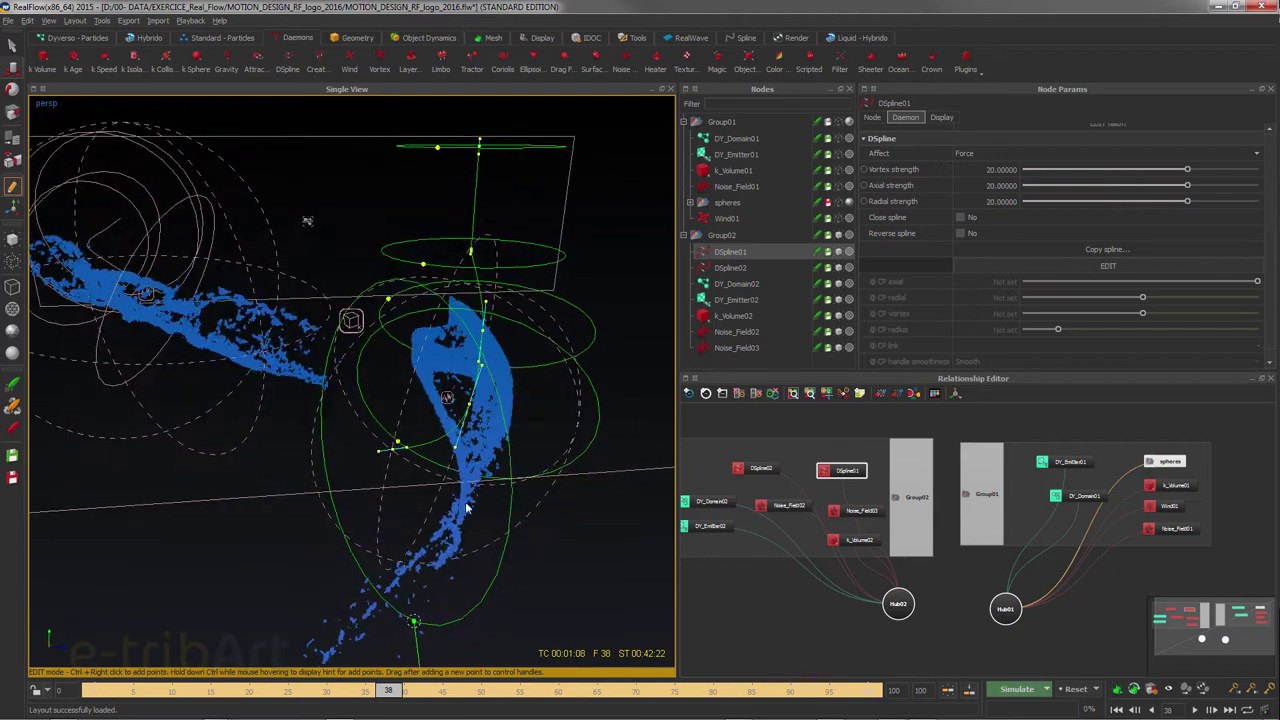
{"action": "left_click_drag", "start_coordinate": [398, 443], "coordinate": [416, 480], "text": "alt"}
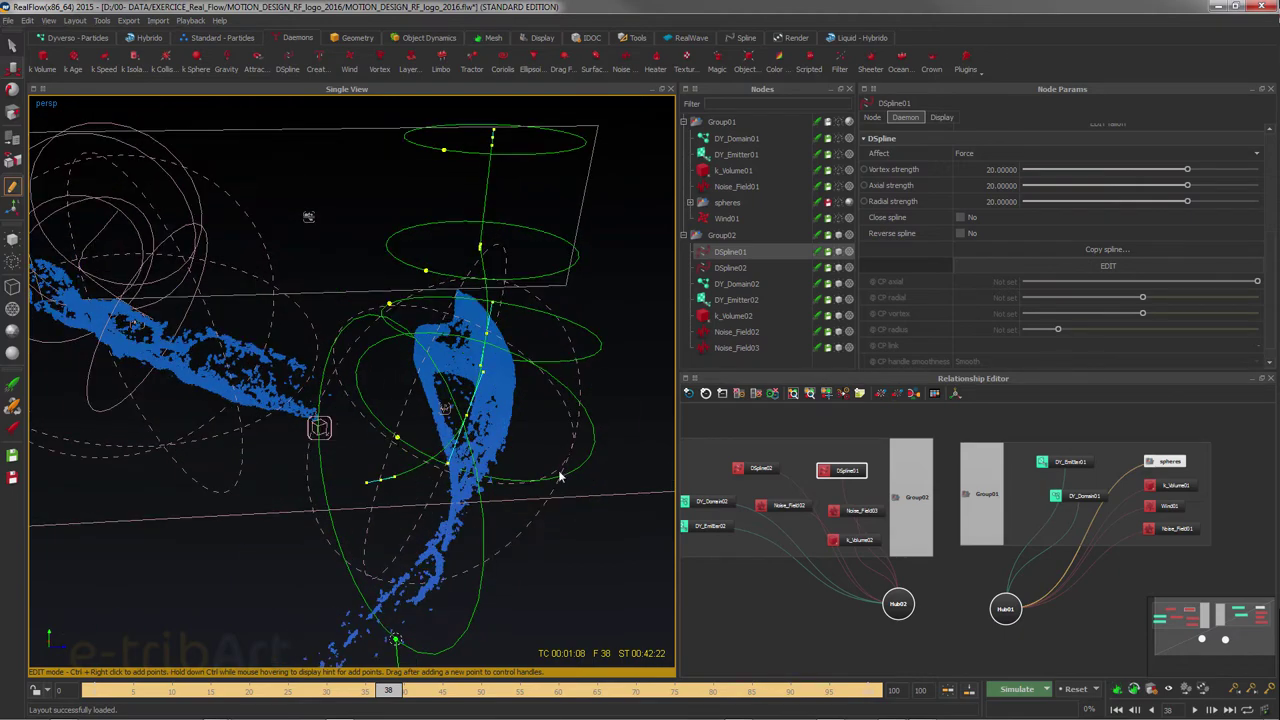
{"action": "left_click_drag", "start_coordinate": [399, 542], "coordinate": [352, 540], "text": "alt"}
{"action": "left_click", "coordinate": [316, 507]}
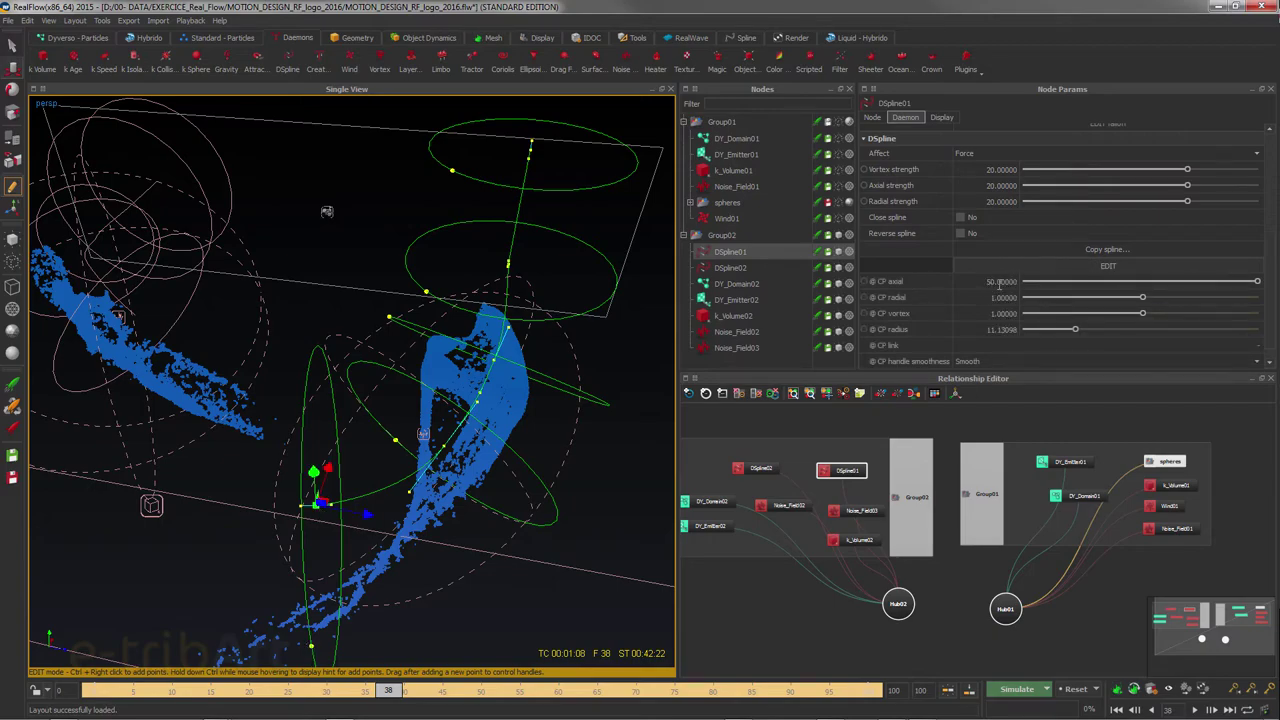
Examine the Noise Field parameters of Noise_Field02 in Group02 and its placement around the circular emblem's particles
{"action": "left_click_drag", "start_coordinate": [436, 457], "coordinate": [421, 416], "text": "alt"}
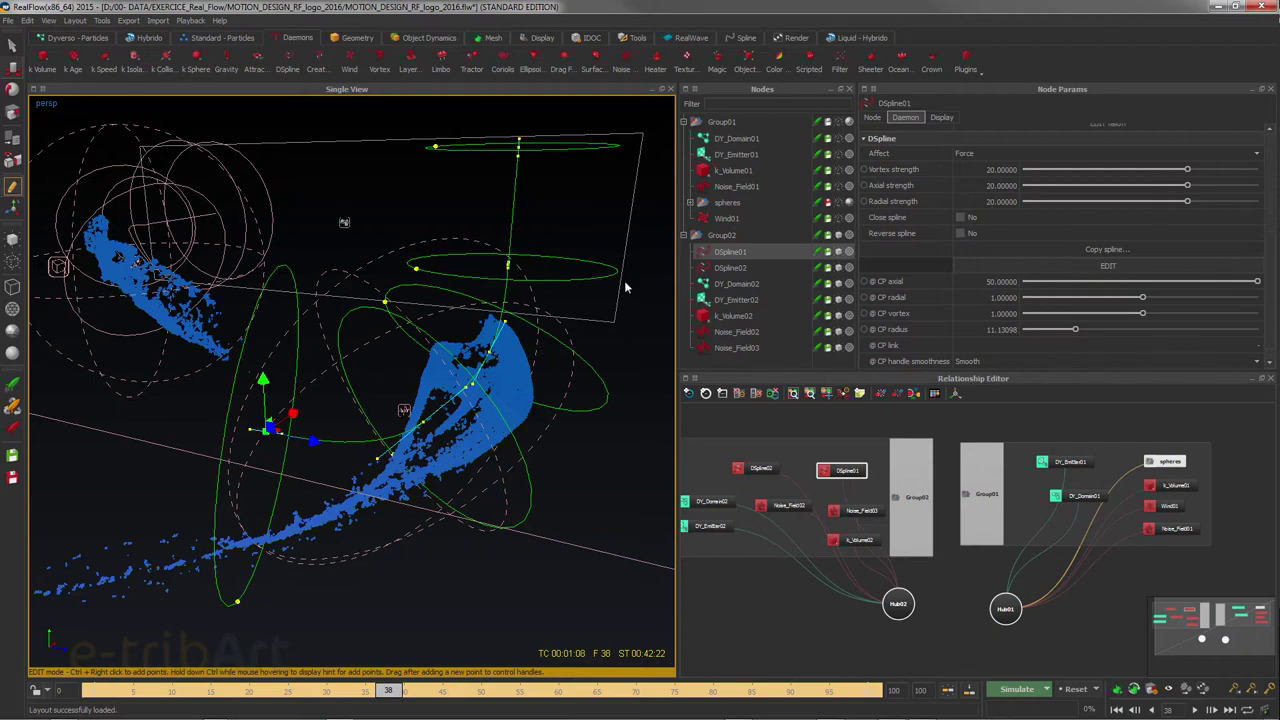
{"action": "left_click_drag", "start_coordinate": [434, 286], "coordinate": [449, 331], "text": "alt"}
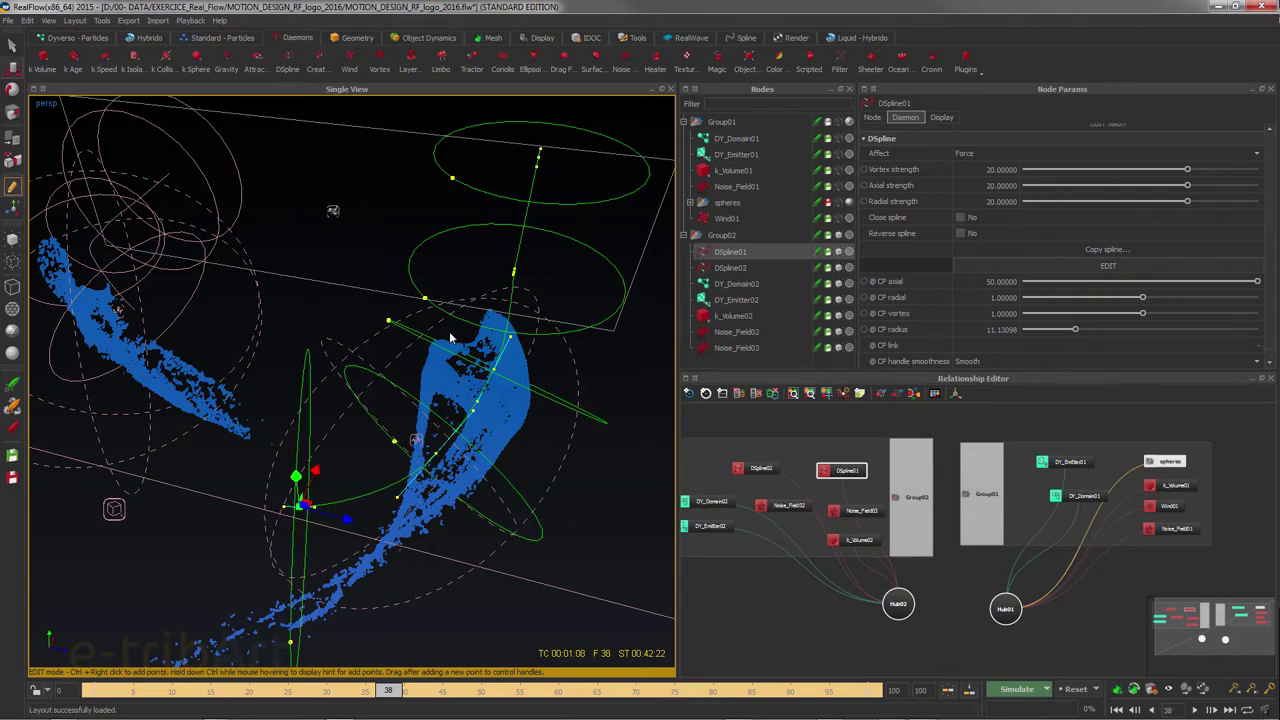
{"action": "left_click_drag", "start_coordinate": [484, 414], "coordinate": [526, 348], "text": "alt"}
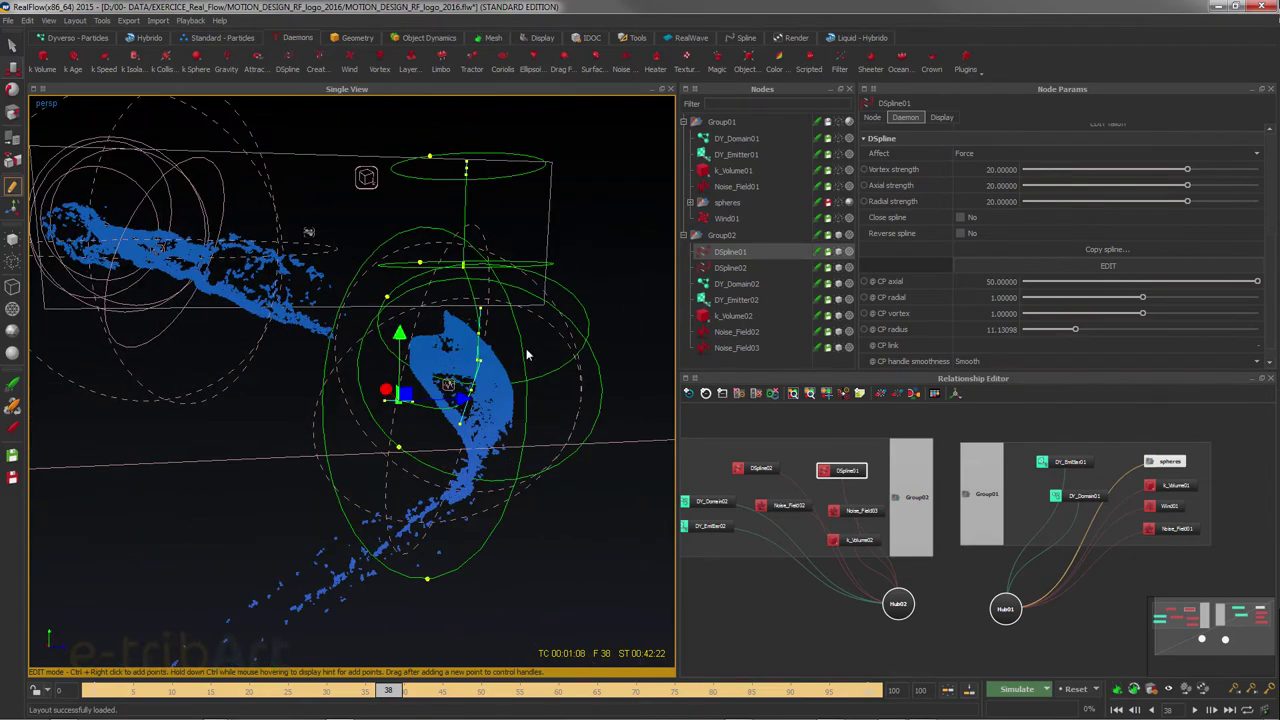
{"action": "left_click", "coordinate": [737, 330]}
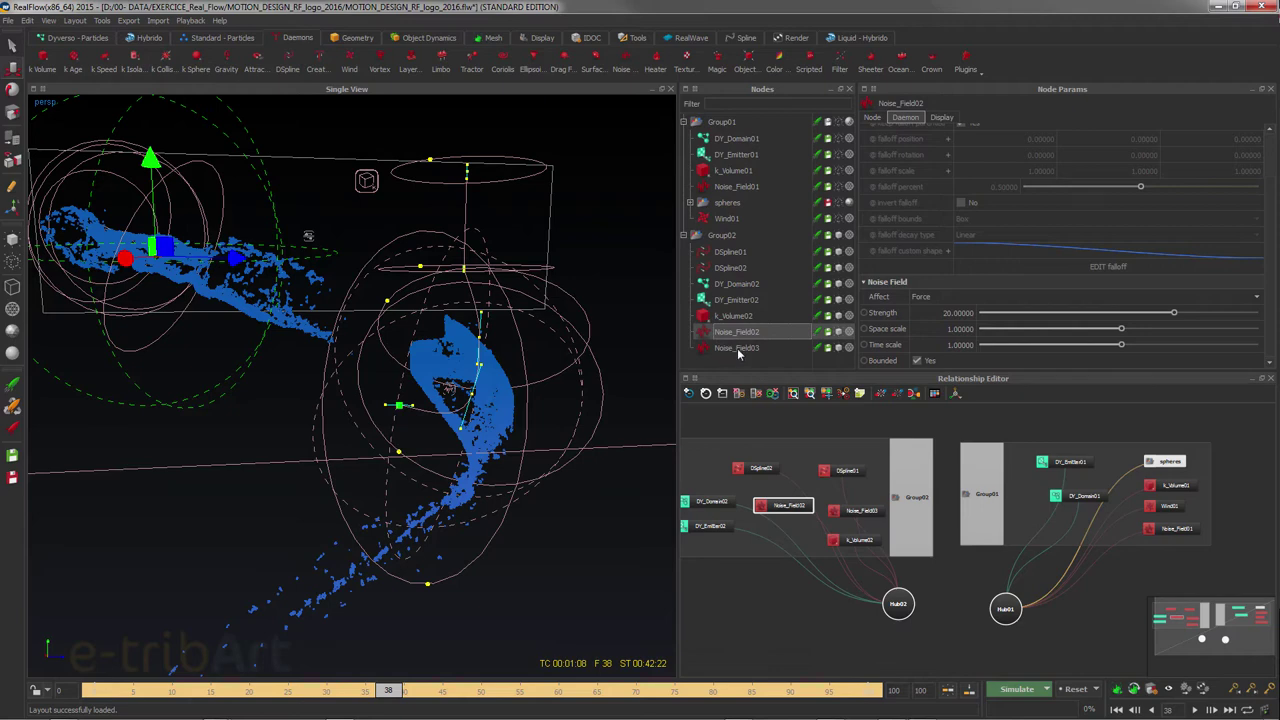
{"action": "left_click_drag", "start_coordinate": [480, 352], "coordinate": [147, 258], "text": "alt"}
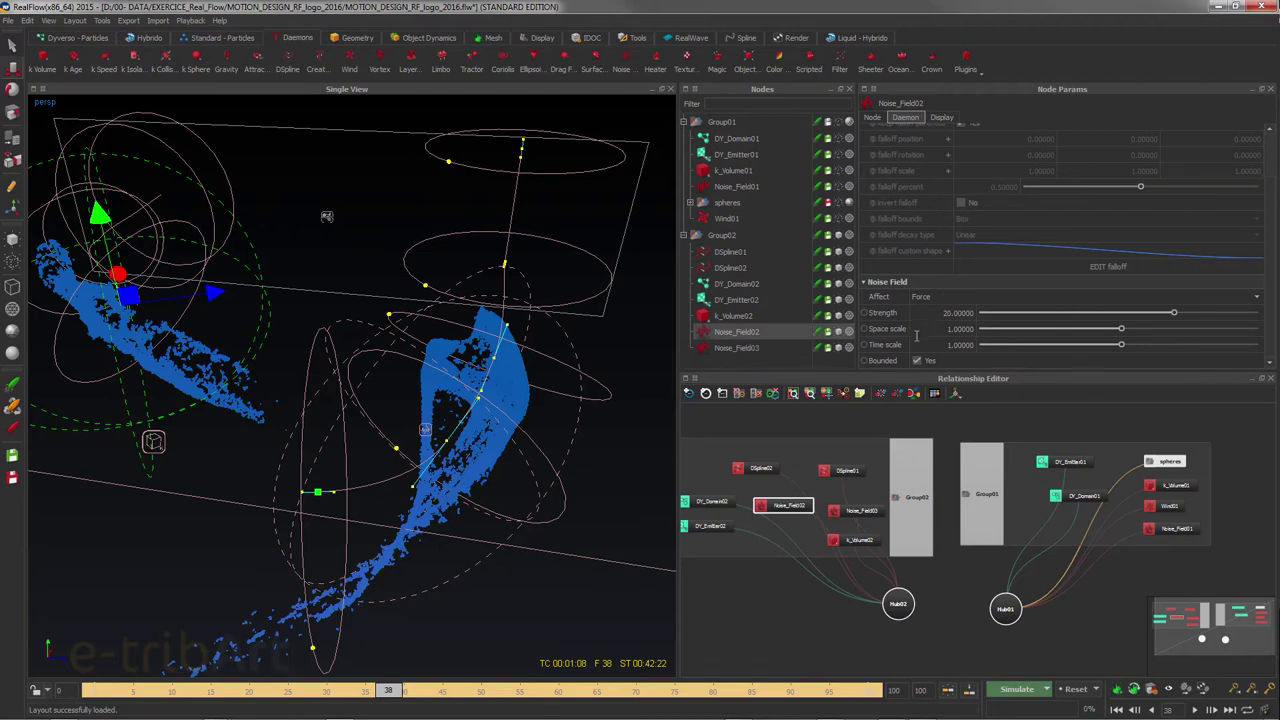
Set the space scale of Noise_Field03 to 3 and reselect Noise_Field02 for comparison
{"action": "left_click", "coordinate": [760, 348]}
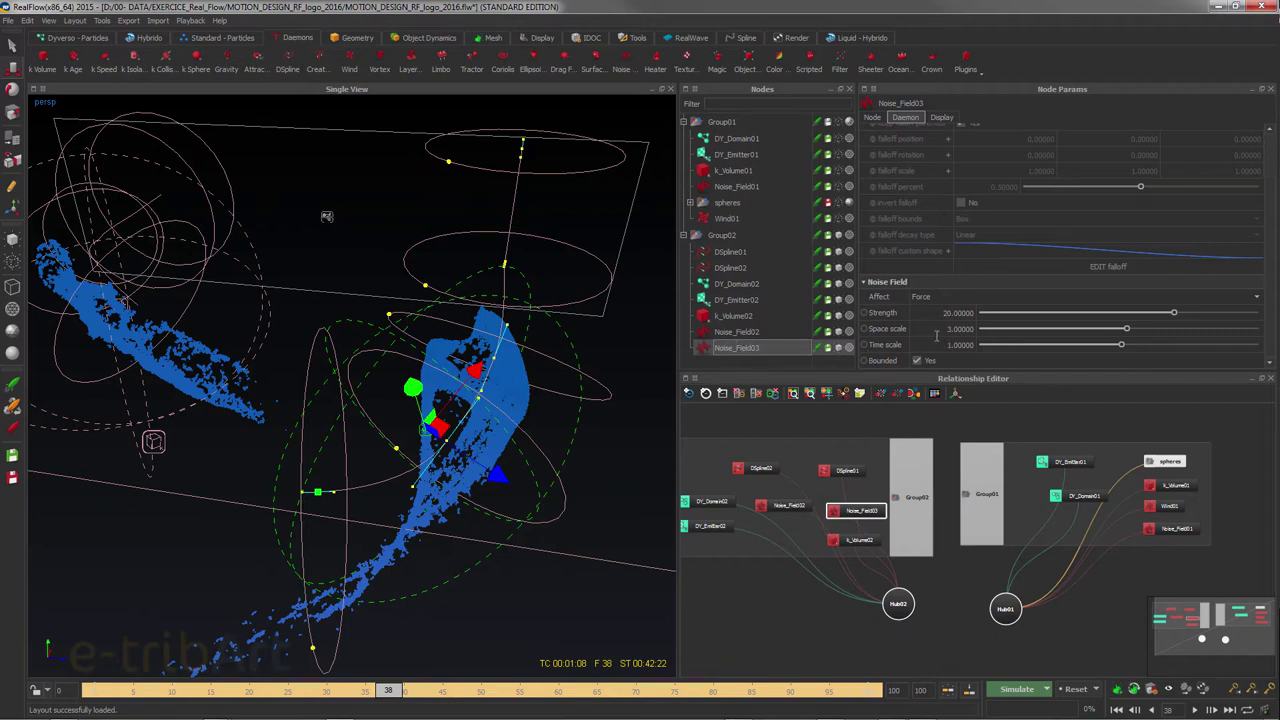
{"action": "double_click", "coordinate": [955, 328]}
{"action": "type", "text": "3"}
{"action": "key", "text": "Return"}
{"action": "left_click", "coordinate": [752, 332]}
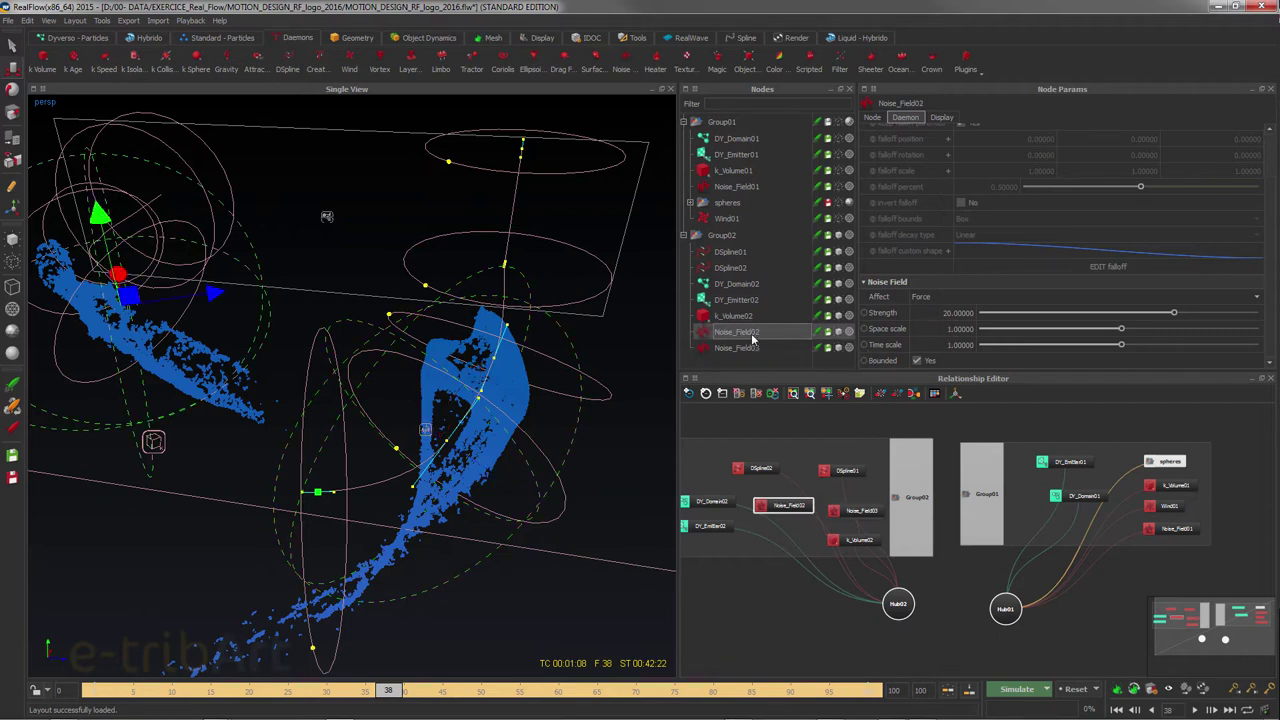
Compare the Noise Field parameters of Noise_Field02 and Noise_Field03 and examine Noise_Field03's placement around the emblem's particles
{"action": "left_click", "coordinate": [746, 350]}
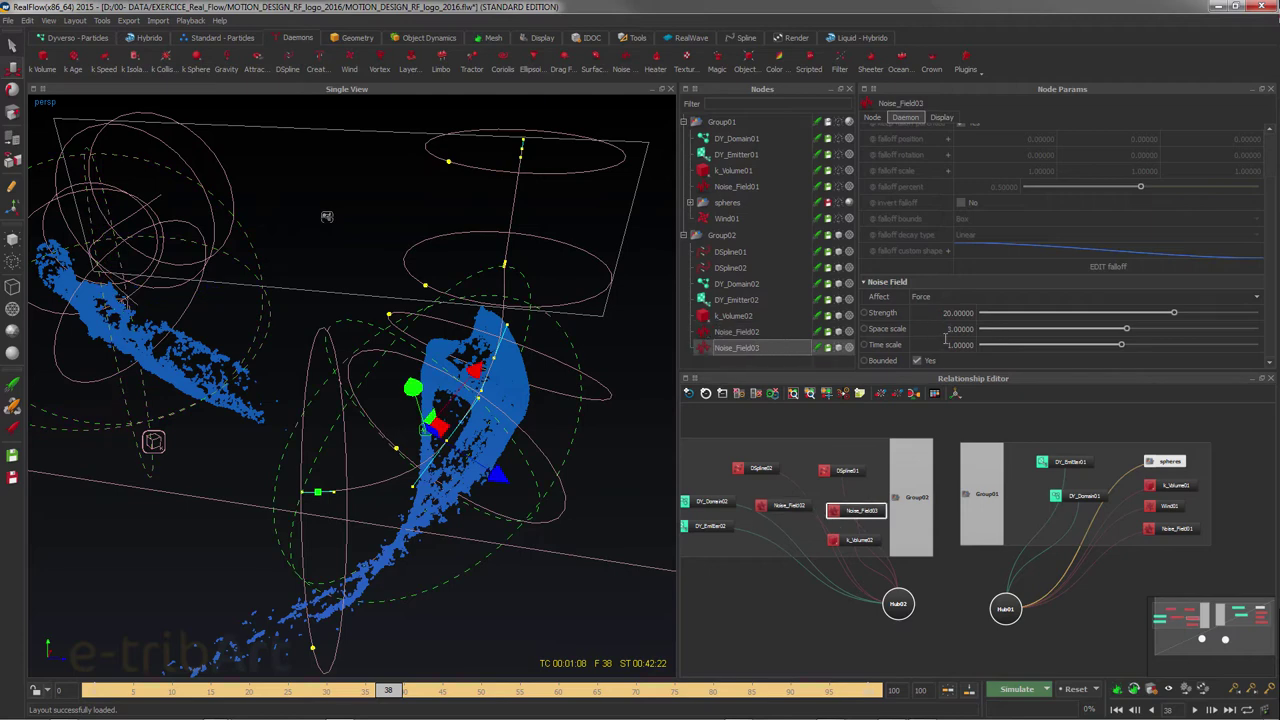
{"action": "left_click", "coordinate": [763, 334]}
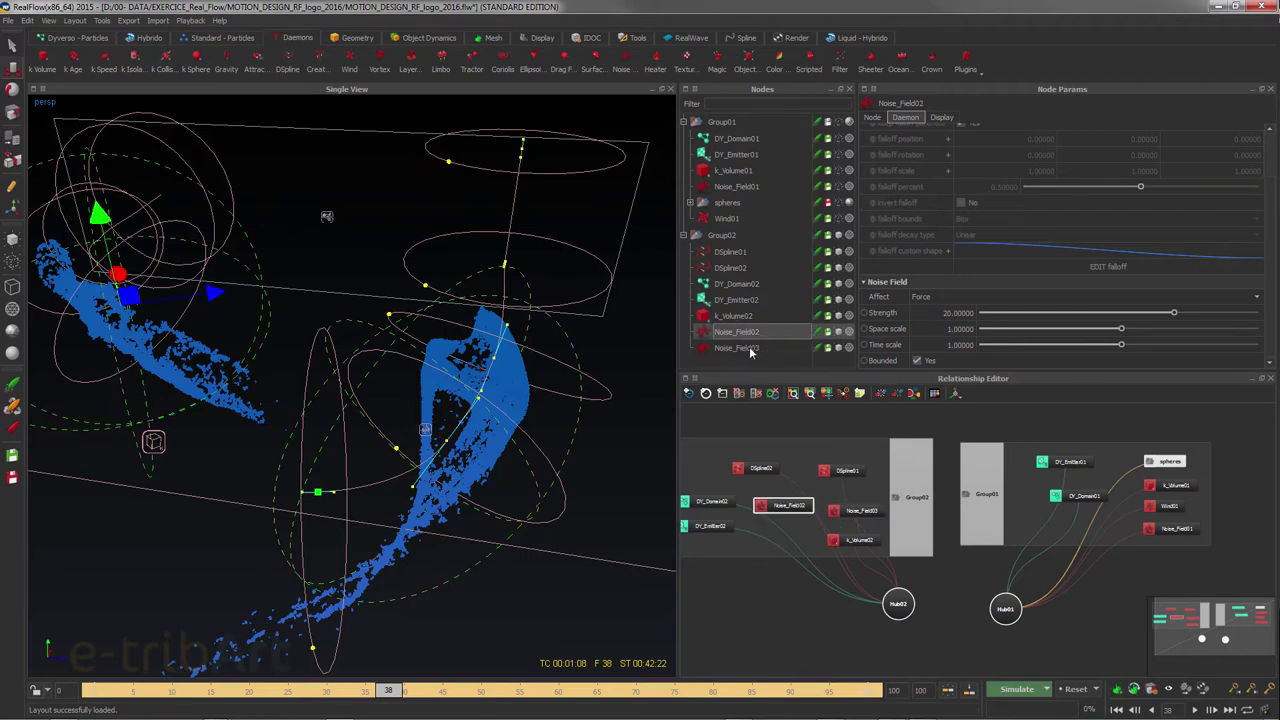
{"action": "left_click", "coordinate": [745, 348]}
{"action": "left_click_drag", "start_coordinate": [360, 370], "coordinate": [391, 355], "text": "alt"}
{"action": "scroll", "coordinate": [390, 341], "scroll_direction": "up", "scroll_amount": 3}
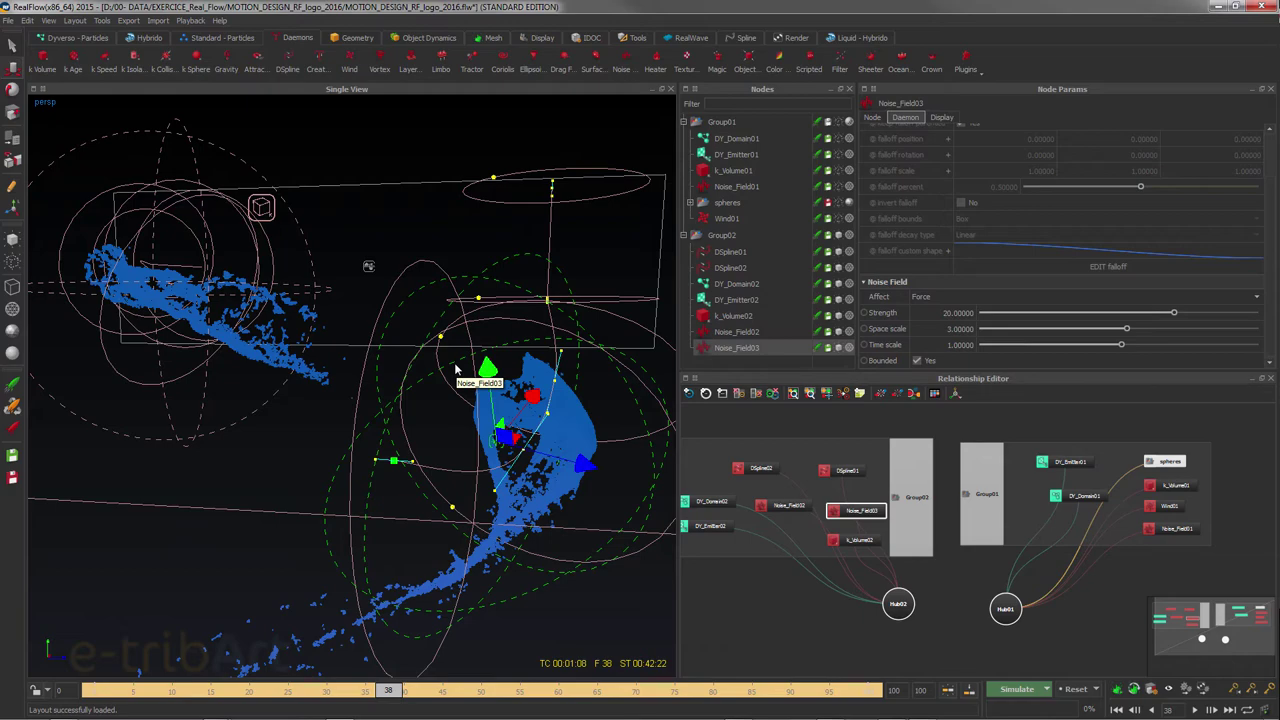
Select the k_Volume02 daemon and examine its bounding box from several angles relative to the blue particle trail
{"action": "left_click_drag", "start_coordinate": [418, 322], "coordinate": [368, 290], "text": "alt"}
{"action": "left_click", "coordinate": [379, 202]}
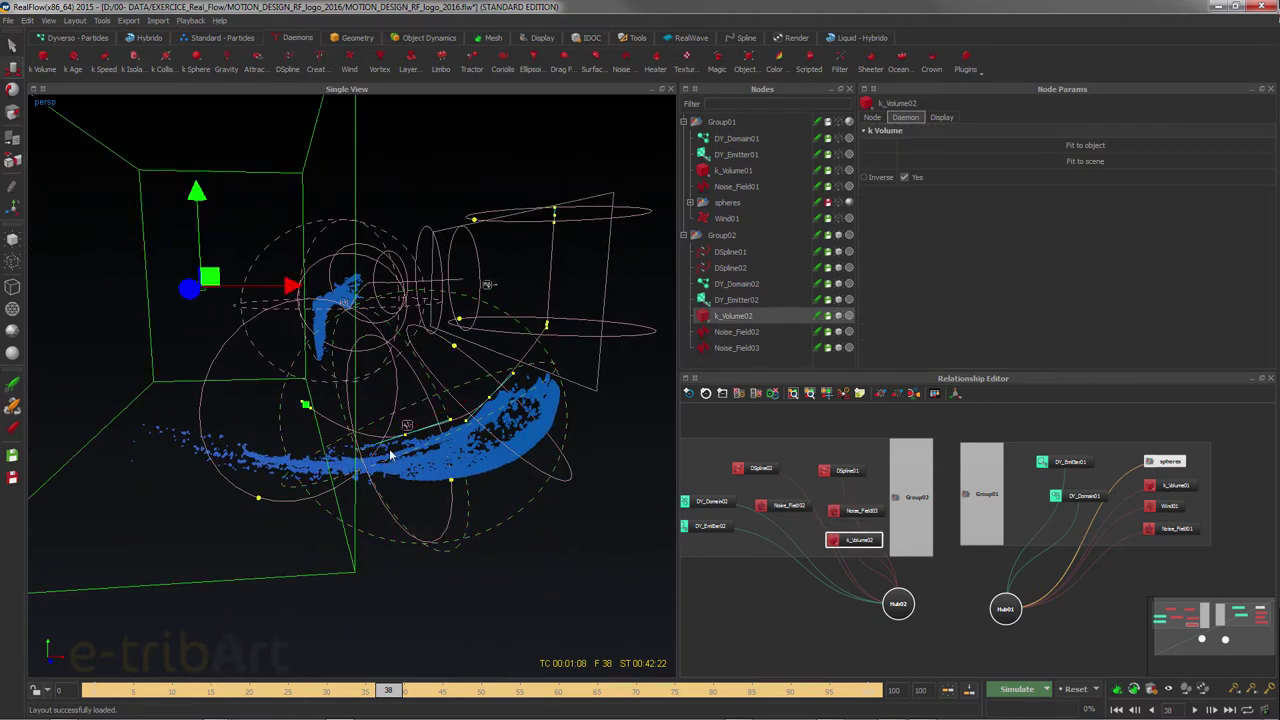
{"action": "left_click_drag", "start_coordinate": [393, 456], "coordinate": [530, 440], "text": "alt"}
{"action": "right_click_drag", "start_coordinate": [530, 440], "coordinate": [426, 398], "text": "alt"}
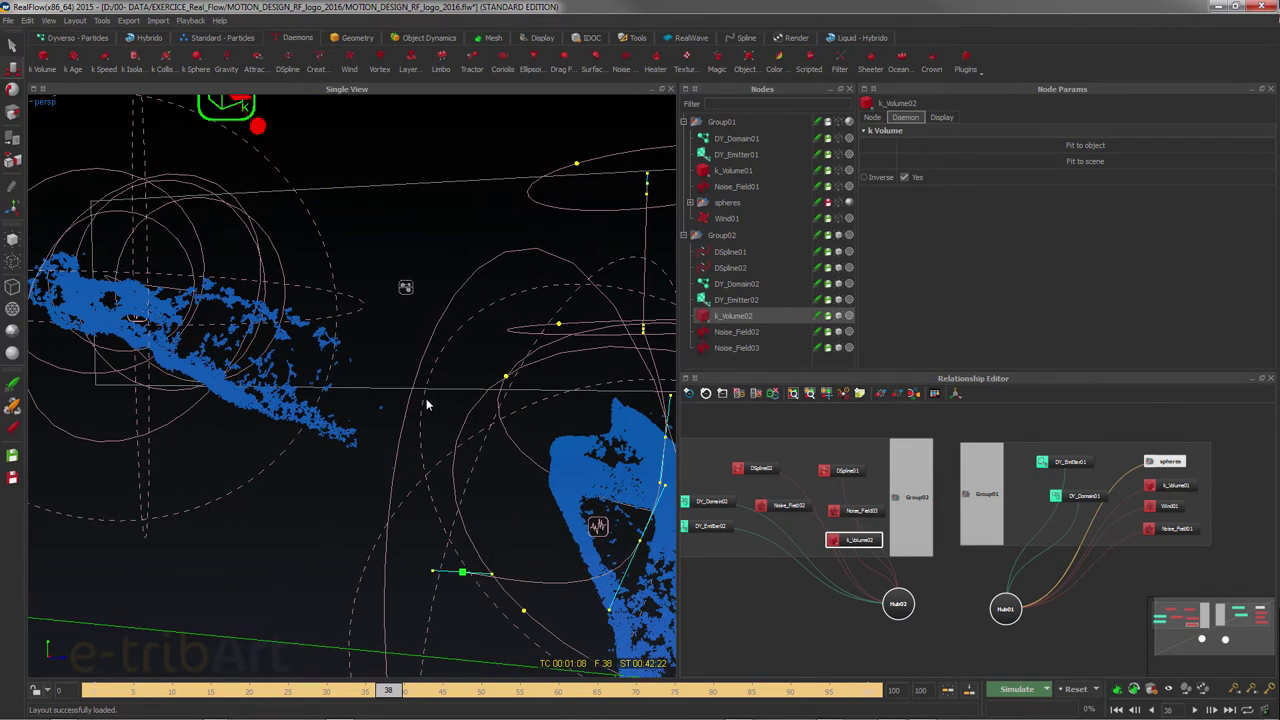
{"action": "right_click_drag", "start_coordinate": [437, 386], "coordinate": [398, 398], "text": "alt"}
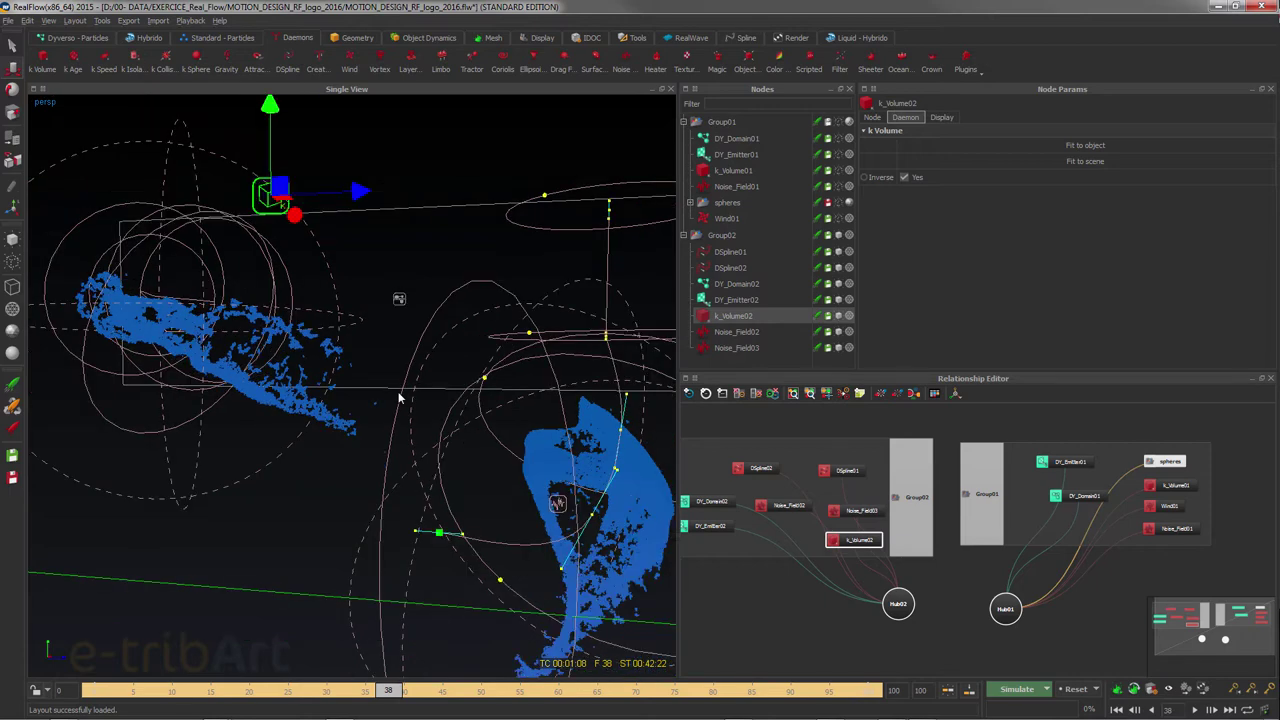
{"action": "left_click_drag", "start_coordinate": [398, 398], "coordinate": [370, 392], "text": "alt"}
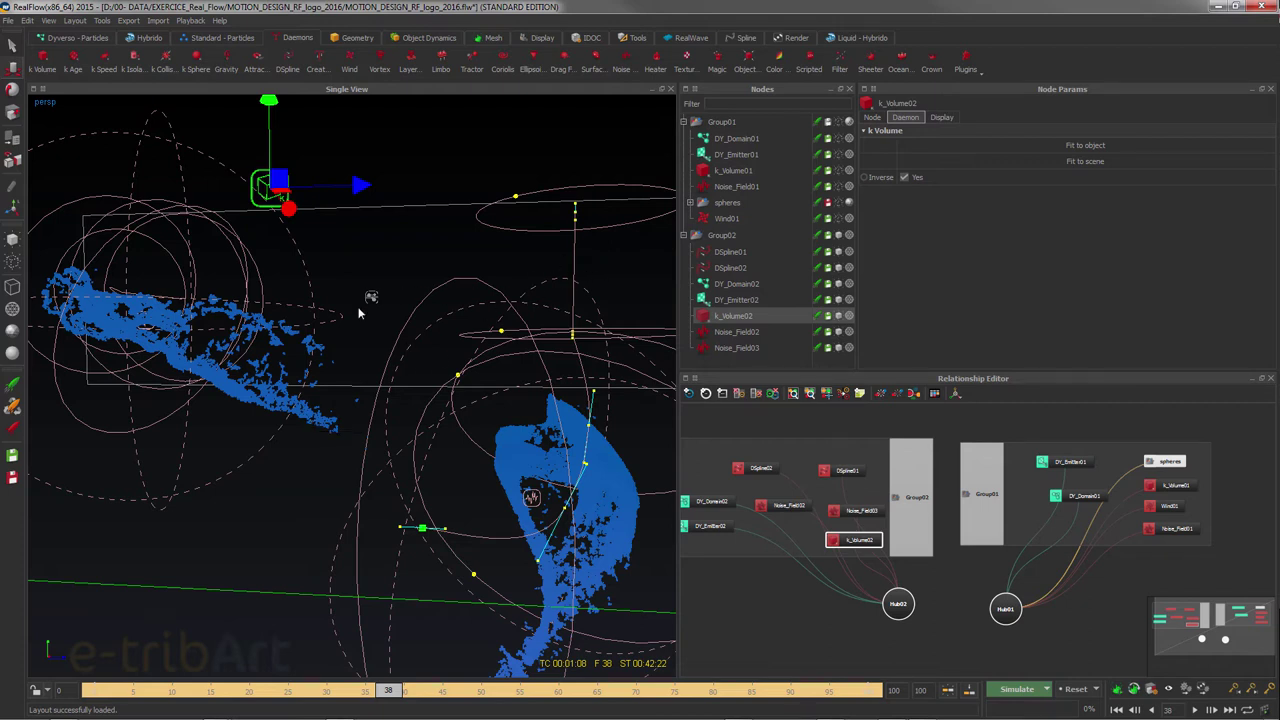
{"action": "left_click_drag", "start_coordinate": [408, 372], "coordinate": [332, 346], "text": "alt"}
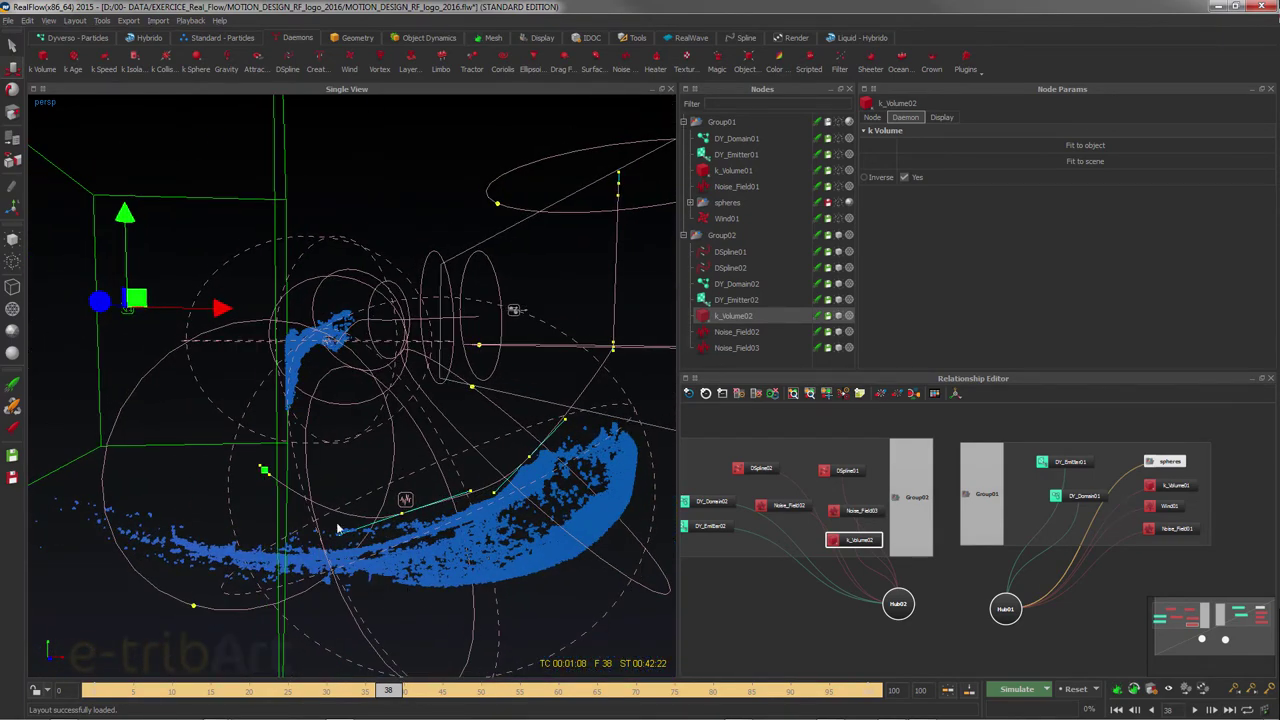
{"action": "left_click_drag", "start_coordinate": [339, 529], "coordinate": [293, 369], "text": "alt"}
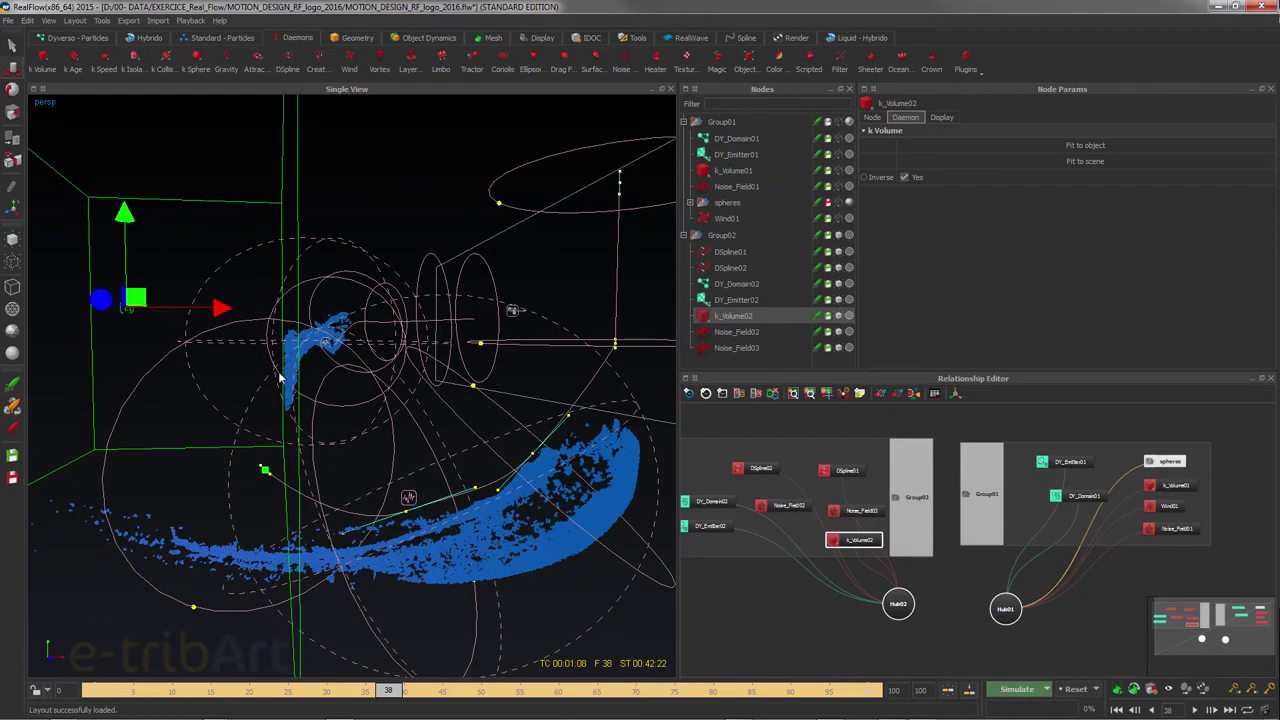
{"action": "left_click_drag", "start_coordinate": [298, 600], "coordinate": [290, 580], "text": "alt"}
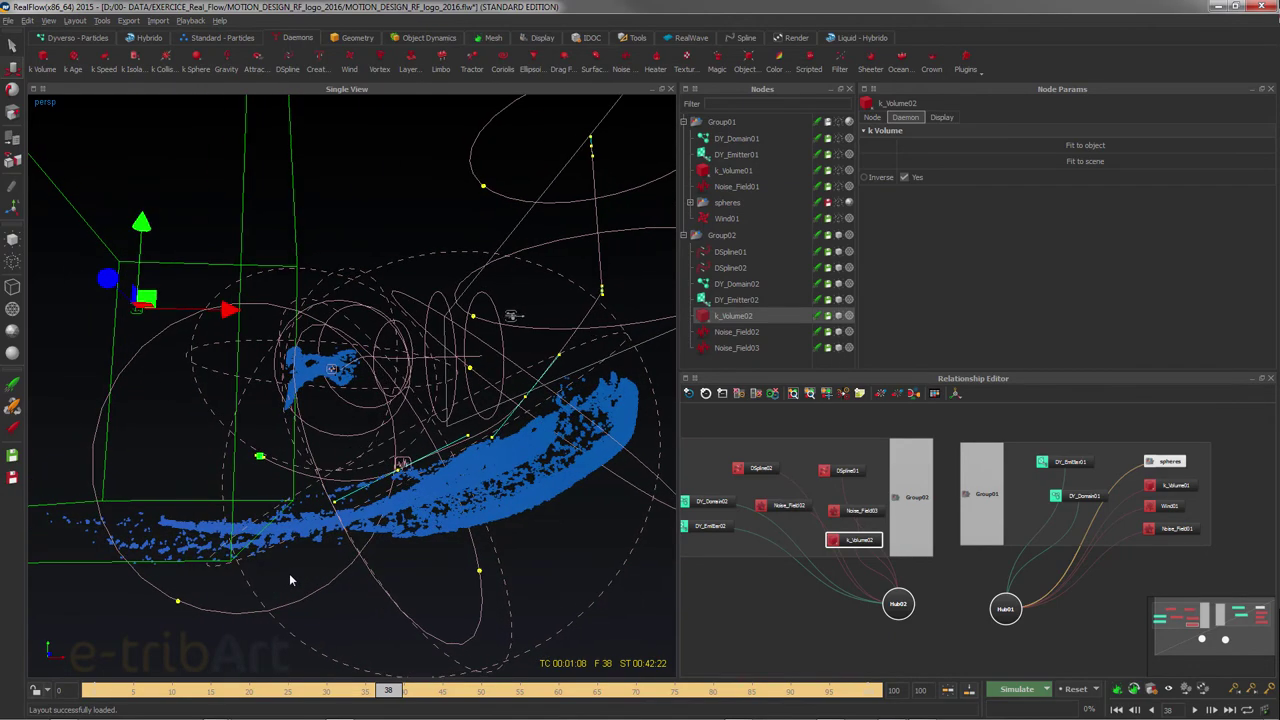
{"action": "left_click_drag", "start_coordinate": [265, 522], "coordinate": [376, 505], "text": "alt"}
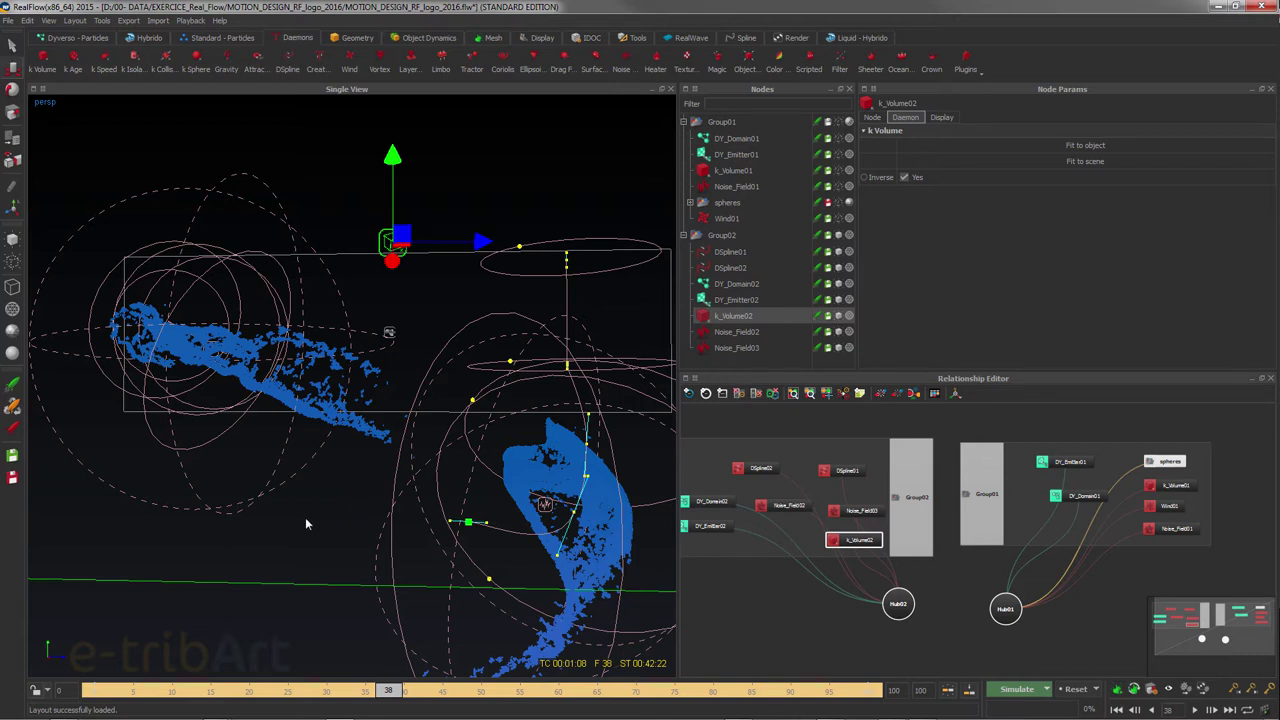
Hide Group02, show Group01 in the viewport and return the simulation to frame 0
{"action": "left_click", "coordinate": [840, 240]}
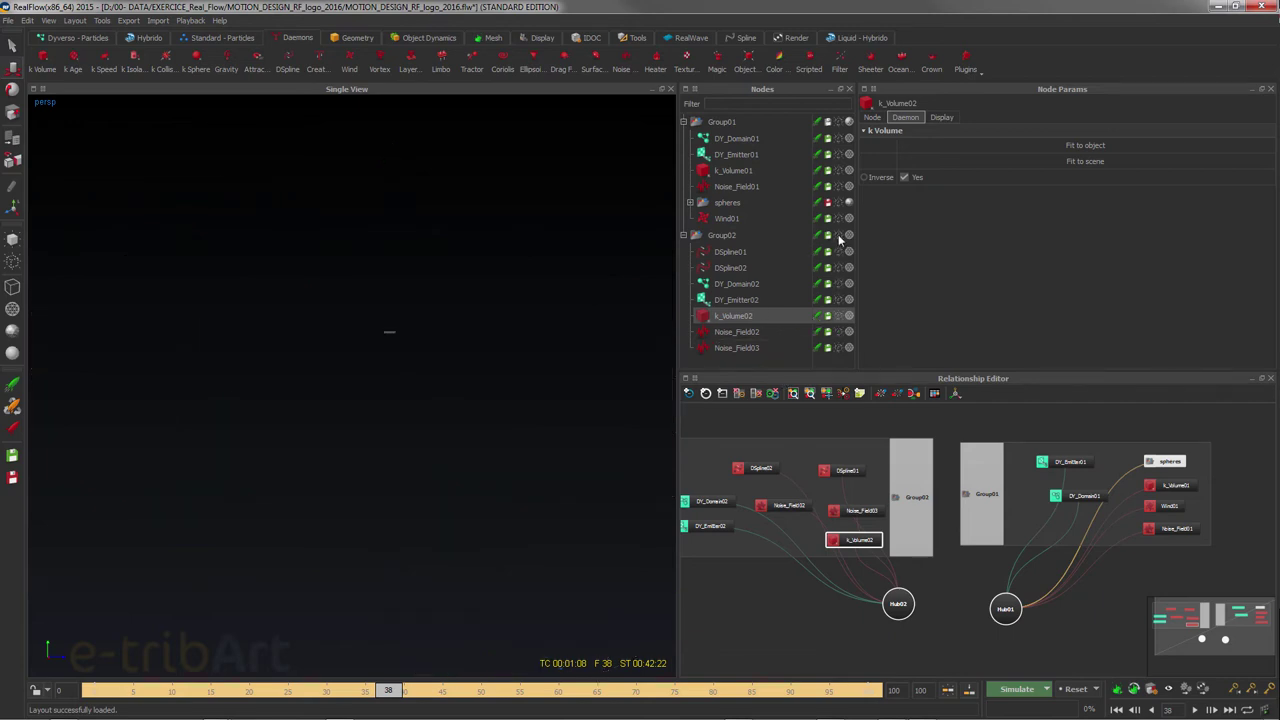
{"action": "left_click", "coordinate": [840, 122]}
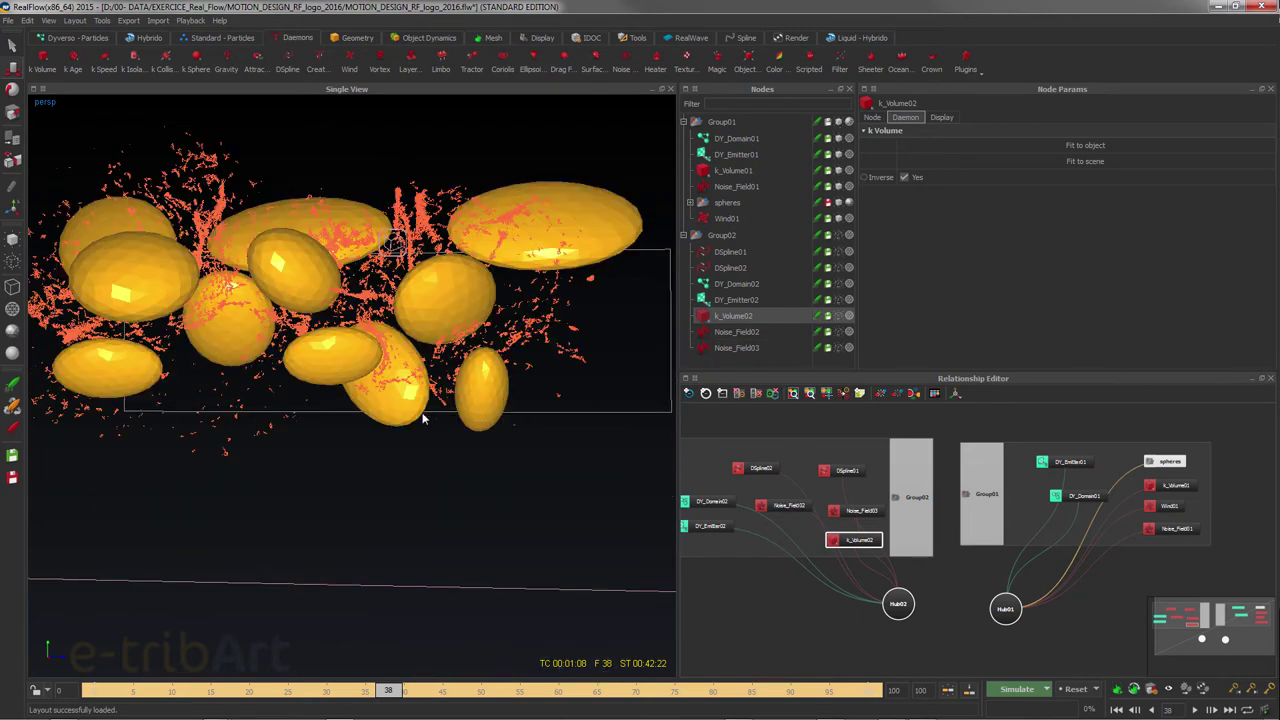
{"action": "left_click_drag", "start_coordinate": [411, 409], "coordinate": [181, 563], "text": "alt"}
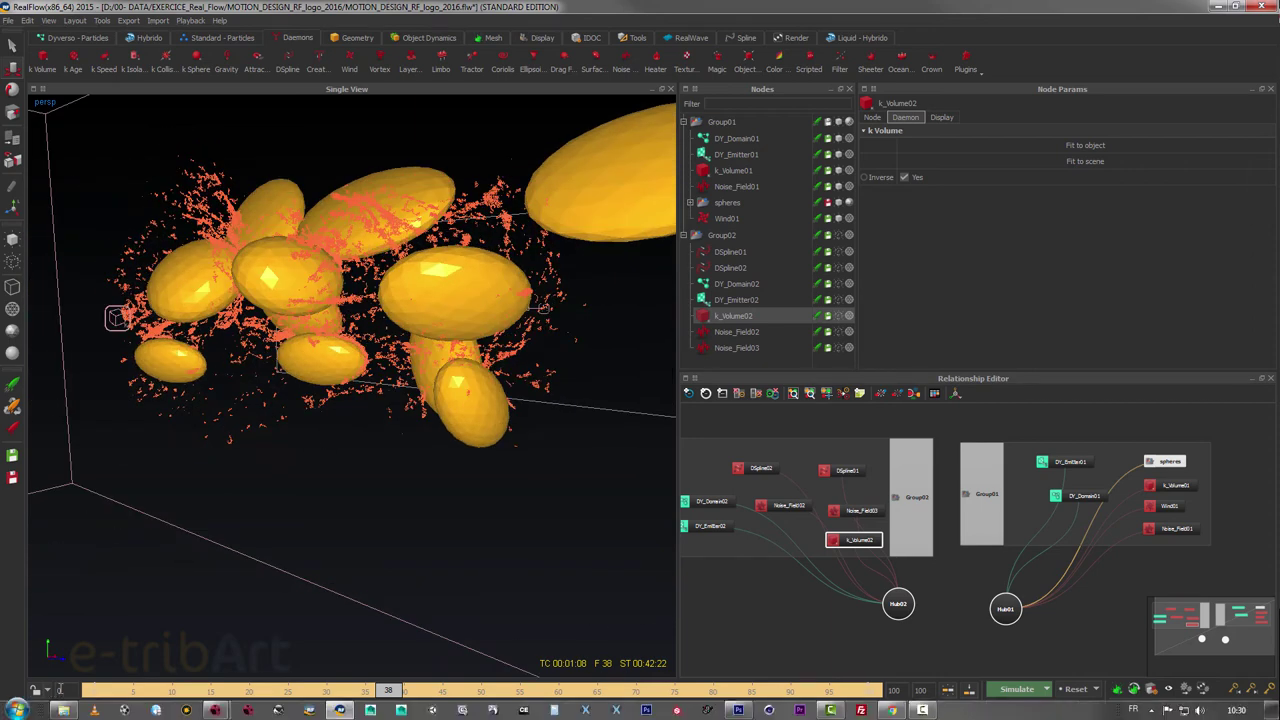
{"action": "key", "text": "ctrl+r"}
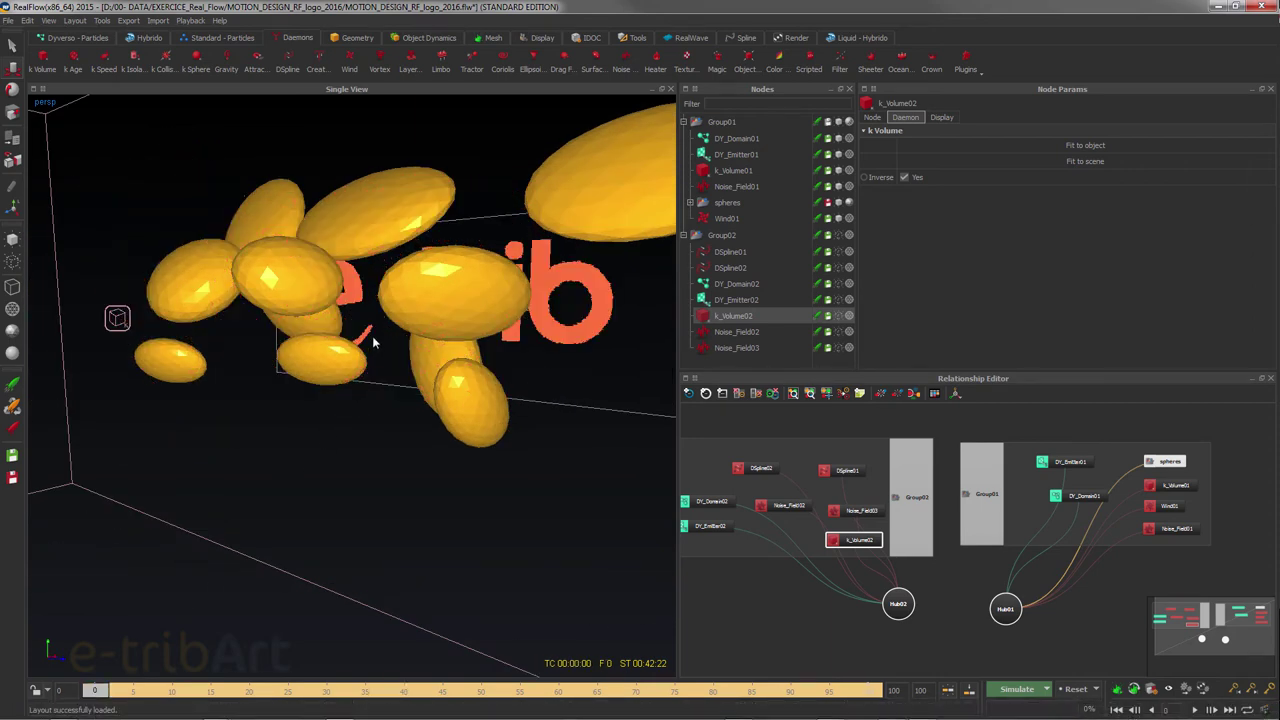
{"action": "left_click_drag", "start_coordinate": [363, 334], "coordinate": [364, 362], "text": "alt"}
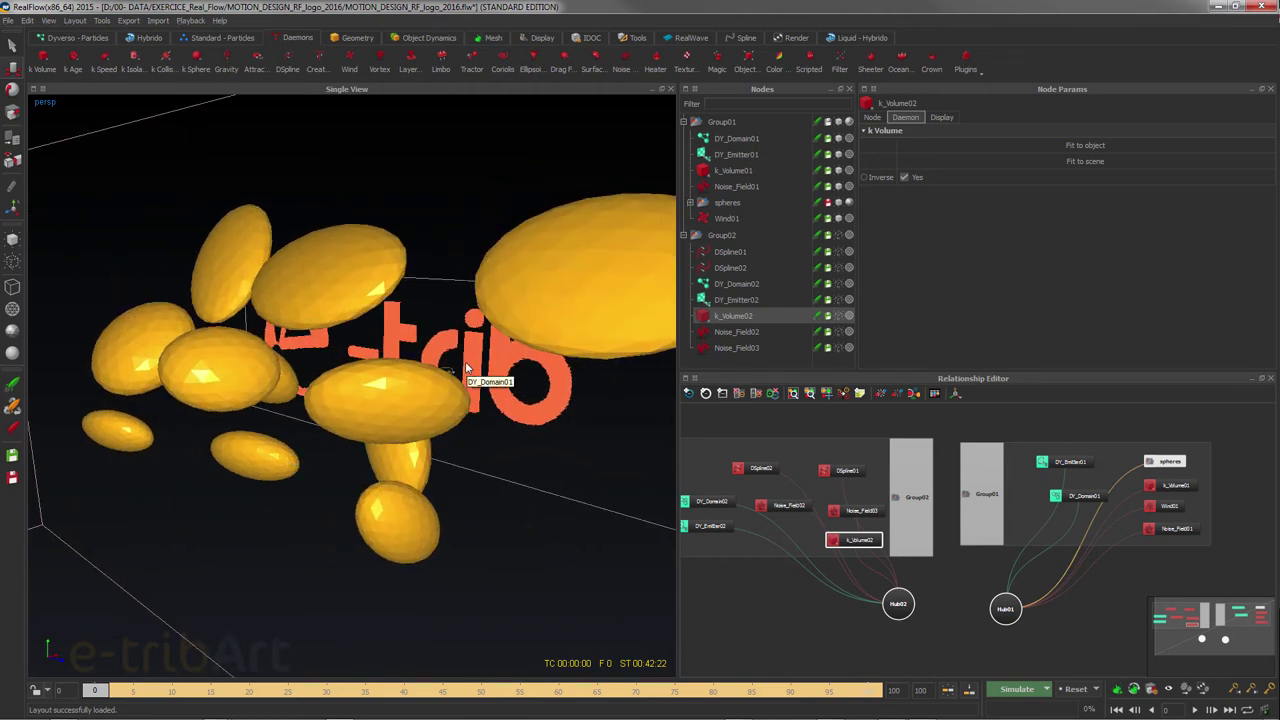
Review the parameters of DY_Domain02 and DY_Emitter02, and view the letters and spheres from the side
{"action": "left_click", "coordinate": [730, 285]}
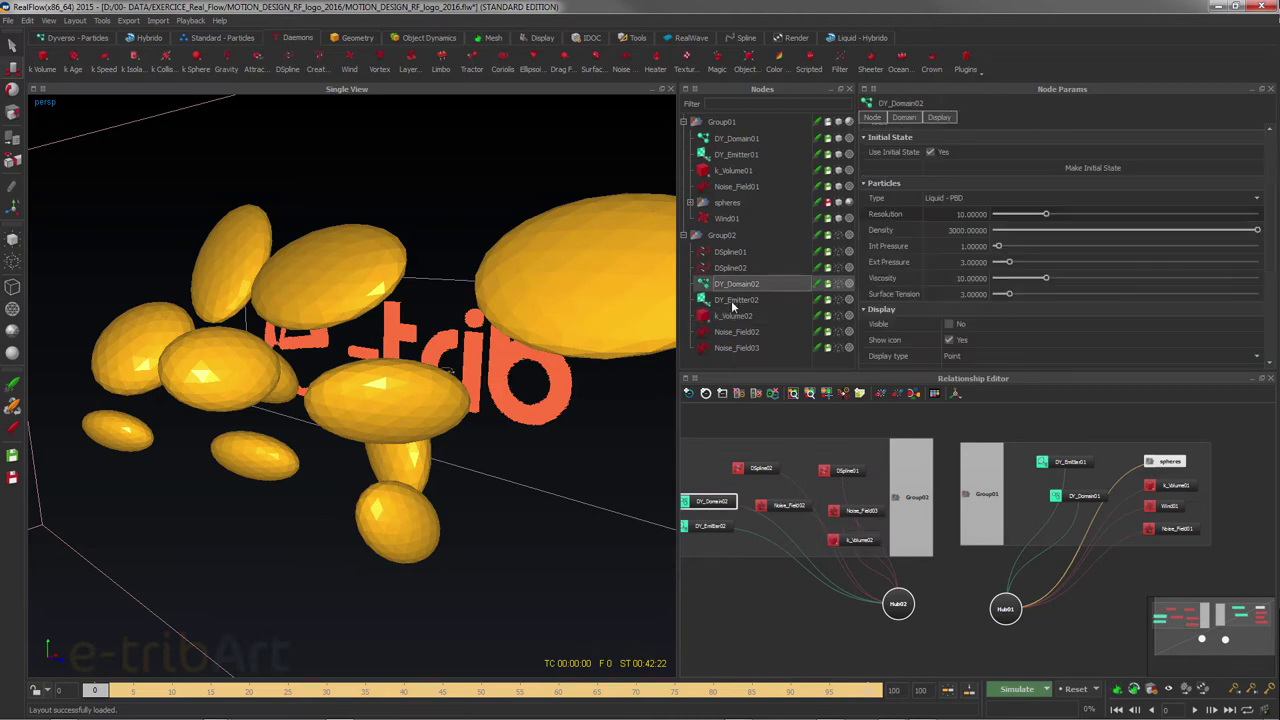
{"action": "left_click", "coordinate": [733, 300]}
{"action": "left_click_drag", "start_coordinate": [533, 415], "coordinate": [366, 433], "text": "alt"}
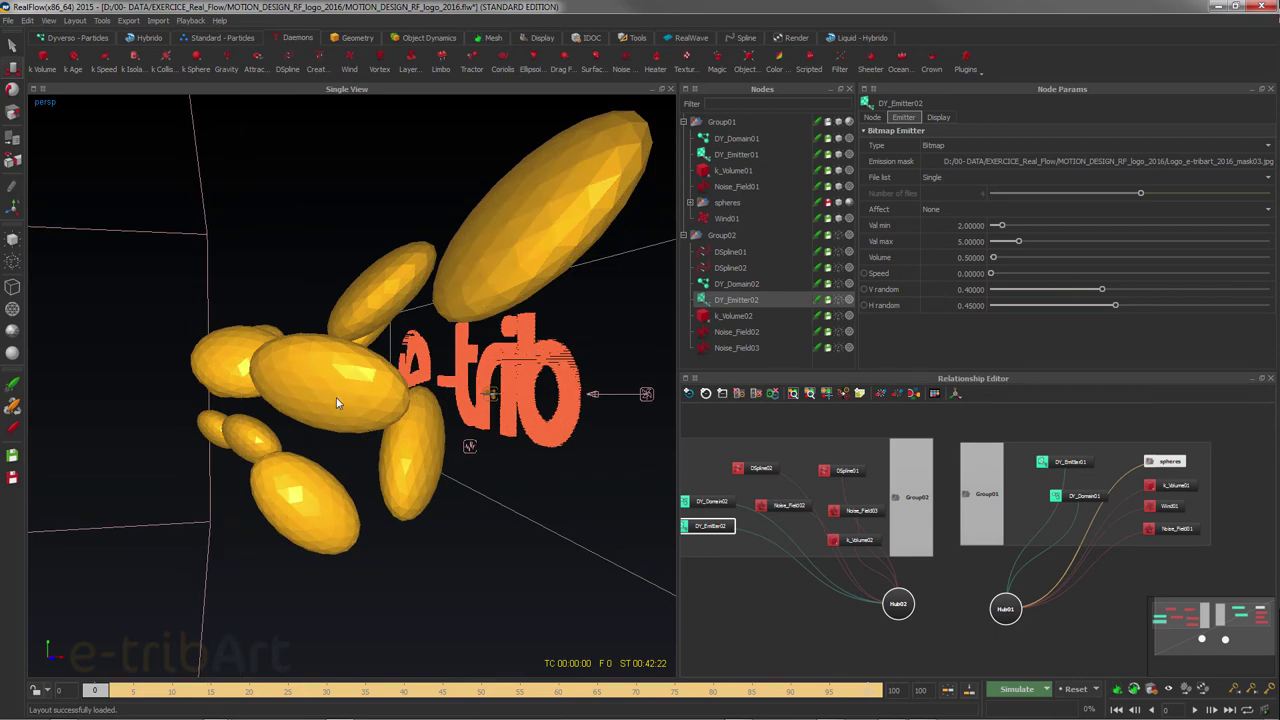
Scrub the simulation forward to frame 41 to examine how the letter particles collide with the spheres
{"action": "left_click", "coordinate": [160, 692]}
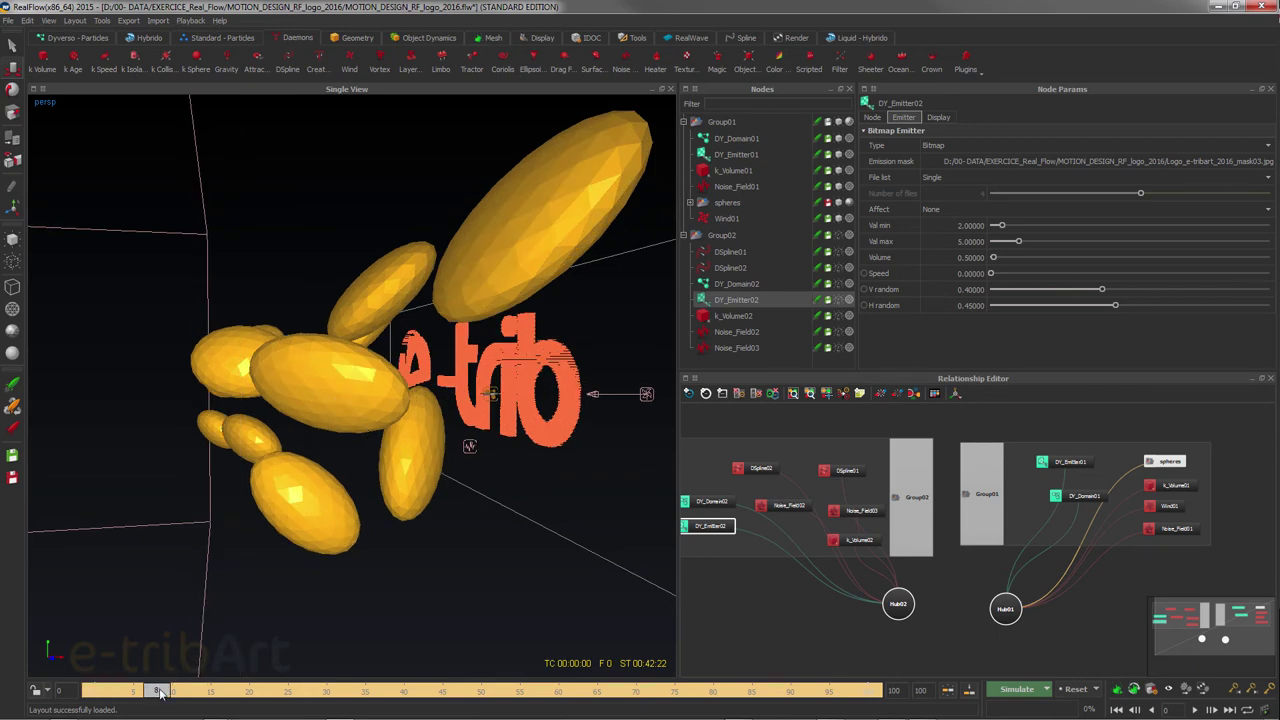
{"action": "left_click", "coordinate": [236, 692]}
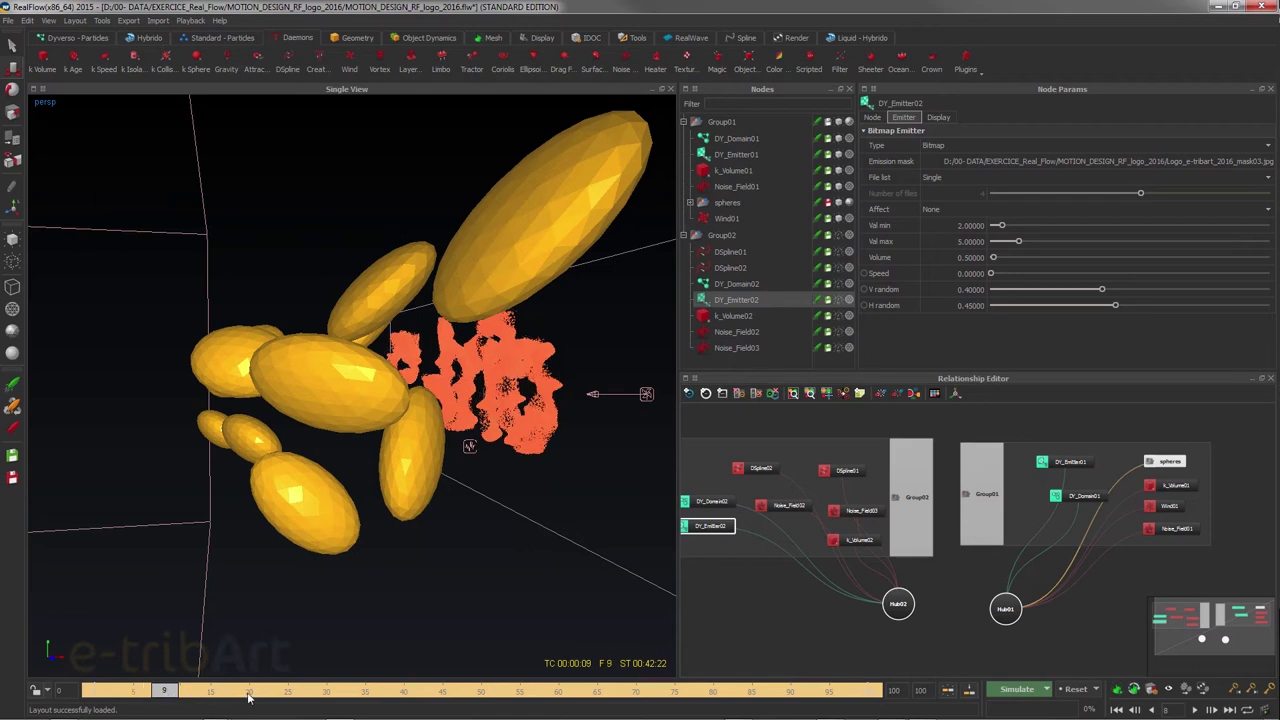
{"action": "left_click_drag", "start_coordinate": [250, 697], "coordinate": [281, 697]}
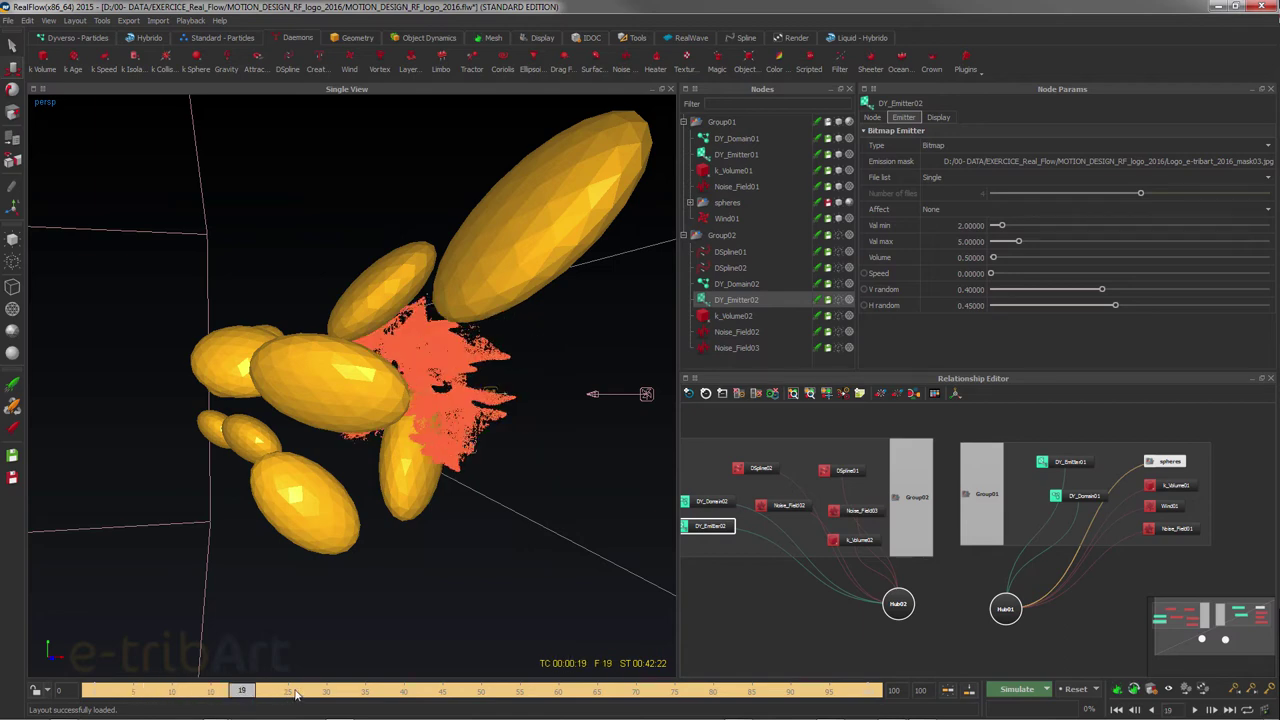
{"action": "left_click", "coordinate": [372, 692]}
{"action": "mouse_move", "coordinate": [390, 697]}
{"action": "left_mouse_down"}
{"action": "mouse_move", "coordinate": [411, 697]}
{"action": "mouse_move", "coordinate": [422, 582]}
{"action": "mouse_move", "coordinate": [406, 662]}
{"action": "left_mouse_up"}
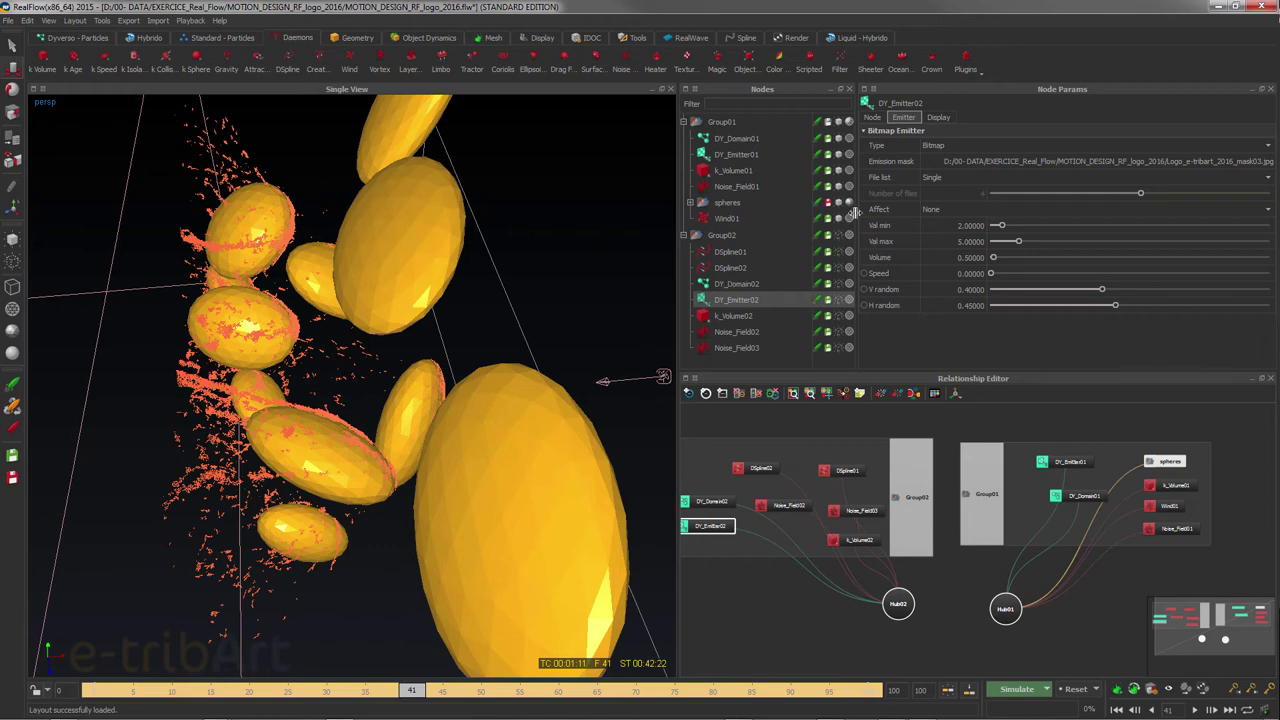
Hide the spheres group, inspect the orange particles from several angles and move the simulation to frame 38
{"action": "left_click", "coordinate": [727, 204]}
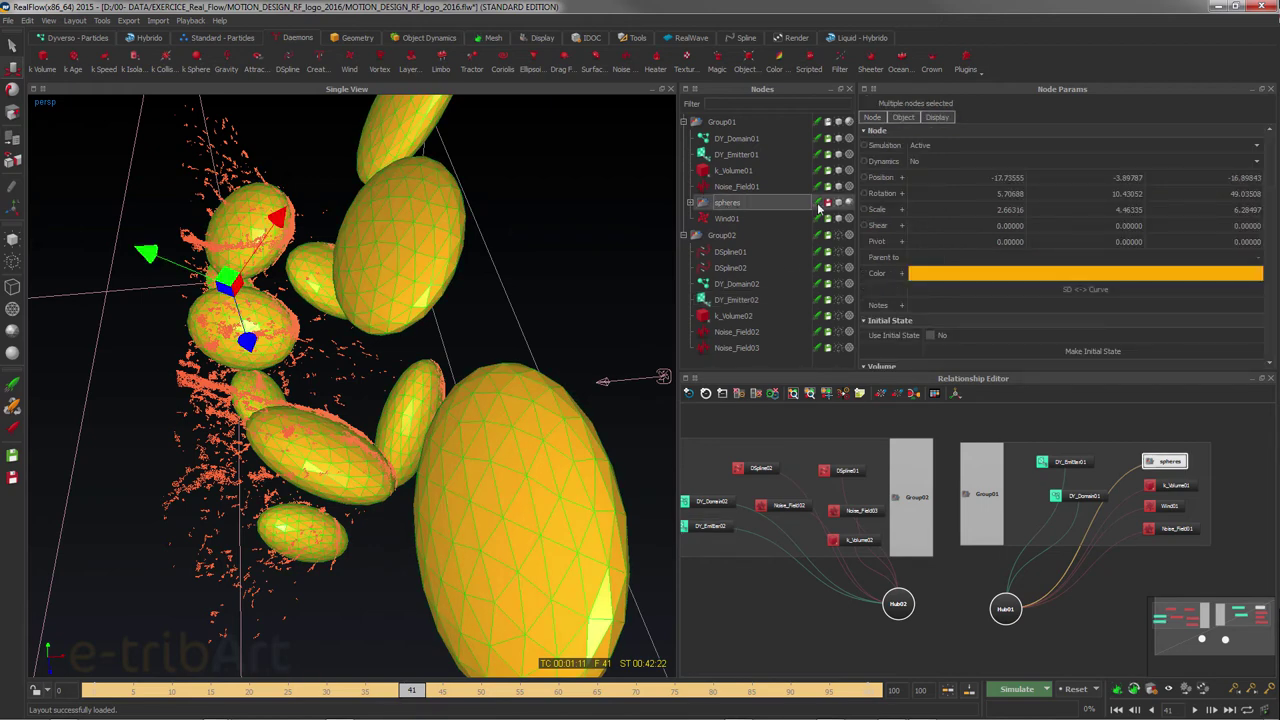
{"action": "left_click", "coordinate": [839, 203]}
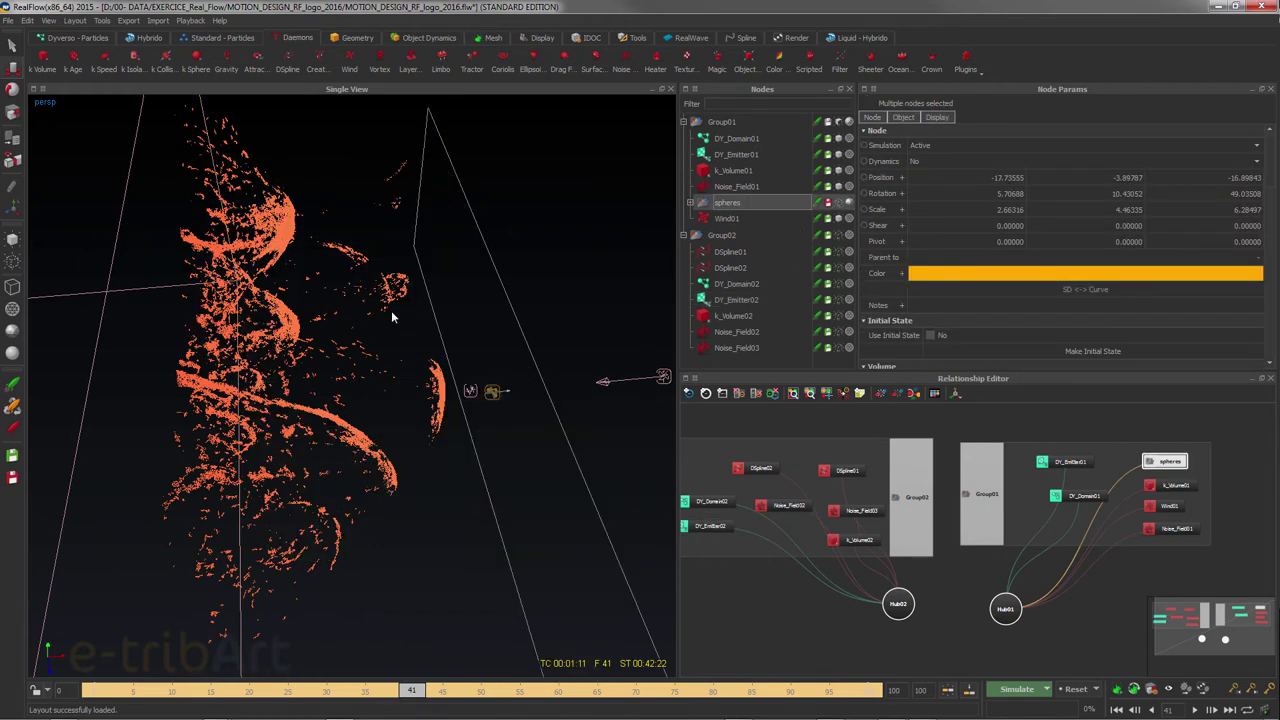
{"action": "left_click_drag", "start_coordinate": [391, 317], "coordinate": [381, 230], "text": "alt"}
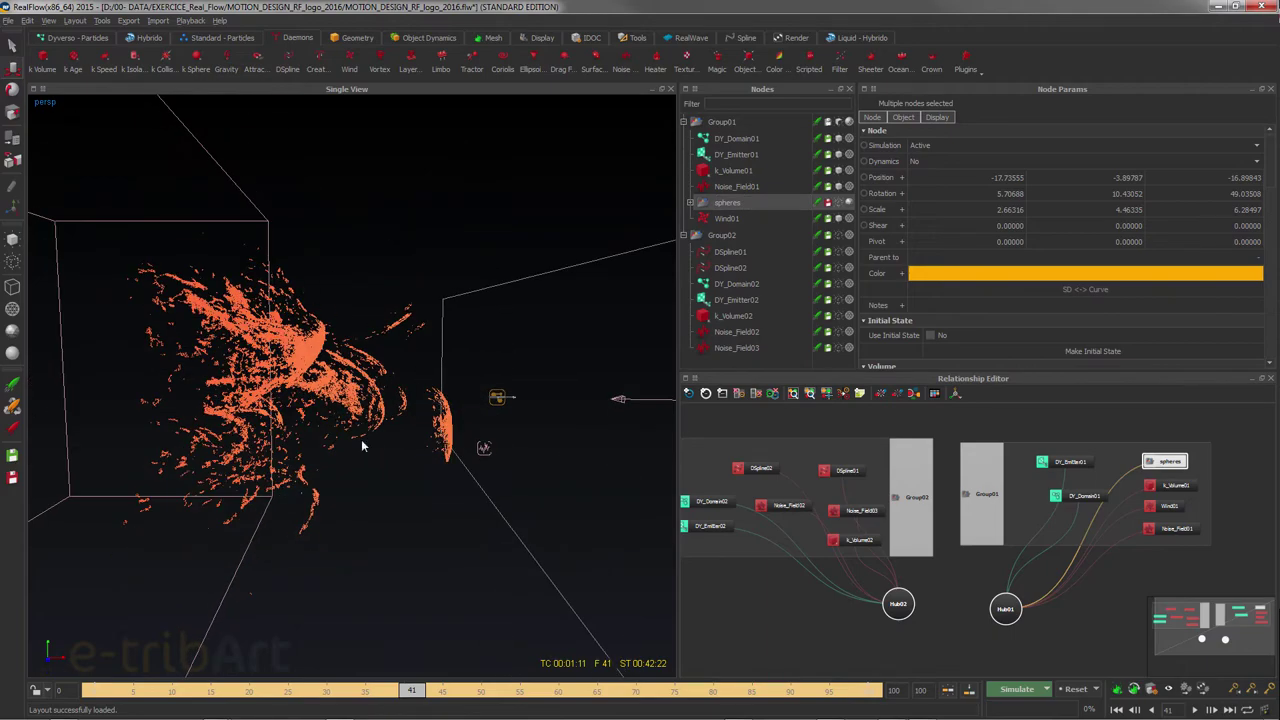
{"action": "left_click_drag", "start_coordinate": [361, 439], "coordinate": [485, 424], "text": "alt"}
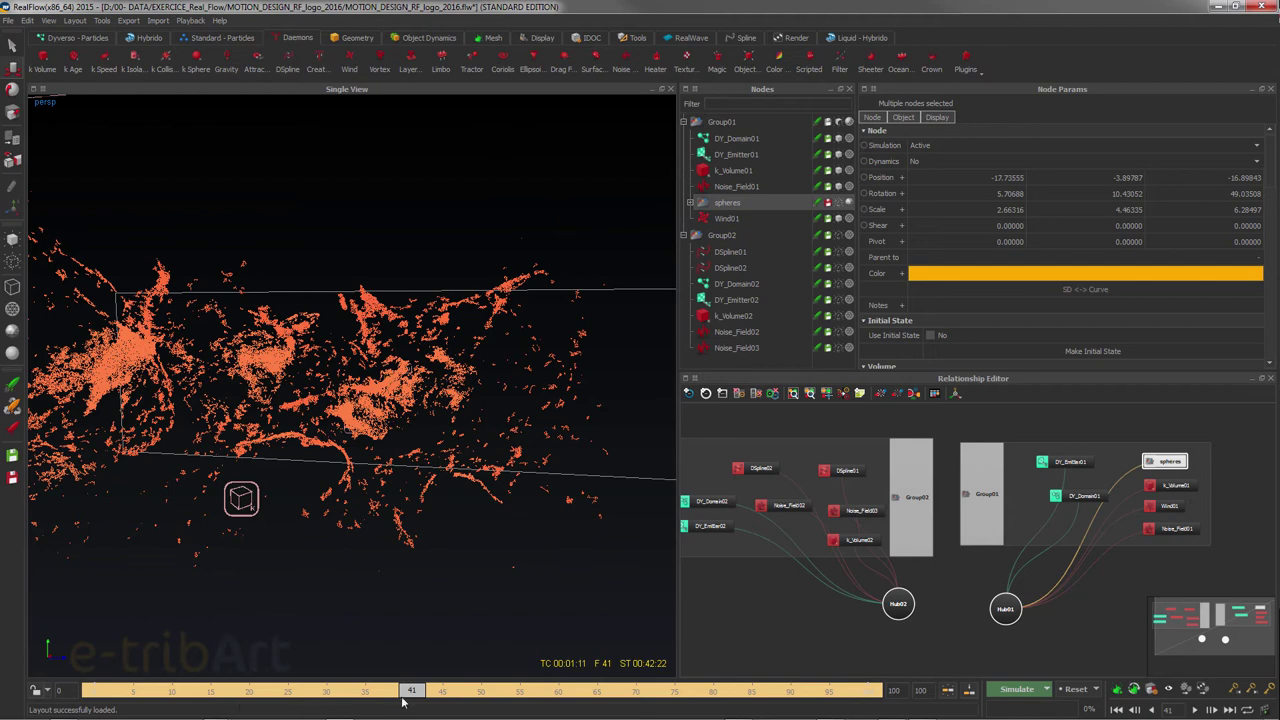
{"action": "mouse_move", "coordinate": [403, 703]}
{"action": "left_mouse_down"}
{"action": "mouse_move", "coordinate": [438, 698]}
{"action": "mouse_move", "coordinate": [131, 698]}
{"action": "mouse_move", "coordinate": [405, 688]}
{"action": "left_mouse_up"}
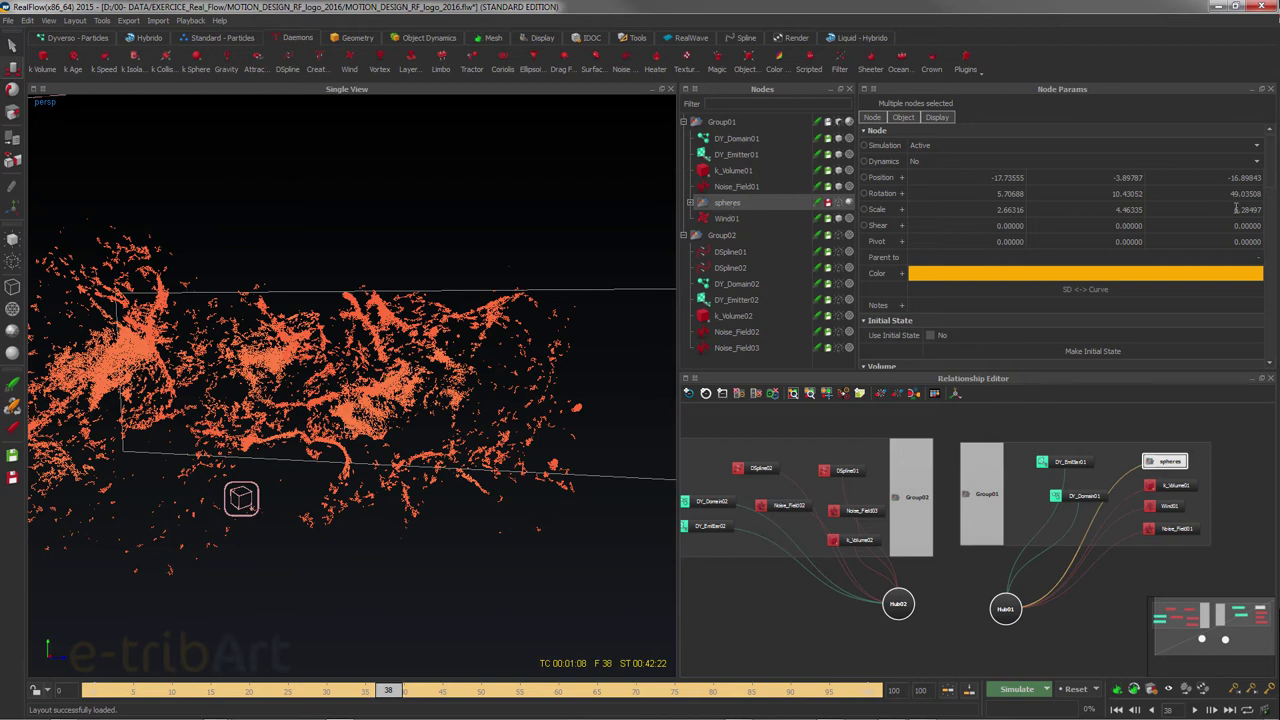
Set the DY Roughness of the spheres group to 0.07 in its Dyverso particle interaction settings
{"action": "scroll", "coordinate": [1273, 224], "scroll_direction": "down", "scroll_amount": 4}
{"action": "scroll", "coordinate": [1273, 230], "scroll_direction": "down", "scroll_amount": 3}
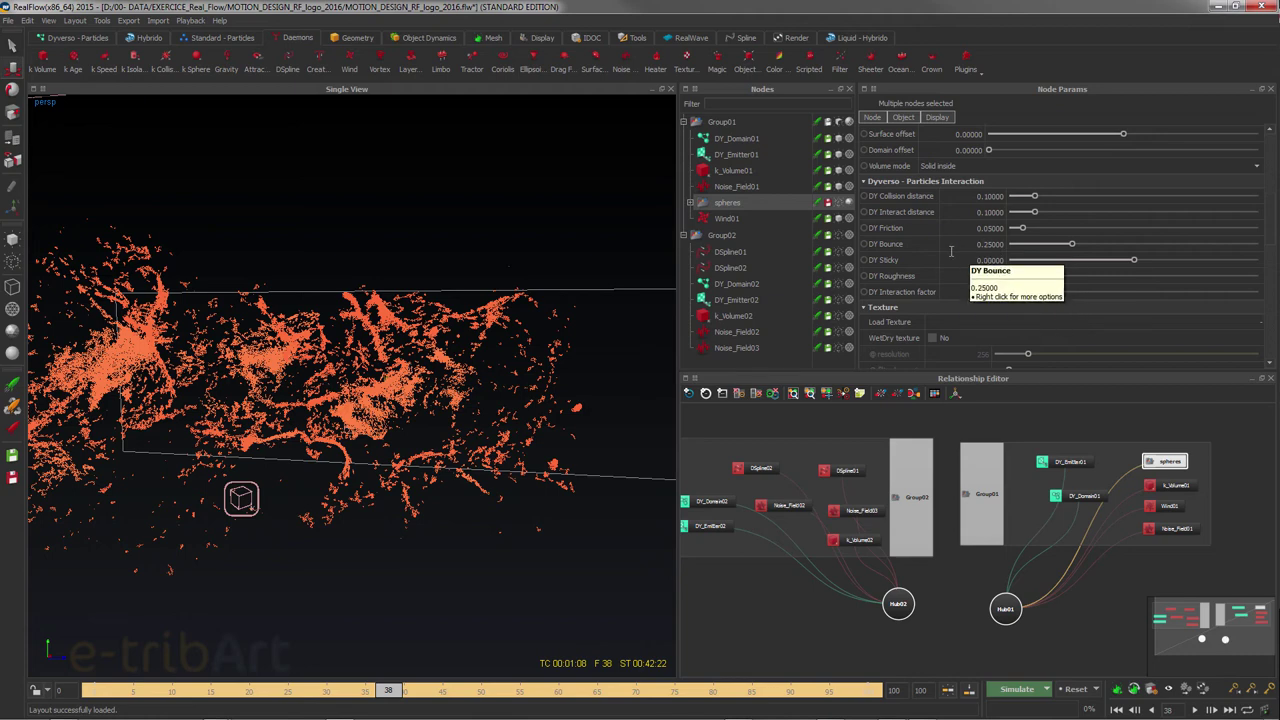
{"action": "double_click", "coordinate": [991, 228]}
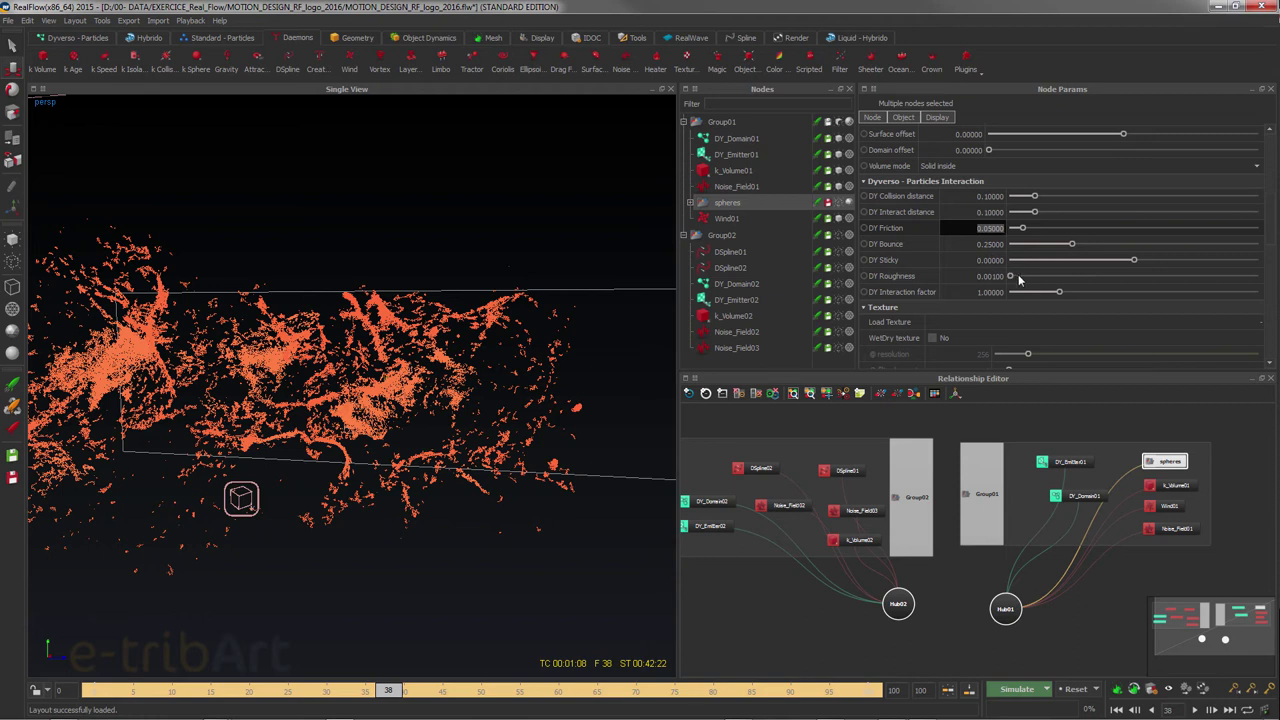
{"action": "left_click_drag", "start_coordinate": [1012, 277], "coordinate": [1027, 281]}
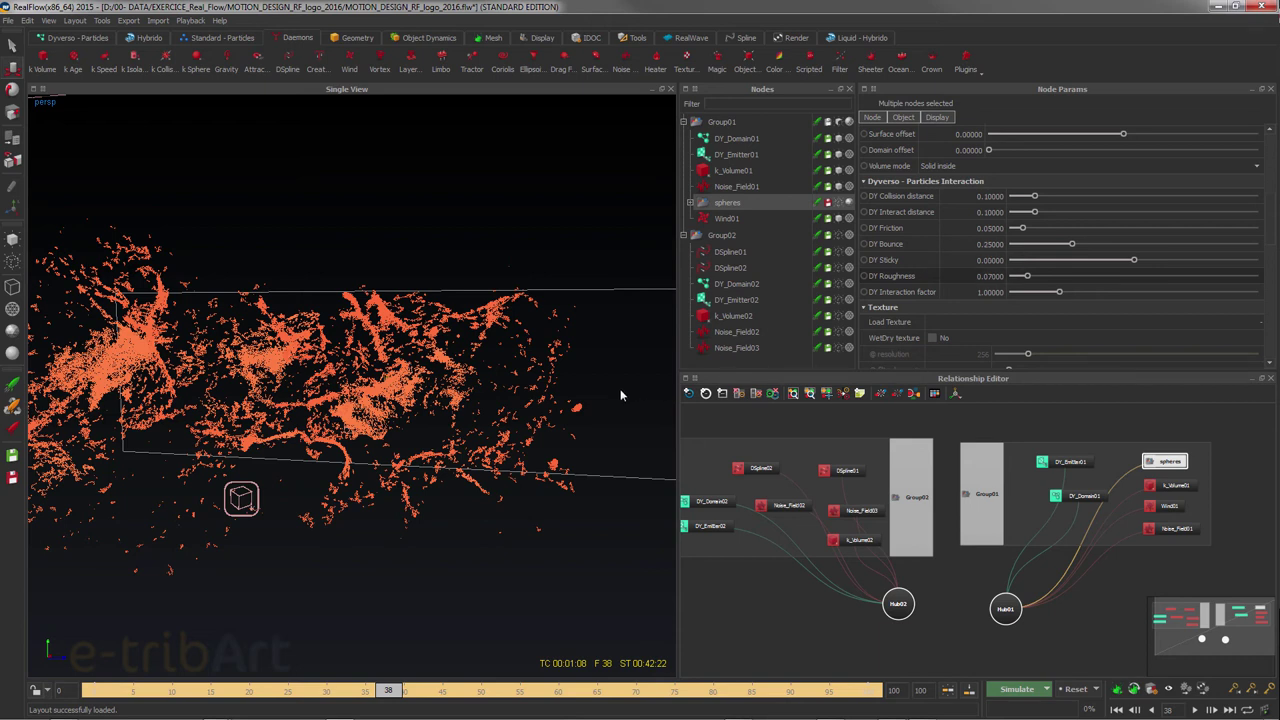
Move the simulation to frame 95 and examine the particles remaining on the hidden spheres' surfaces from several angles
{"action": "left_click_drag", "start_coordinate": [440, 693], "coordinate": [830, 695]}
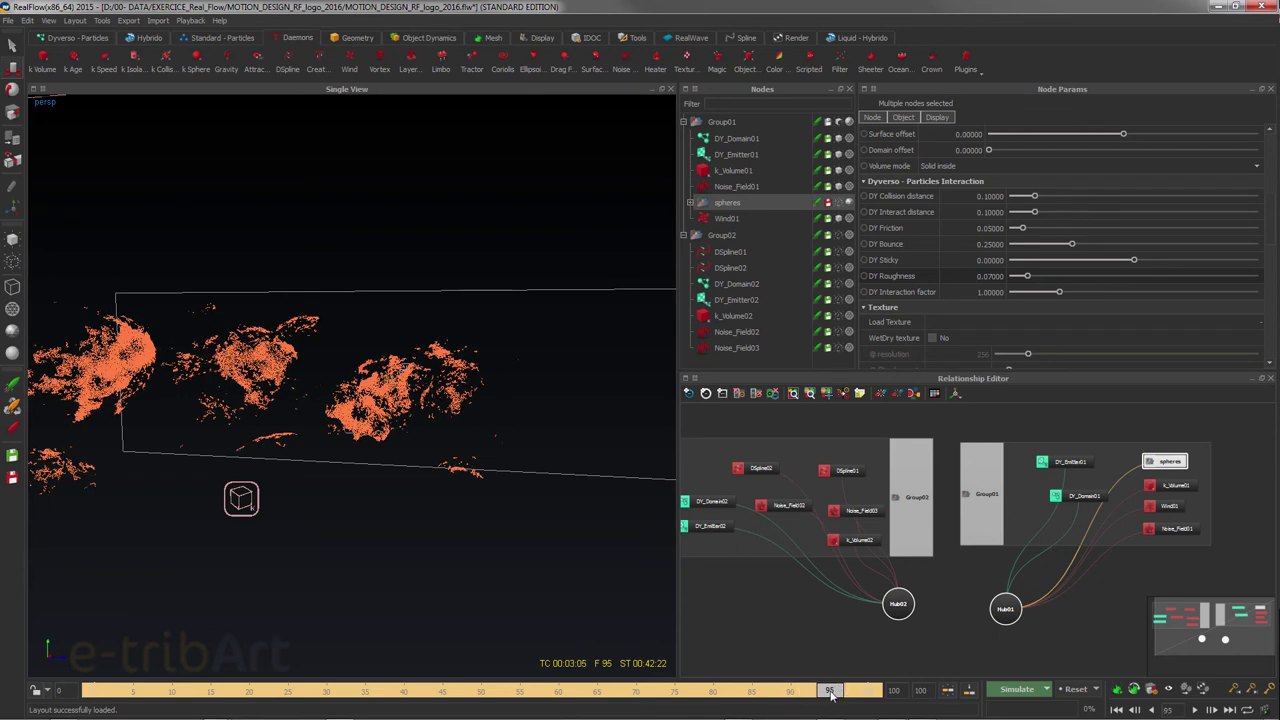
{"action": "left_click_drag", "start_coordinate": [461, 336], "coordinate": [604, 316], "text": "alt"}
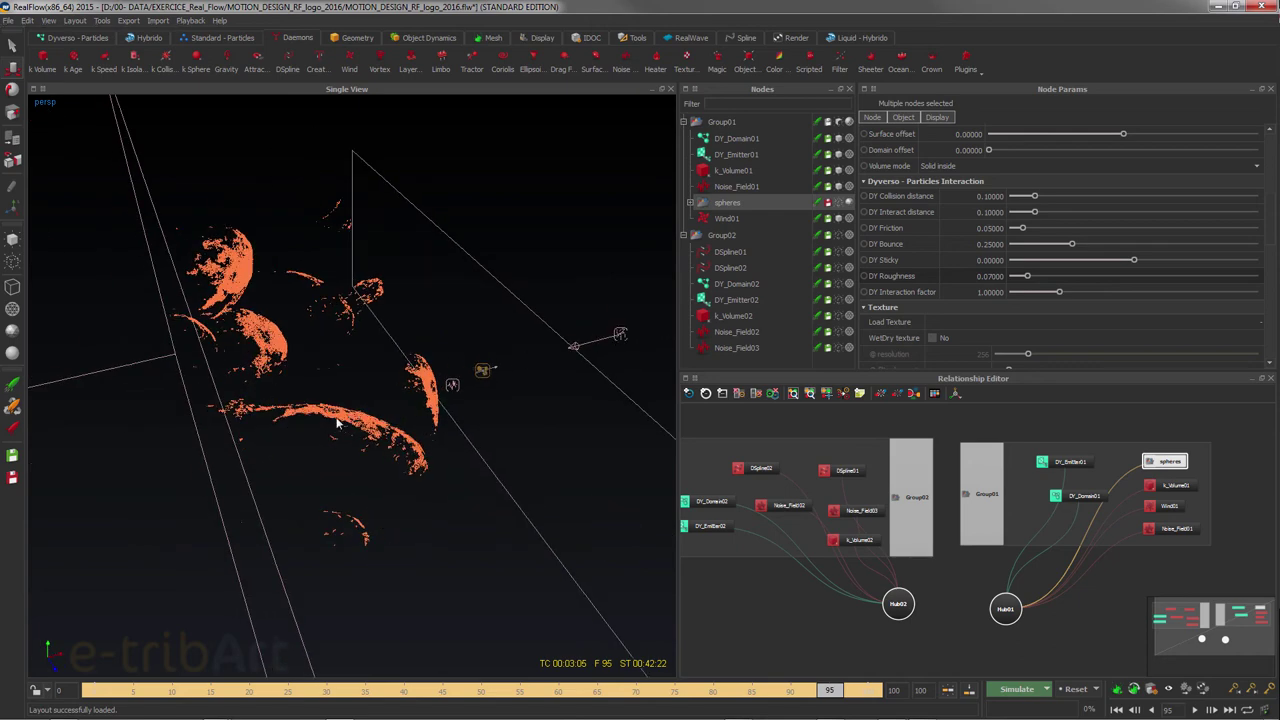
{"action": "left_click_drag", "start_coordinate": [336, 428], "coordinate": [505, 472], "text": "alt"}
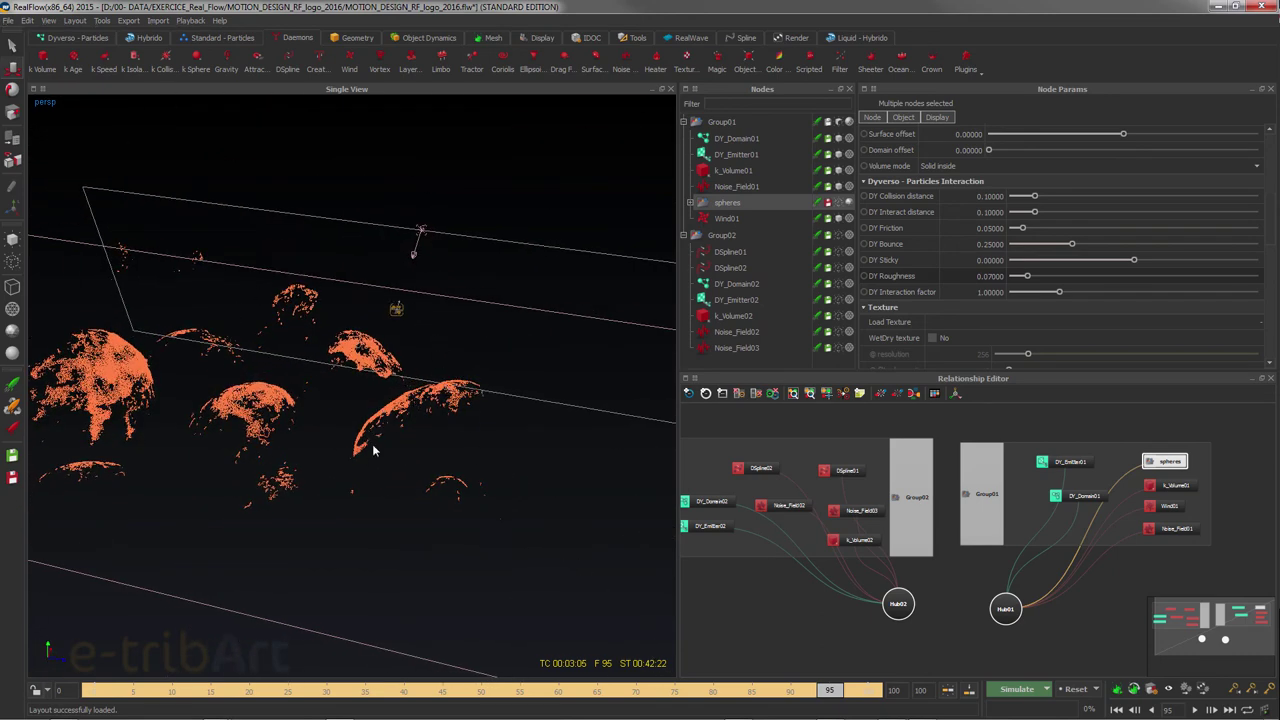
Select the Wind01 daemon and examine its falloff and wind parameters and its direction relative to the particles at frame 95
{"action": "left_click", "coordinate": [410, 258]}
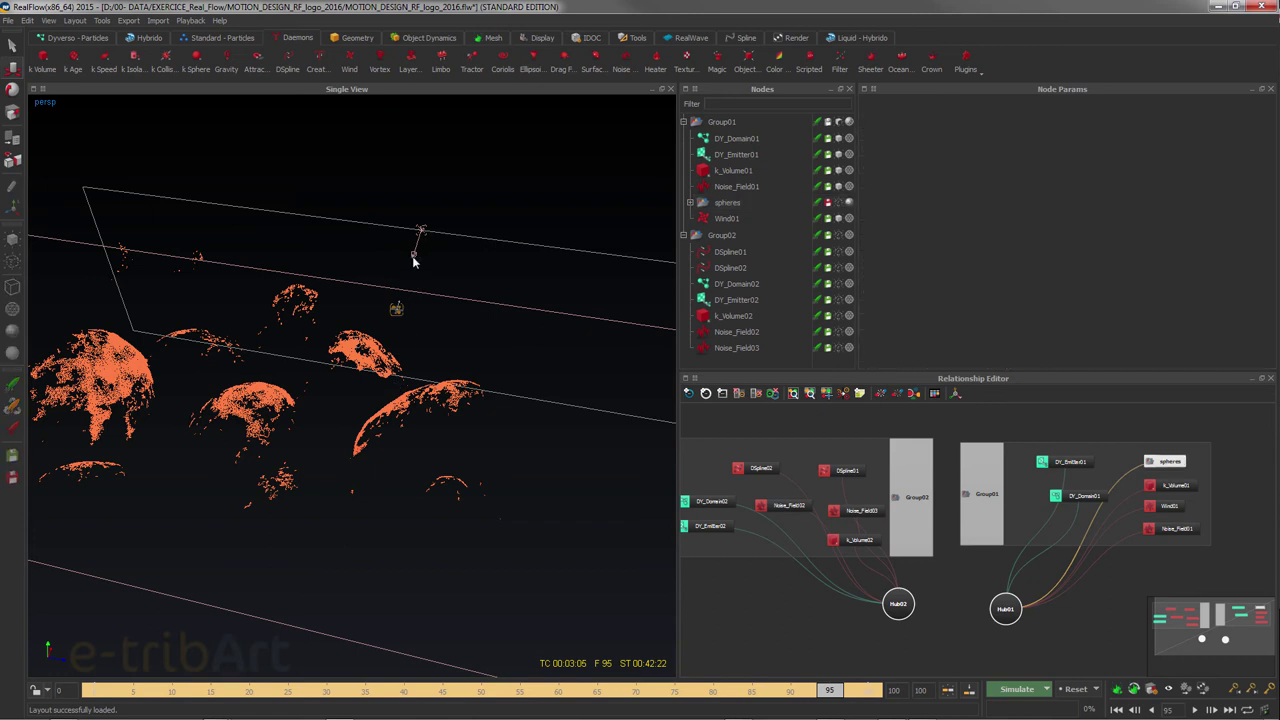
{"action": "left_click", "coordinate": [418, 256]}
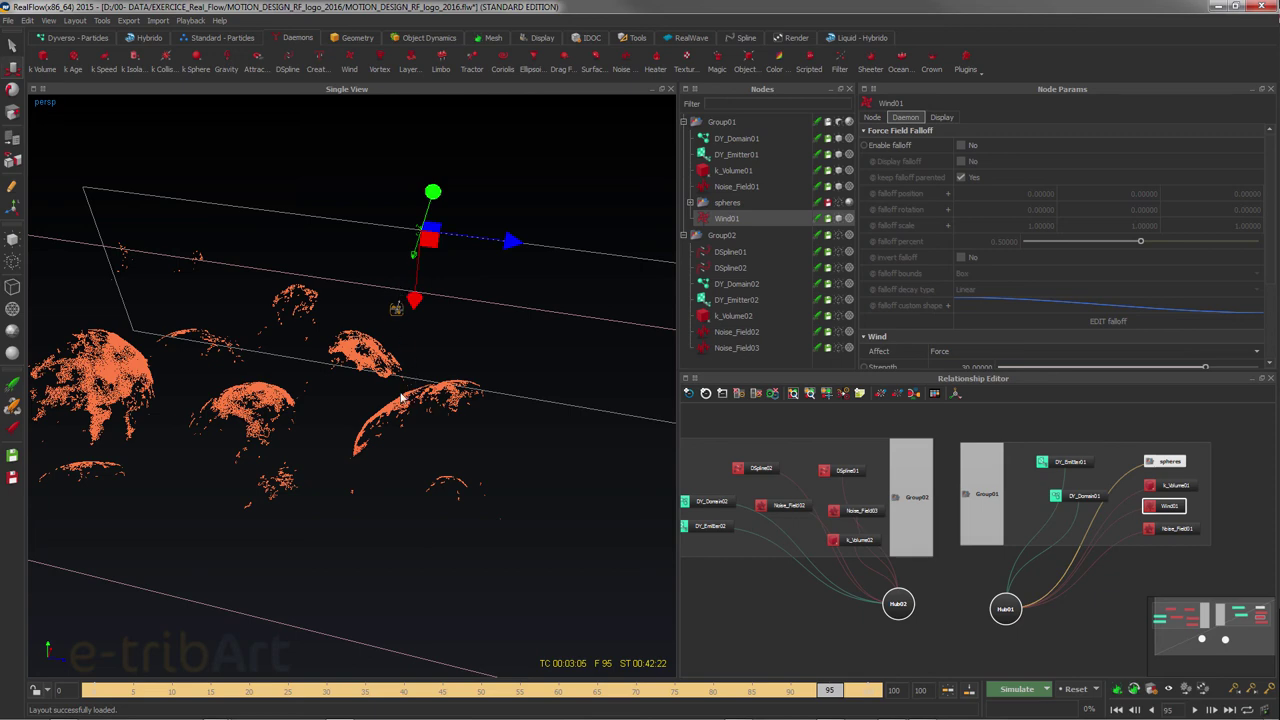
{"action": "left_click_drag", "start_coordinate": [364, 426], "coordinate": [262, 374], "text": "alt"}
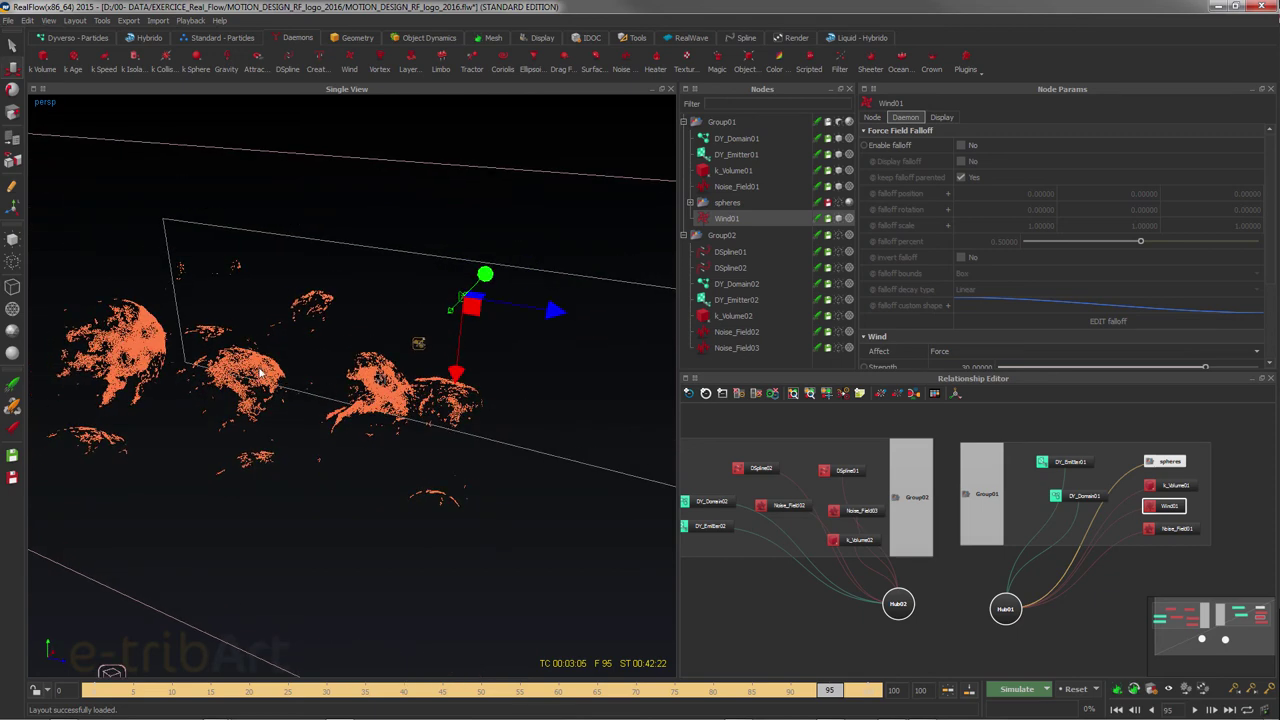
Reselect the spheres group and scrub the simulation back to frame 8 to review the particles forming the e-trib letters
{"action": "left_click", "coordinate": [742, 204]}
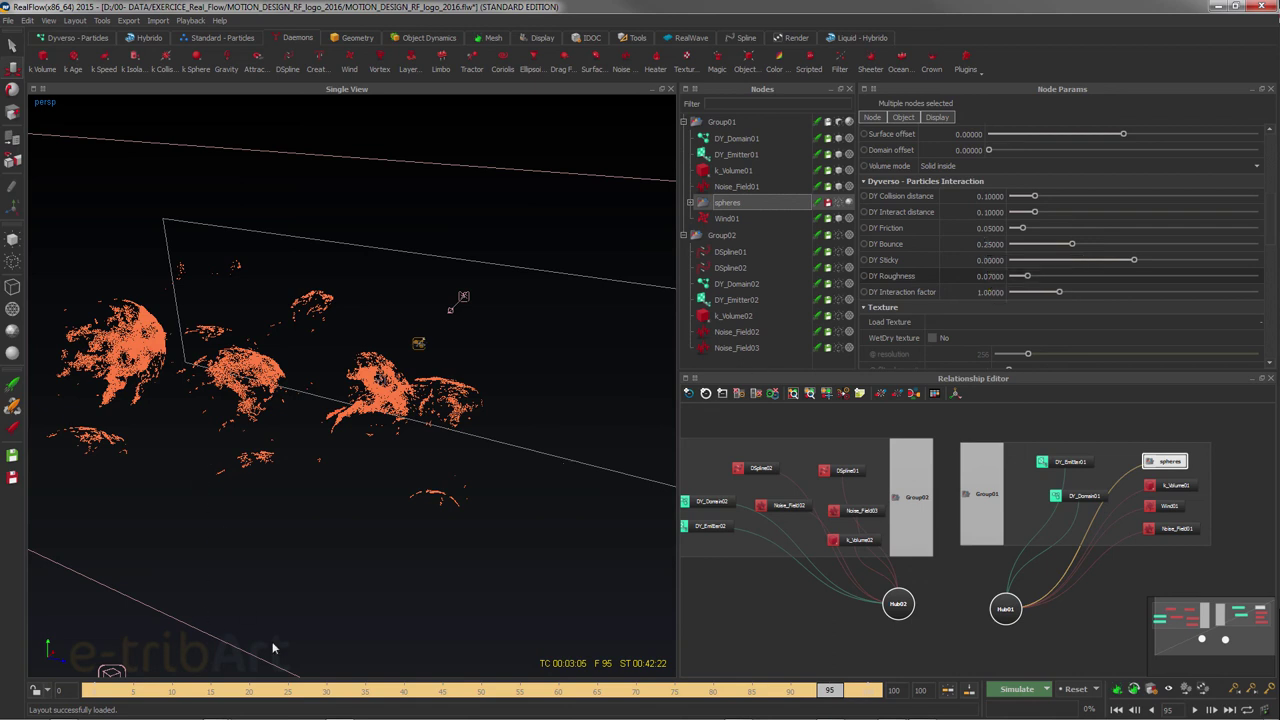
{"action": "left_click_drag", "start_coordinate": [443, 692], "coordinate": [285, 693]}
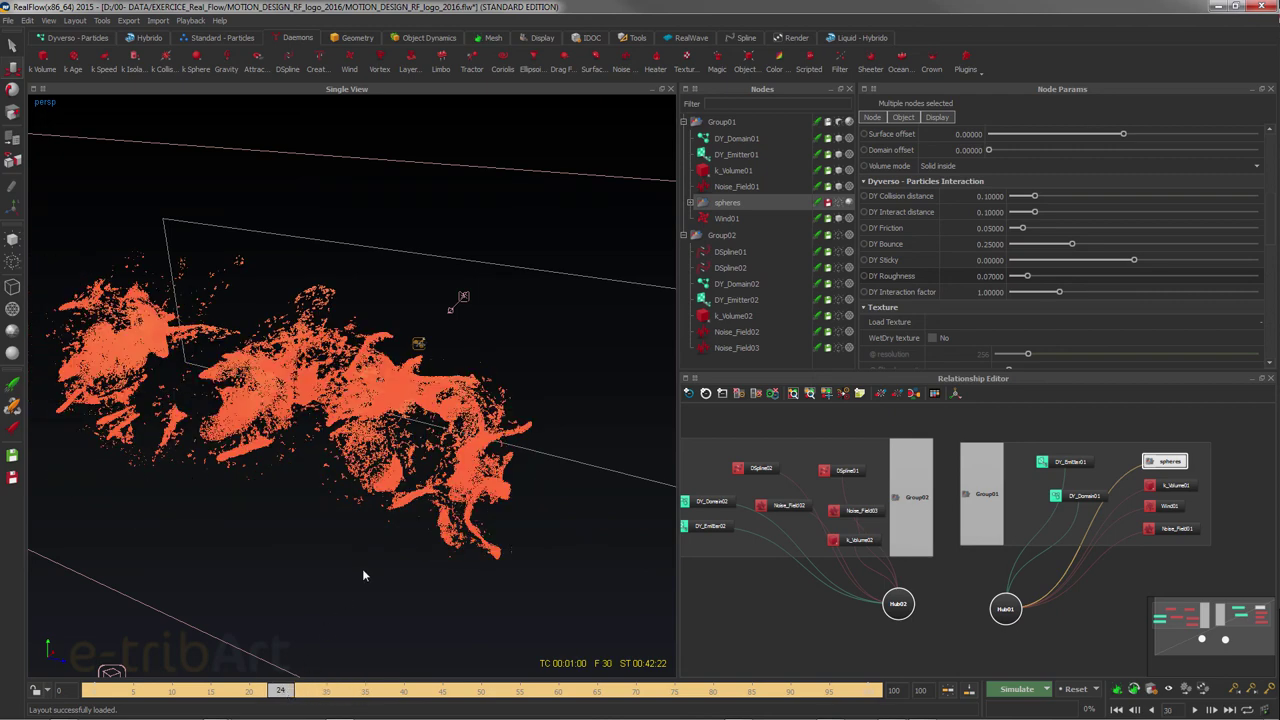
{"action": "mouse_move", "coordinate": [393, 460]}
{"action": "left_mouse_down", "text": "alt"}
{"action": "mouse_move", "coordinate": [447, 432]}
{"action": "mouse_move", "coordinate": [421, 445]}
{"action": "left_mouse_up", "text": "alt"}
{"action": "left_click_drag", "start_coordinate": [226, 692], "coordinate": [166, 693]}
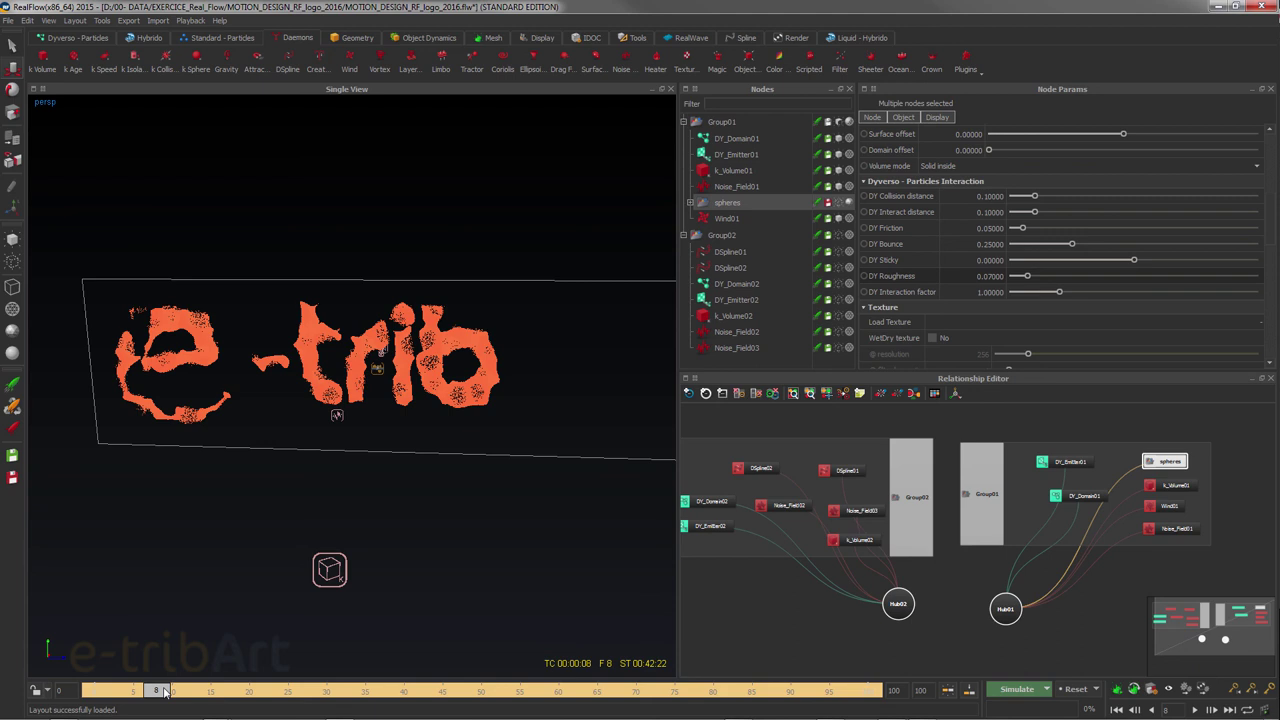
Advance the simulation to frame 70 to examine how the letter particles disperse over the spheres, with the whole logo area in view
{"action": "mouse_move", "coordinate": [492, 449]}
{"action": "left_mouse_down", "text": "alt"}
{"action": "mouse_move", "coordinate": [457, 446]}
{"action": "mouse_move", "coordinate": [490, 449]}
{"action": "left_mouse_up", "text": "alt"}
{"action": "left_click_drag", "start_coordinate": [492, 438], "coordinate": [452, 346], "text": "alt"}
{"action": "right_click_drag", "start_coordinate": [452, 348], "coordinate": [462, 377], "text": "alt"}
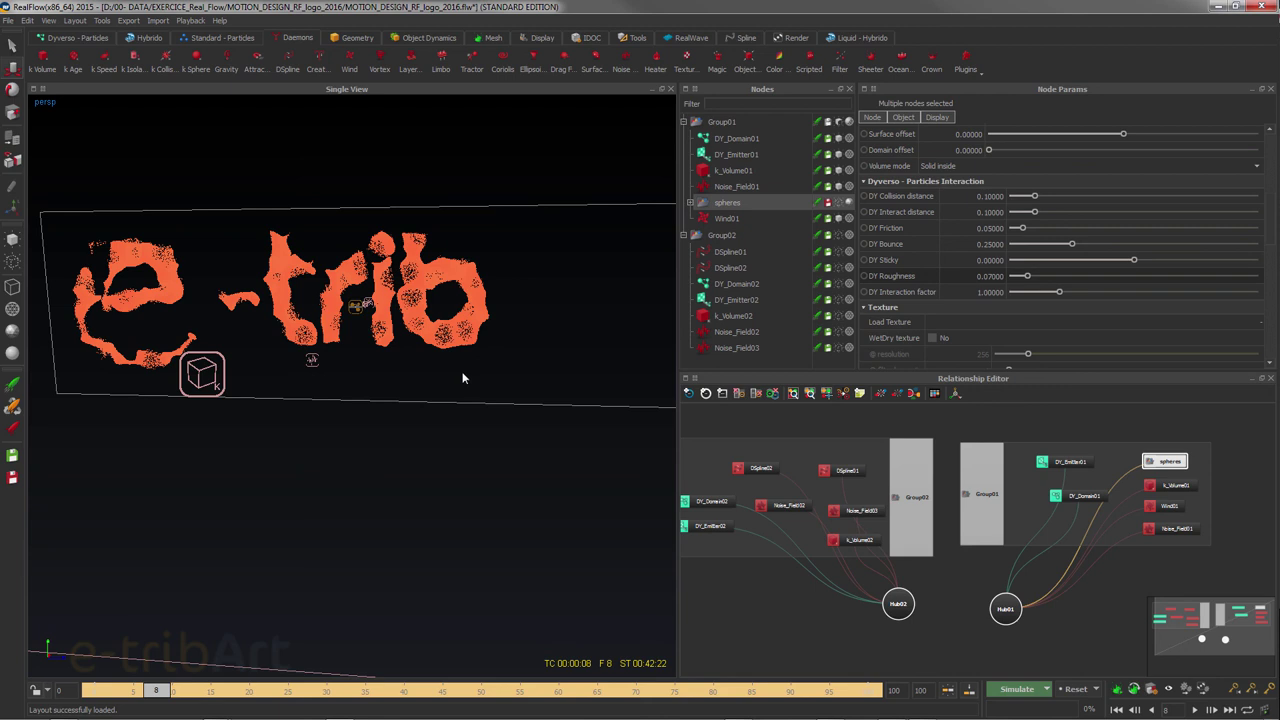
{"action": "left_click_drag", "start_coordinate": [463, 378], "coordinate": [462, 379], "text": "alt"}
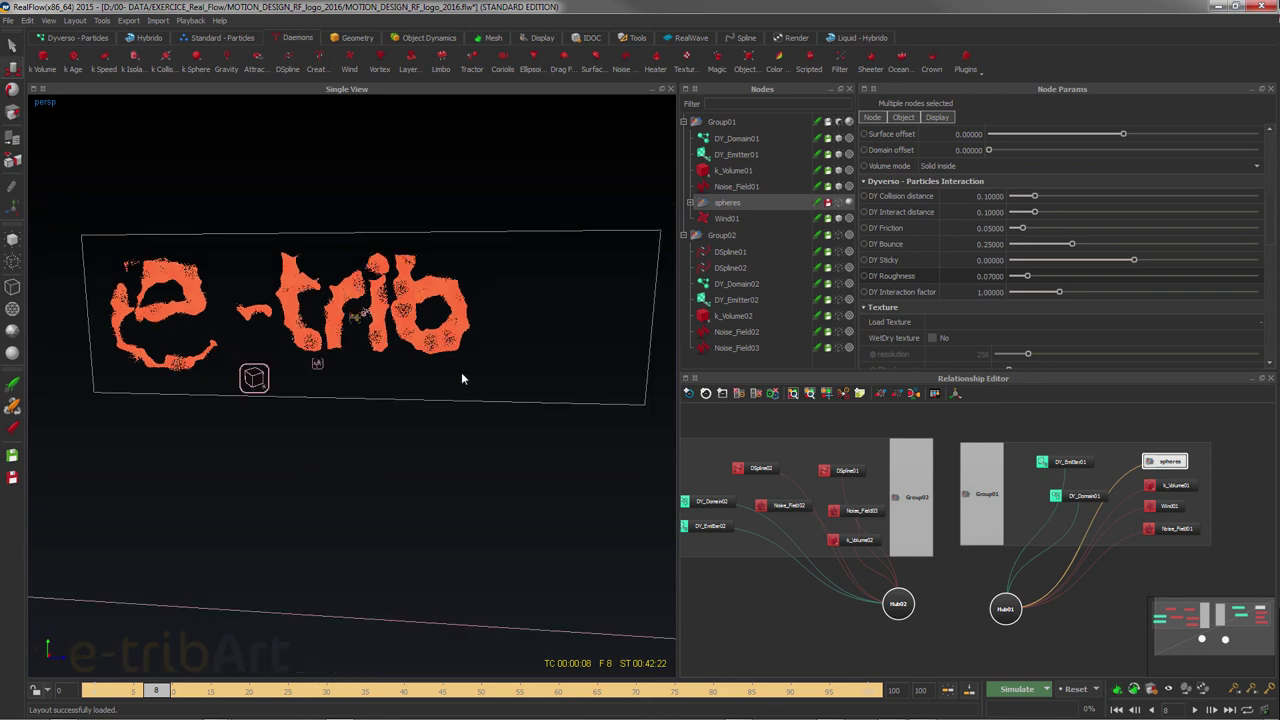
{"action": "left_click", "coordinate": [349, 691]}
{"action": "mouse_move", "coordinate": [411, 693]}
{"action": "left_mouse_down"}
{"action": "mouse_move", "coordinate": [642, 694]}
{"action": "mouse_move", "coordinate": [628, 683]}
{"action": "left_mouse_up"}
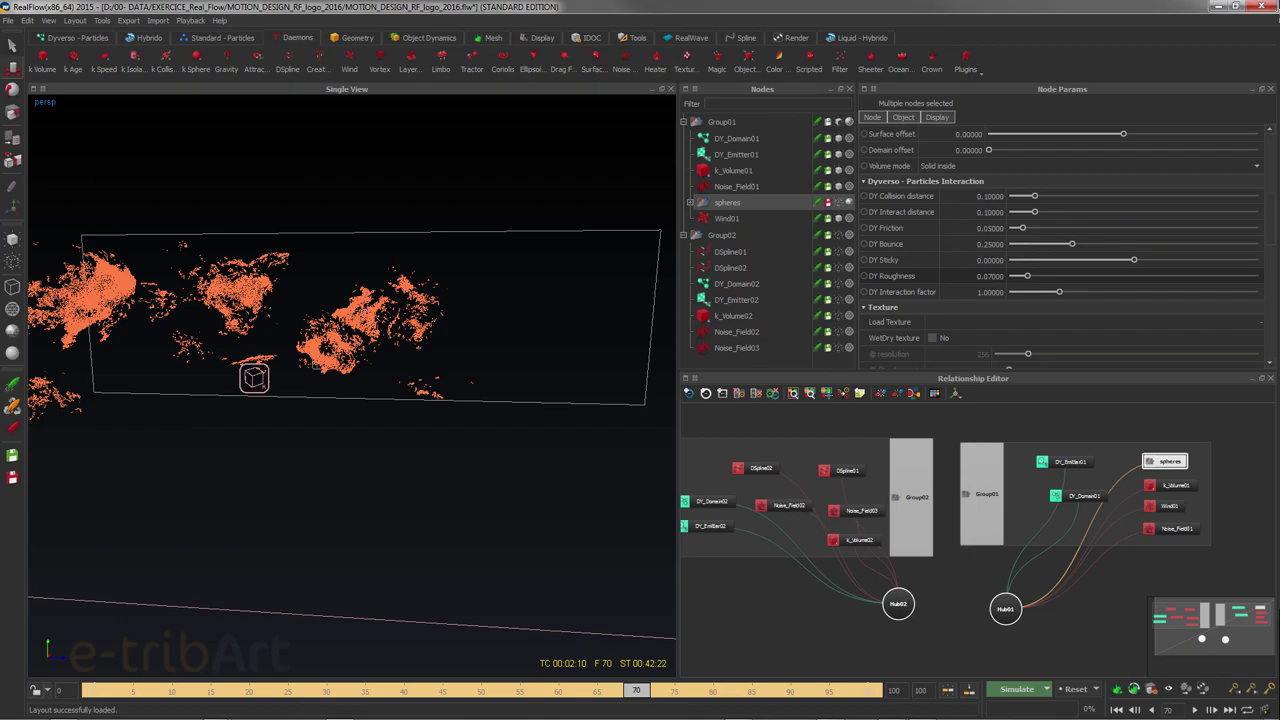